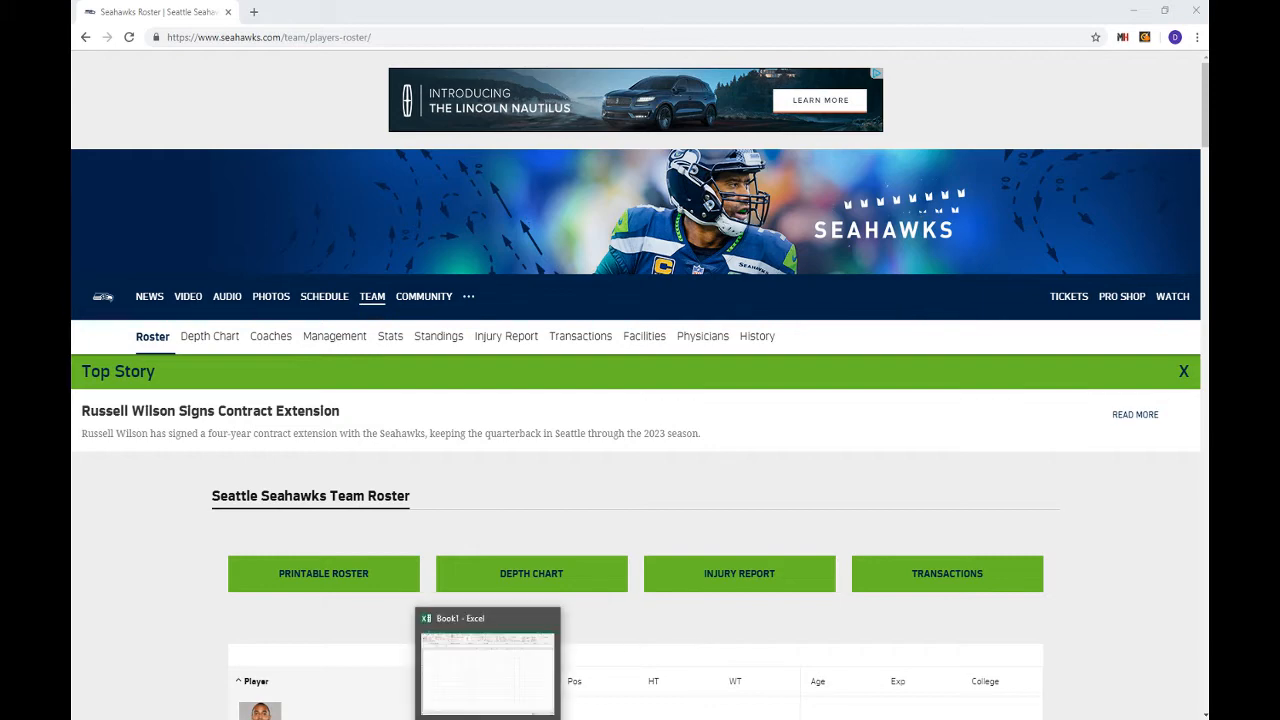
- Open the printable version of the Seattle Seahawks team roster from the roster web page
left_click(490, 665)
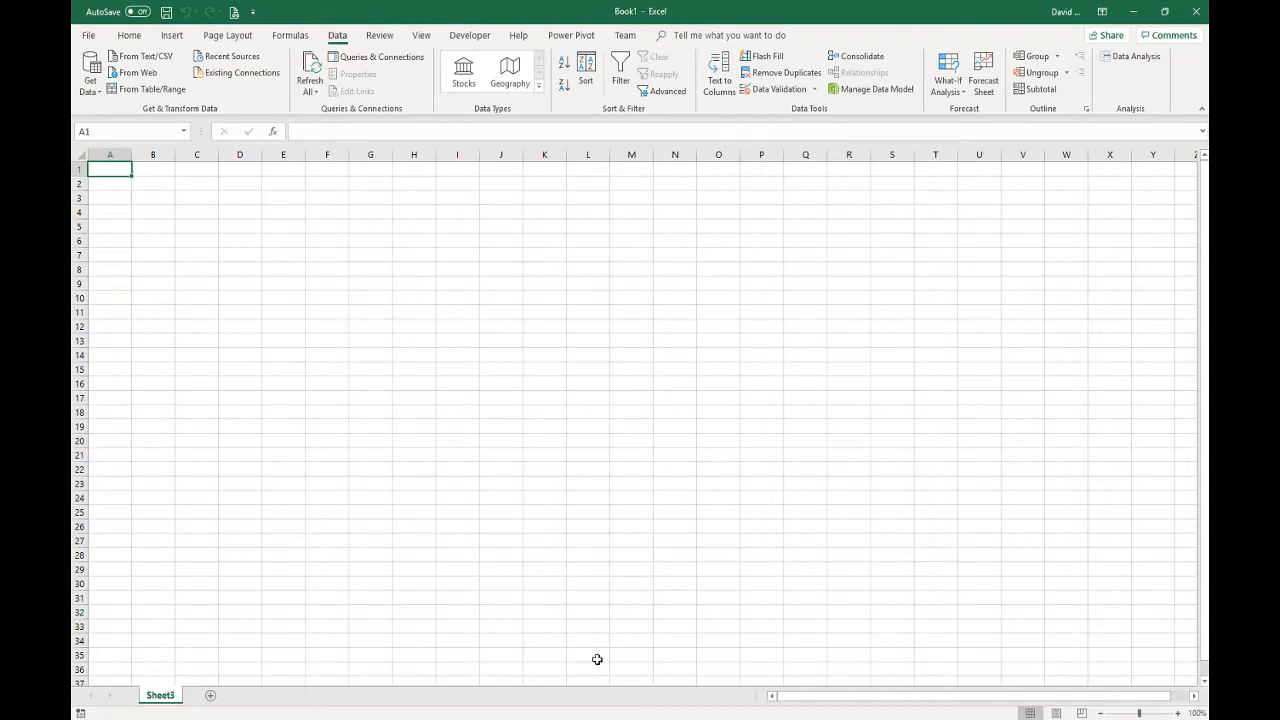
key("alt+Tab")
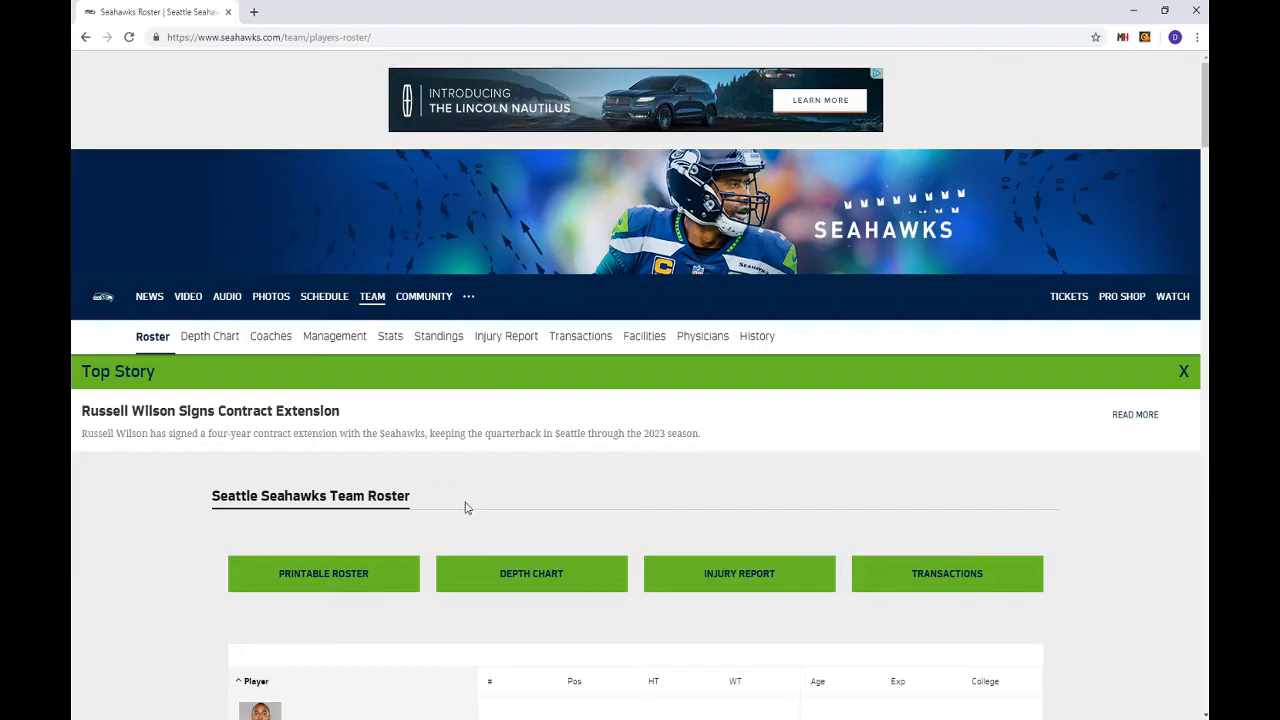
scroll(440, 467, "down", 2)
scroll(440, 467, "down", 1)
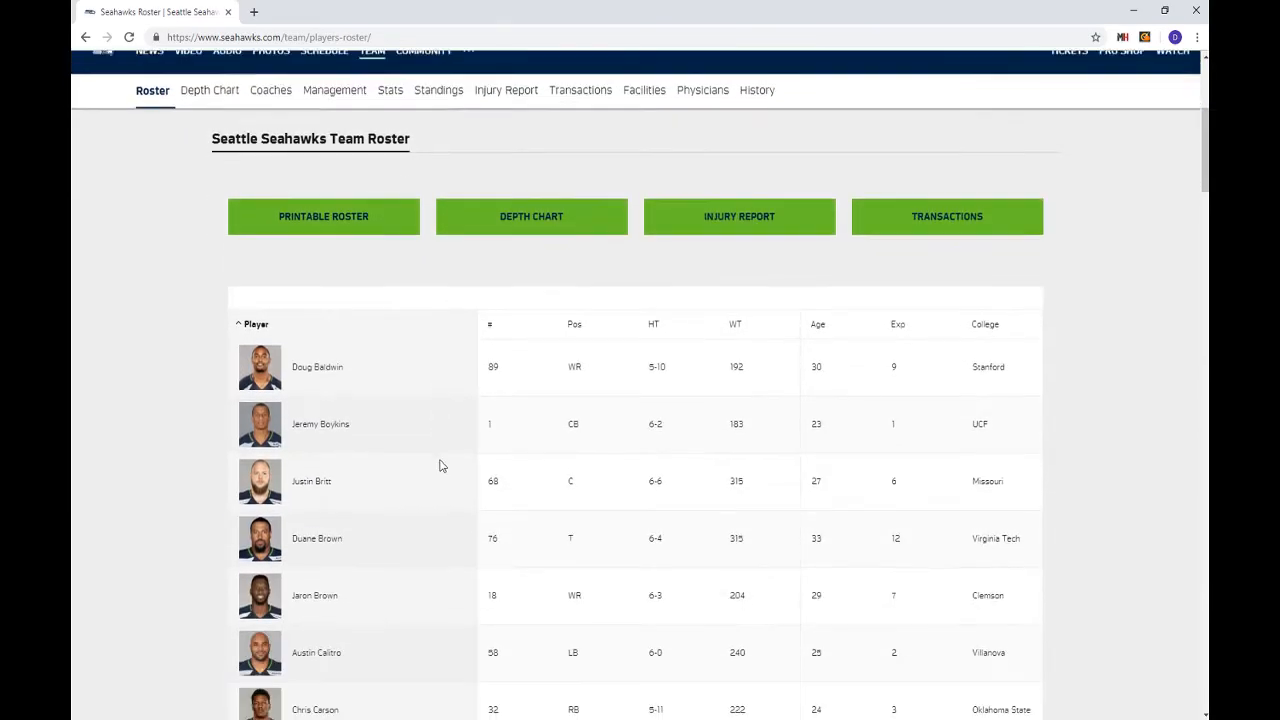
left_click(311, 222)
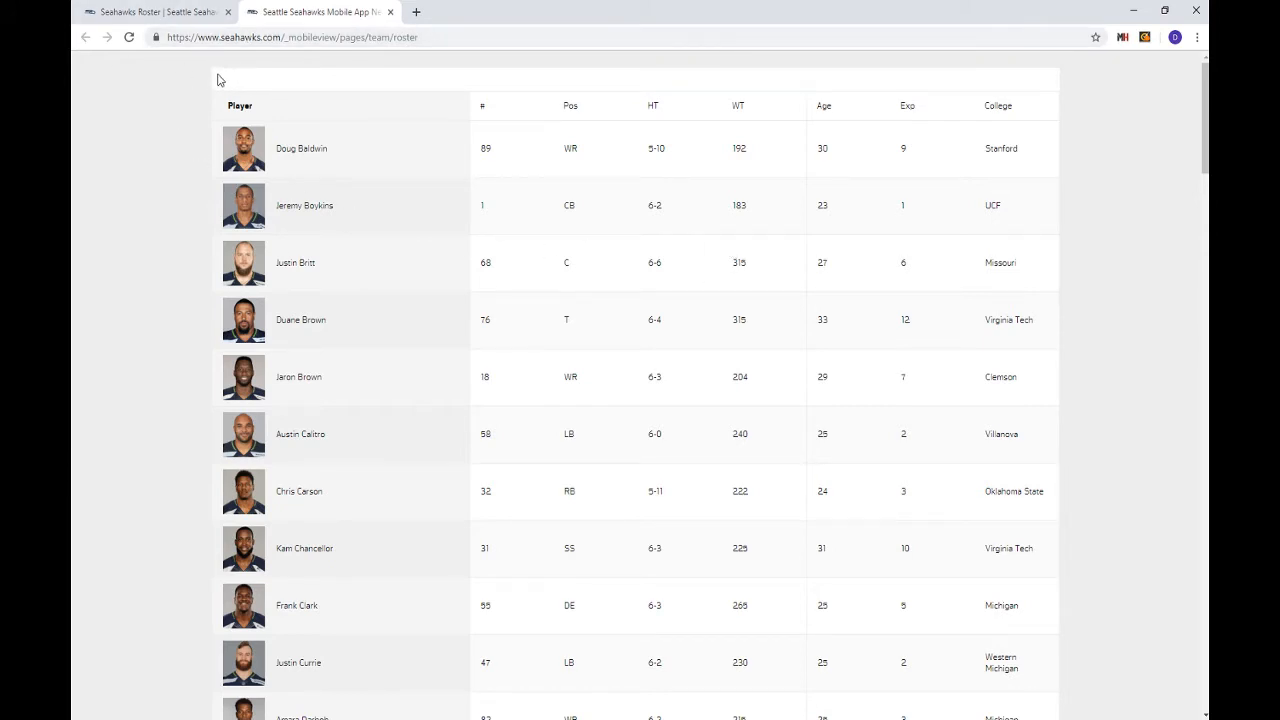
- Copy the entire printable roster table, from the header row through the last player
left_click_drag(209, 66, 1170, 710)
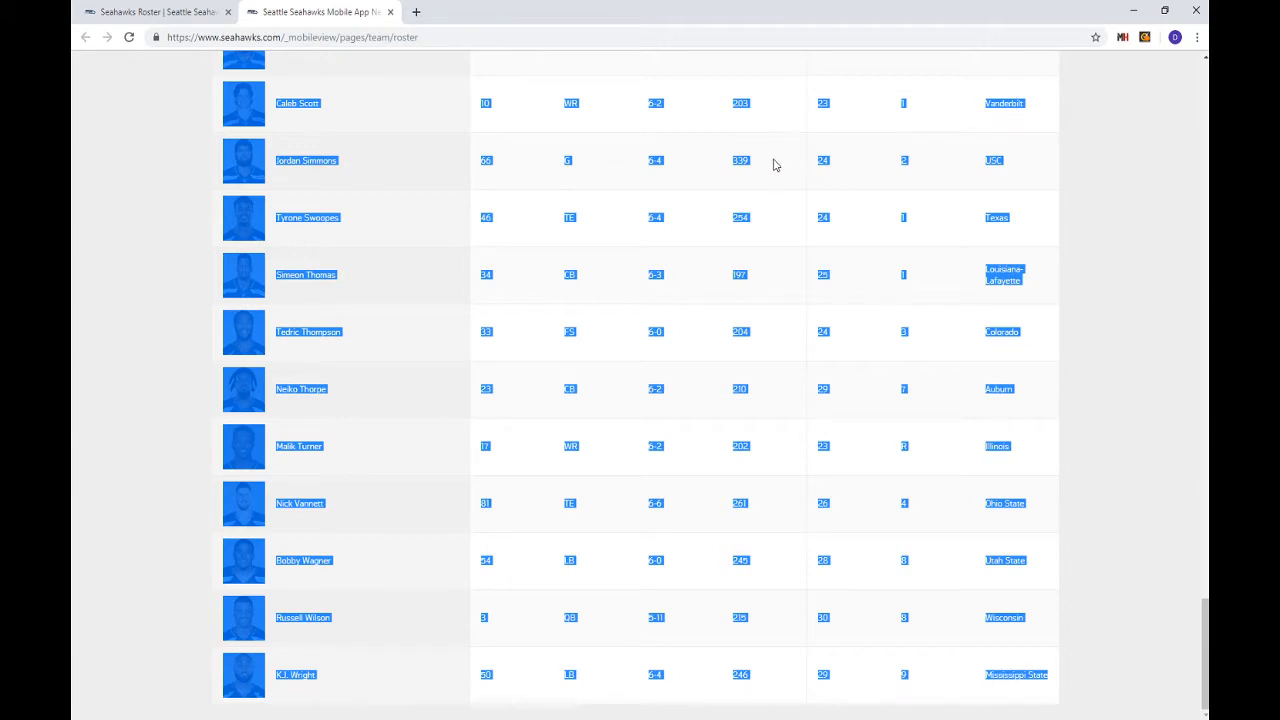
right_click(660, 274)
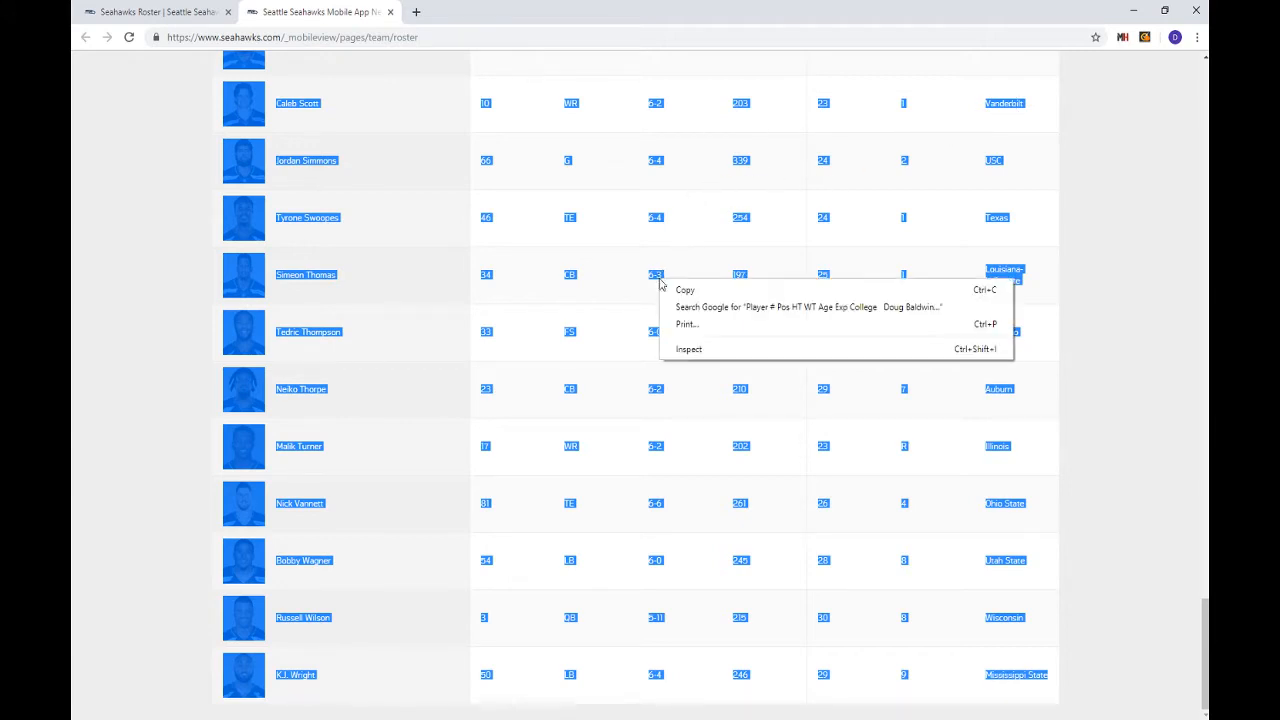
left_click(686, 293)
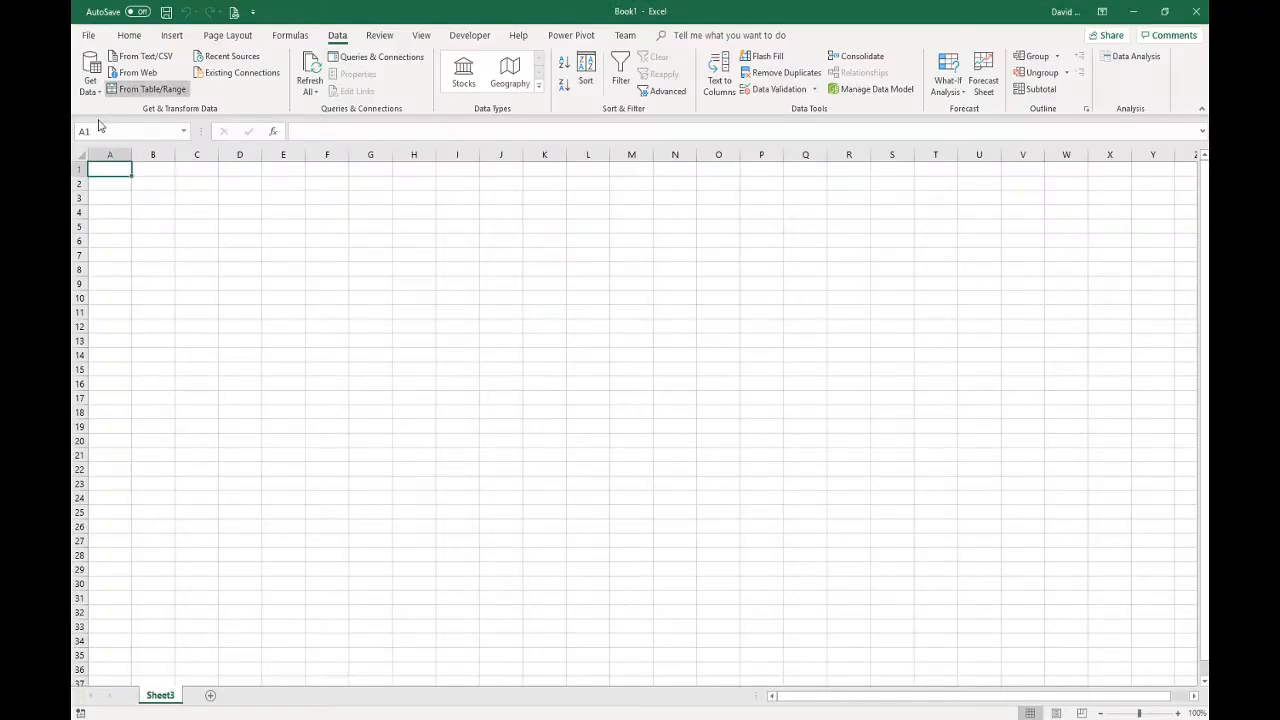
- Switch to Excel and paste the roster at cell A1 of Sheet3, matching destination formatting, and widen the Player column
right_click(113, 172)
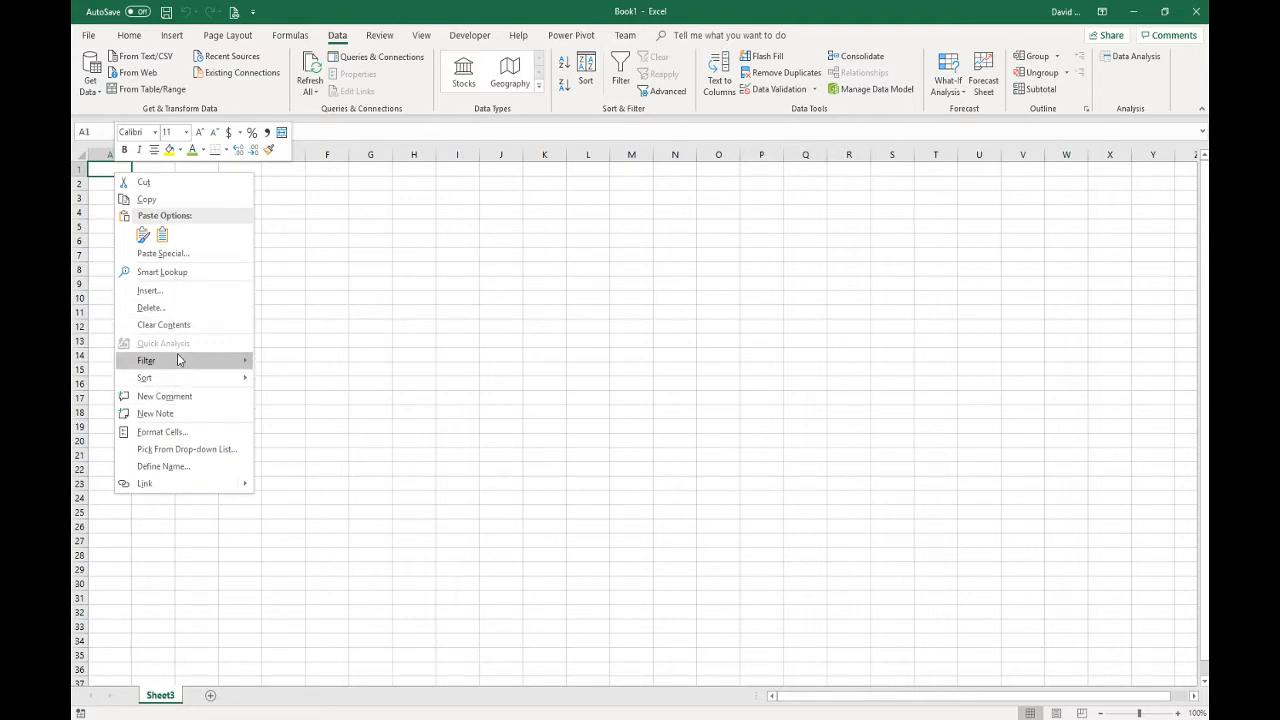
left_click(142, 234)
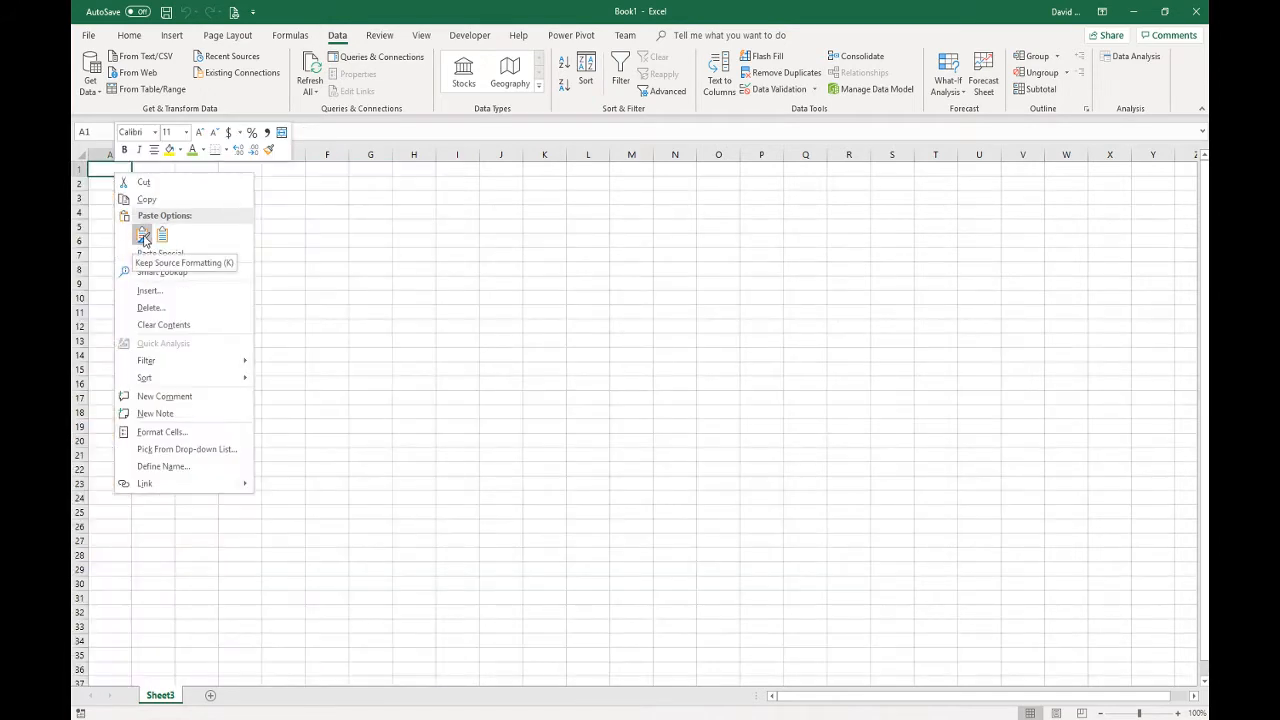
left_click(143, 236)
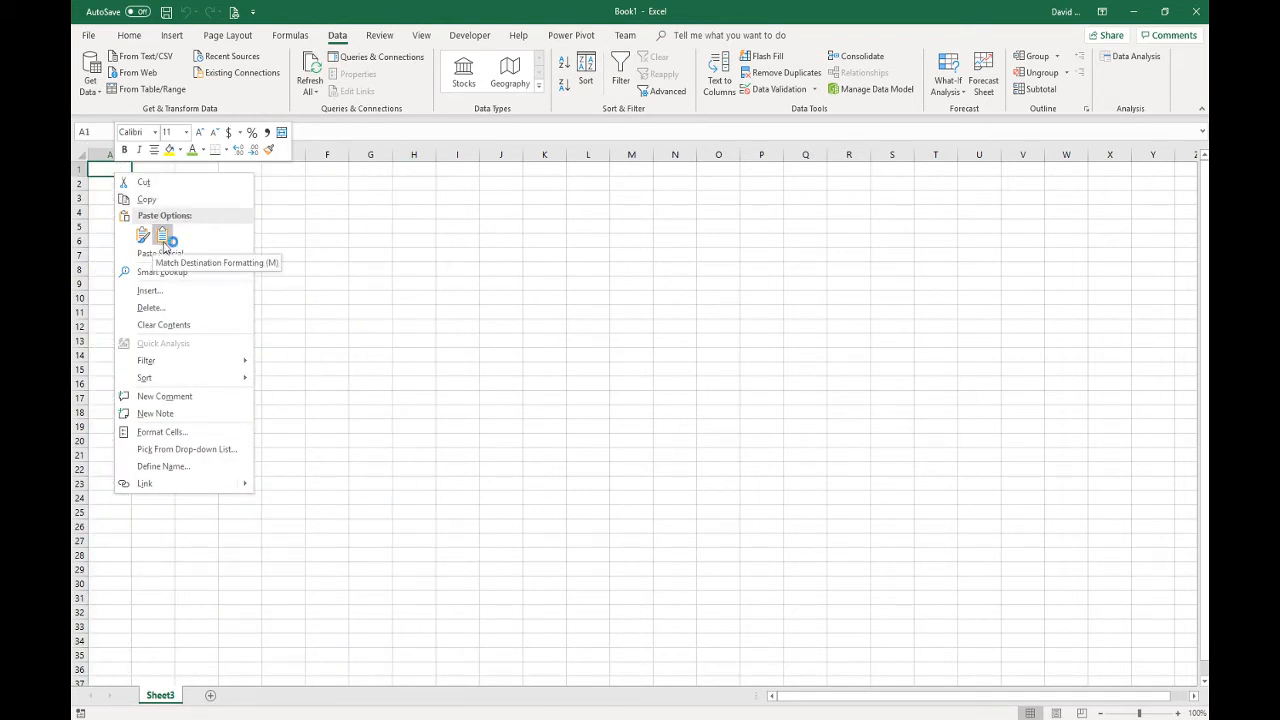
left_click(162, 234)
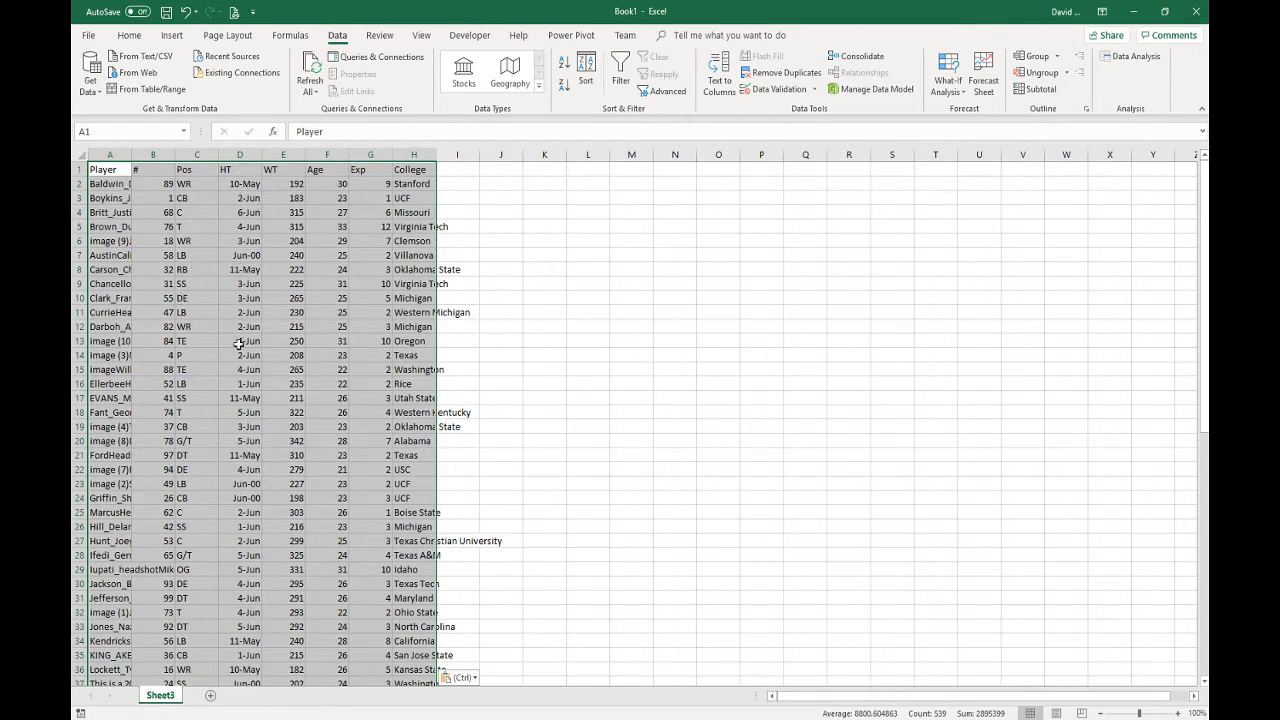
key("ctrl+w")
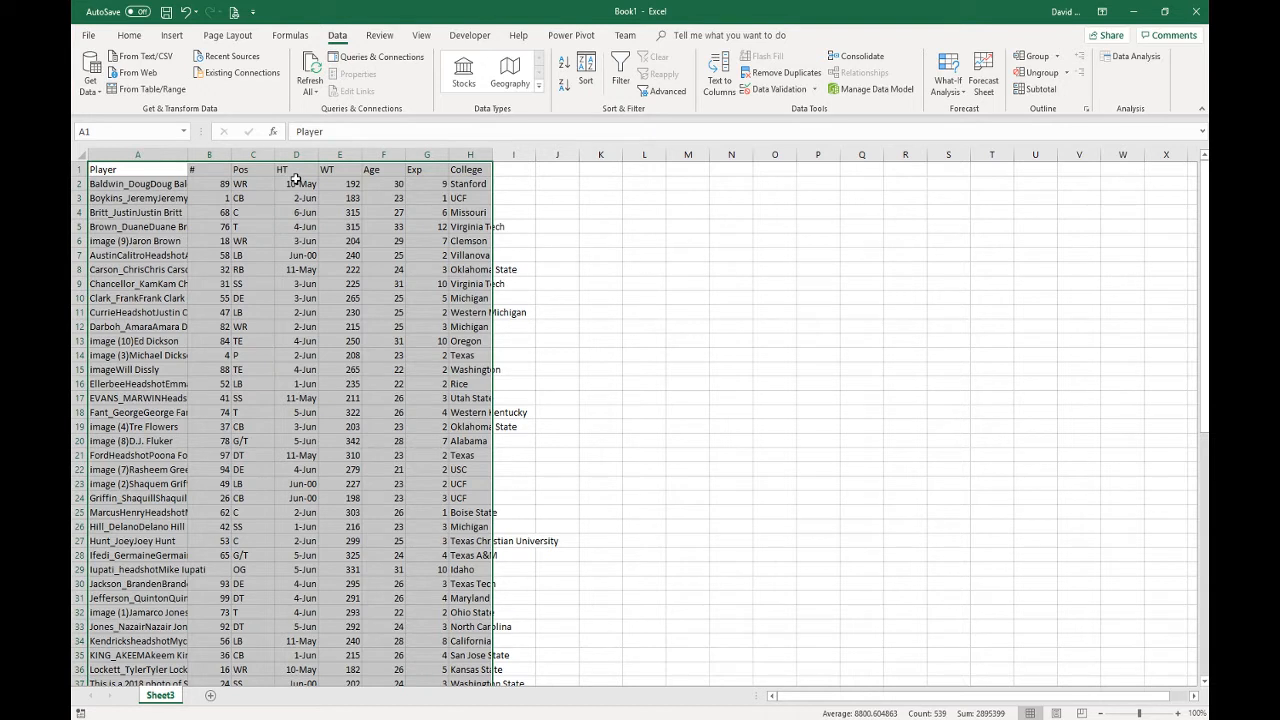
- Check the pasted cells' number format and examine how heights are written in the HT column of the web roster
left_click(129, 35)
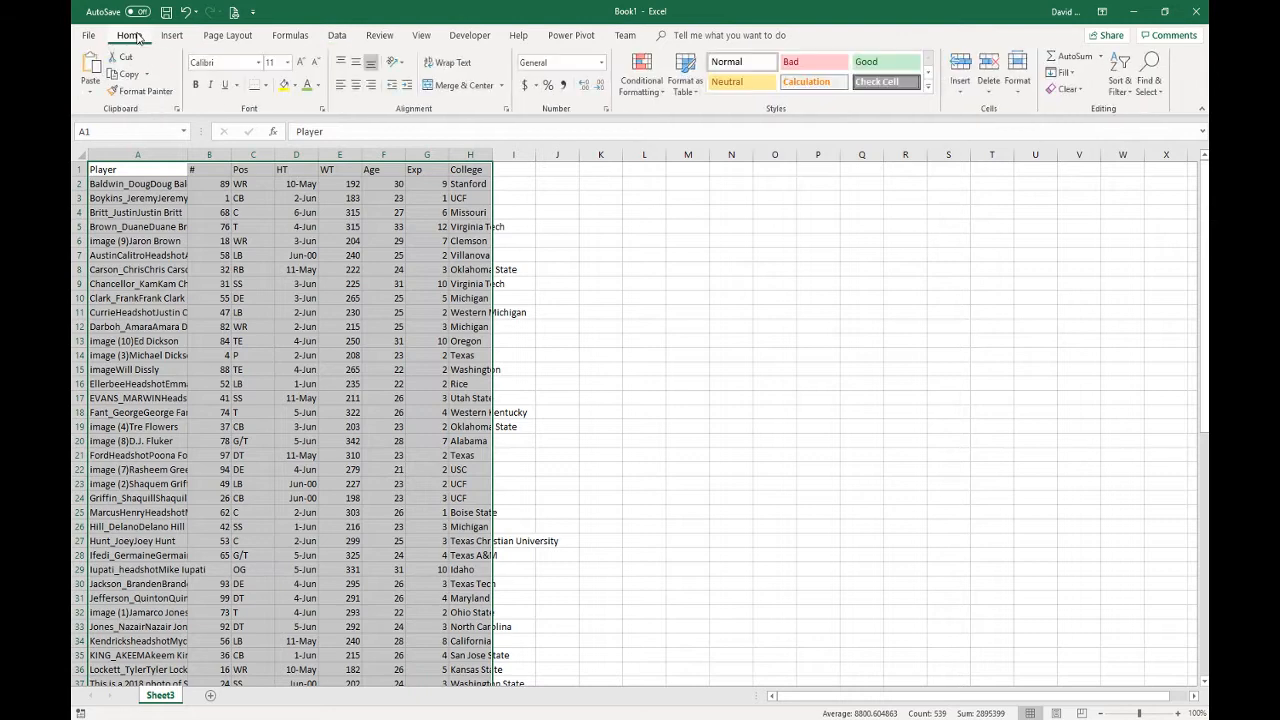
left_click(549, 63)
key("alt+Tab")
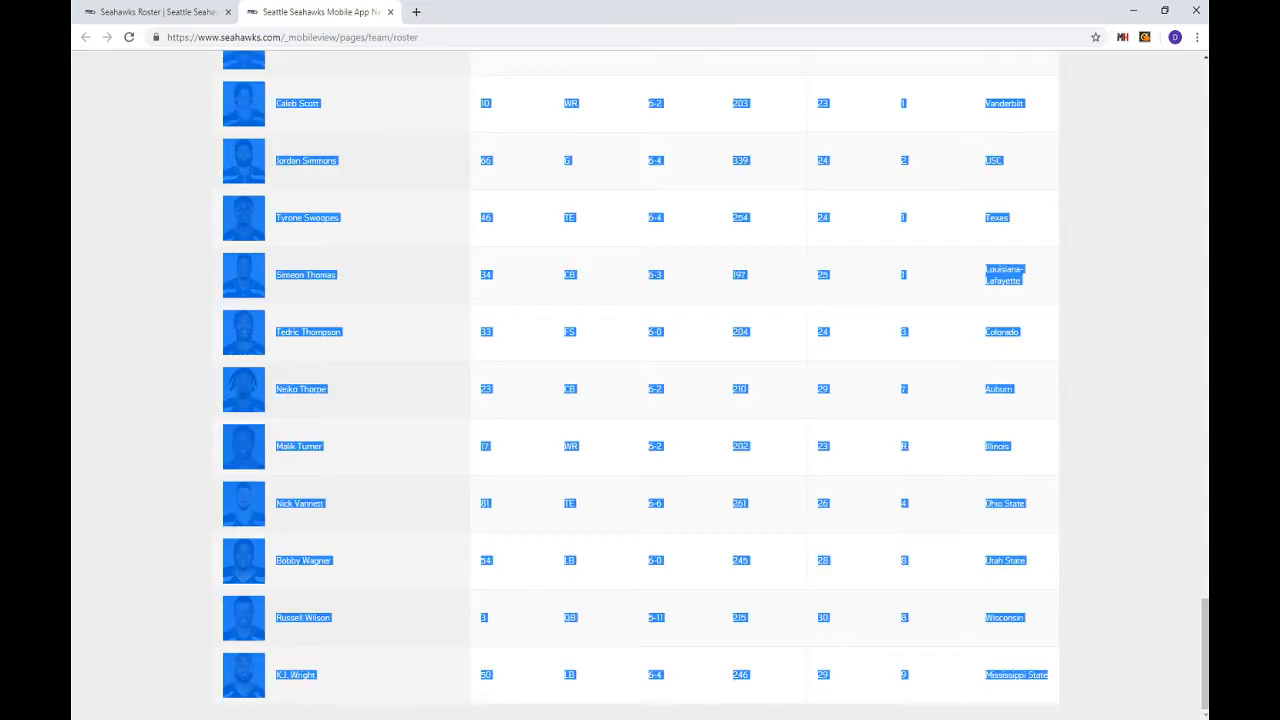
left_click(433, 369)
scroll(644, 372, "up", 5)
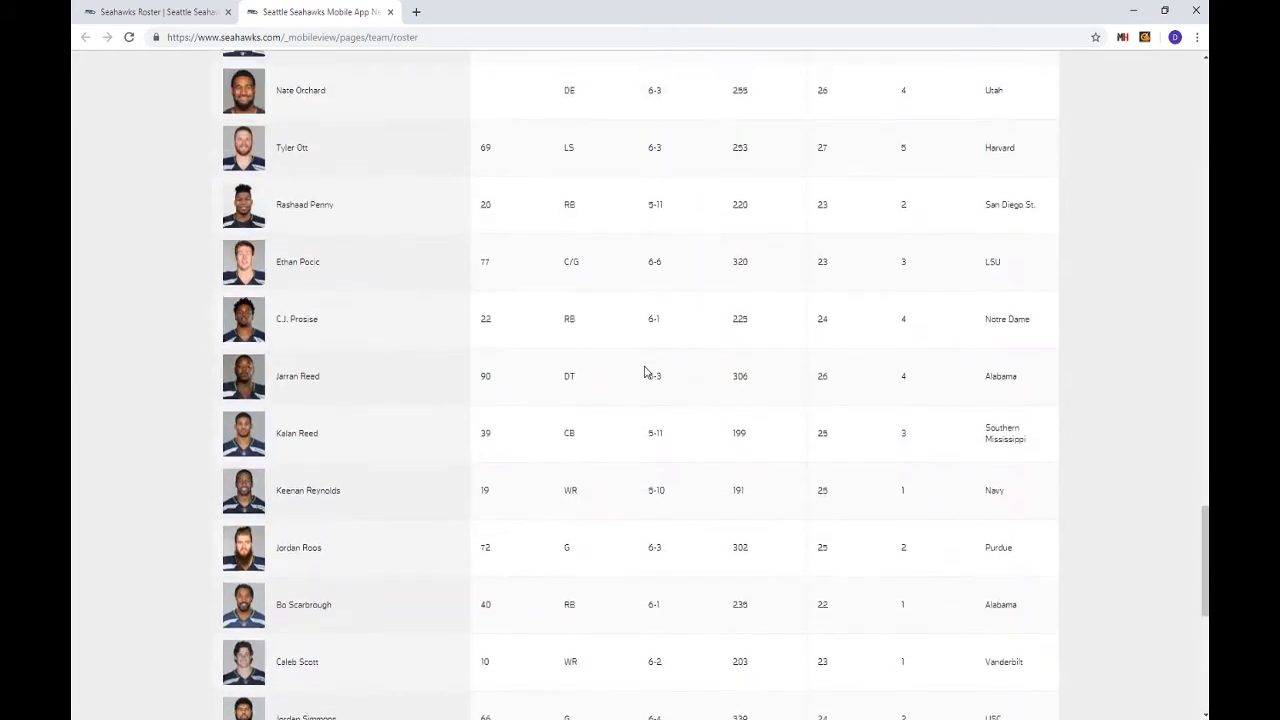
scroll(644, 372, "up", 15)
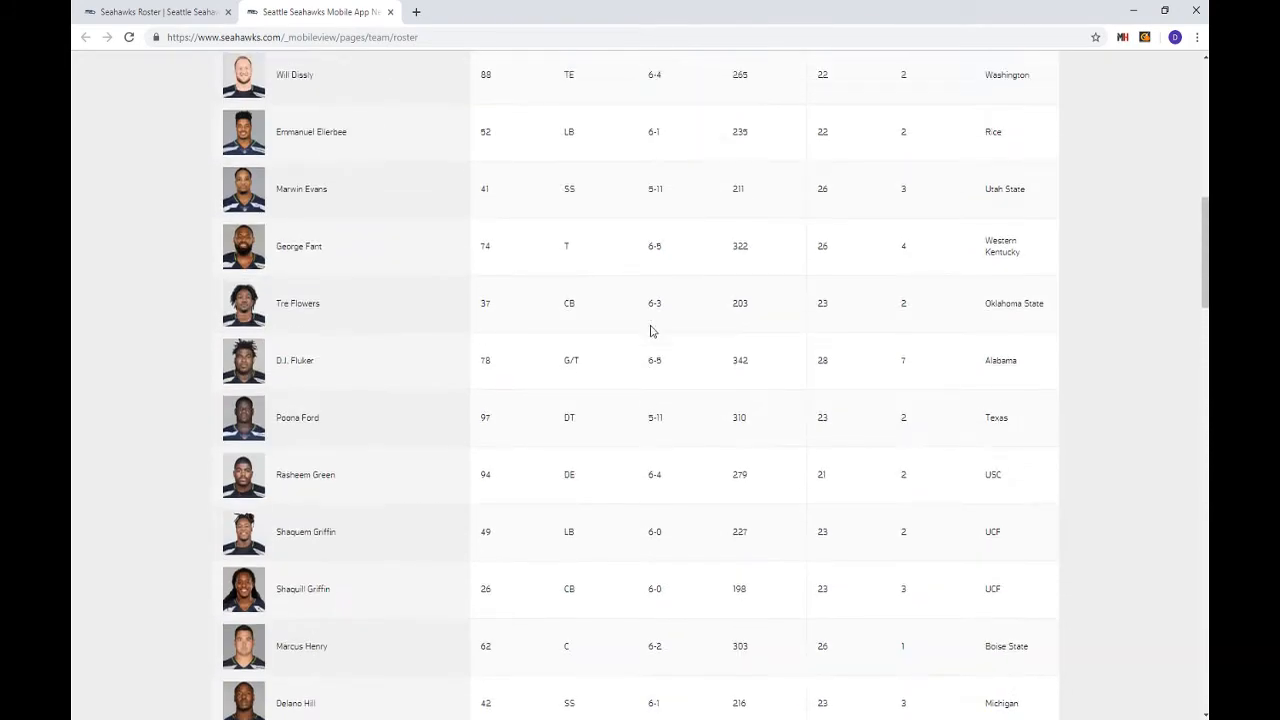
scroll(655, 300, "up", 9)
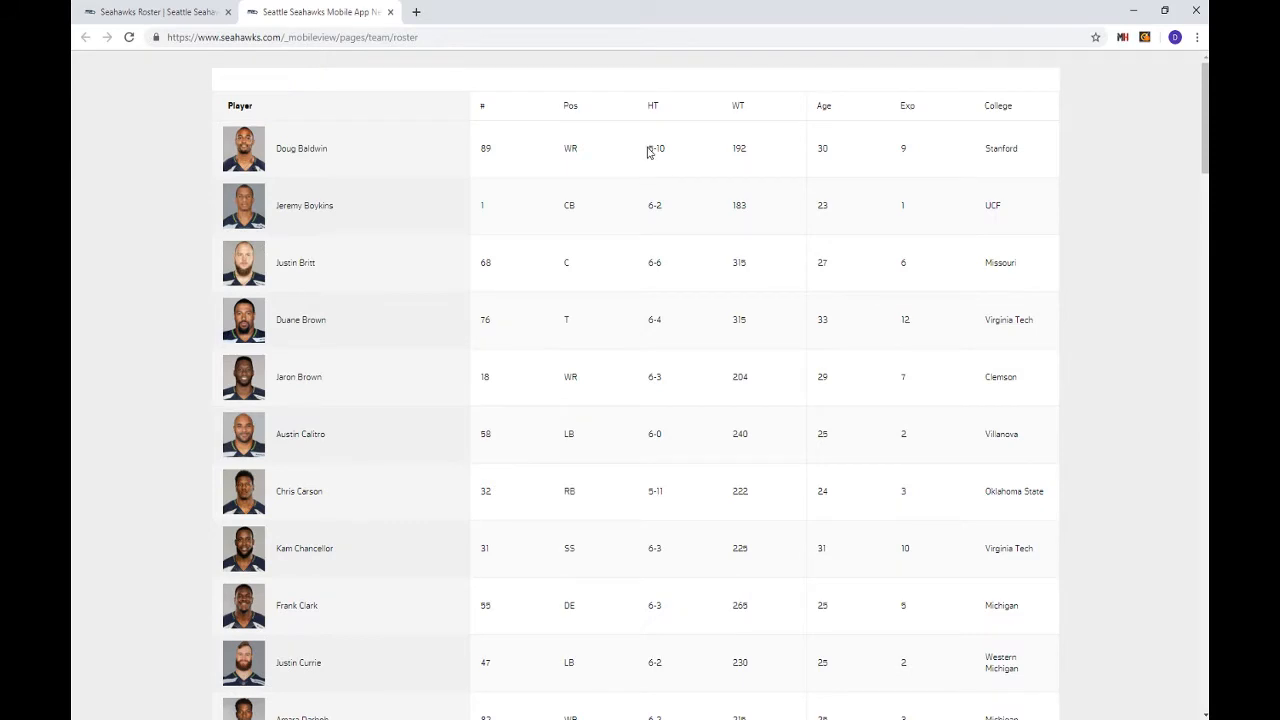
left_click_drag(648, 150, 672, 149)
left_click(652, 149)
left_click_drag(674, 155, 650, 148)
key("alt+Tab")
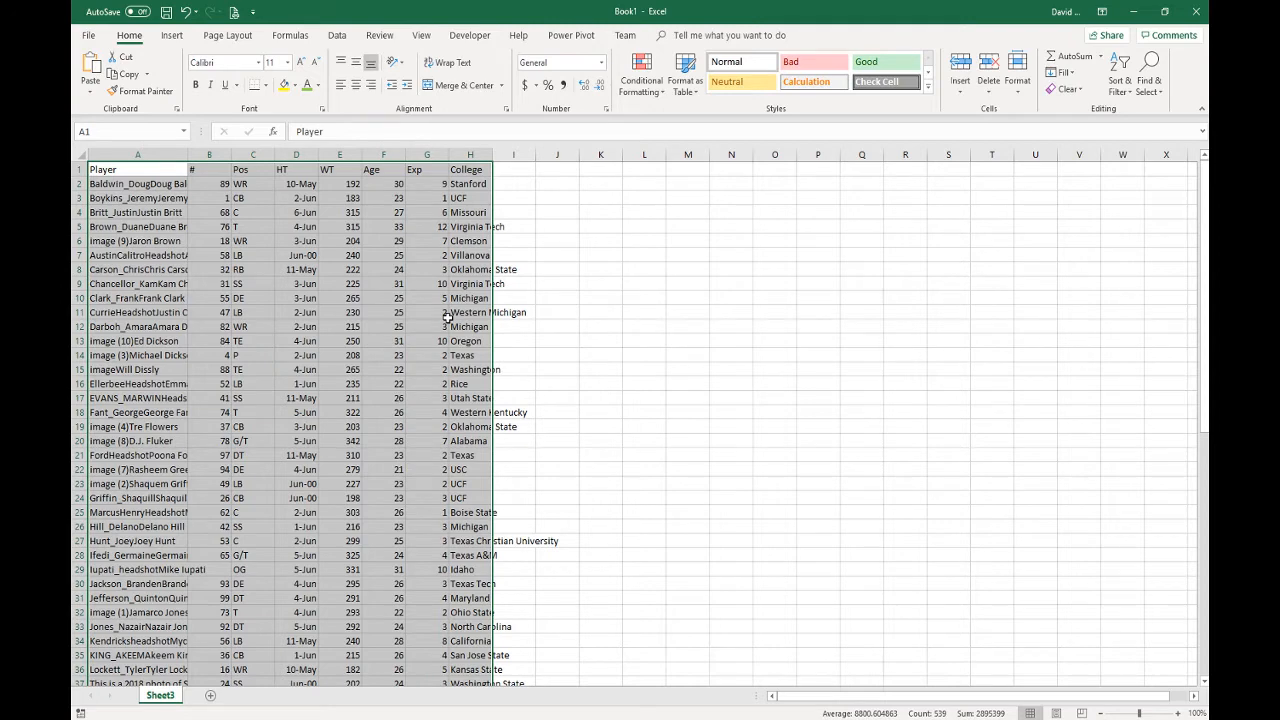
- Clear the pasted roster from Sheet3 in Excel and format all cells of a new worksheet as Text
key("Delete")
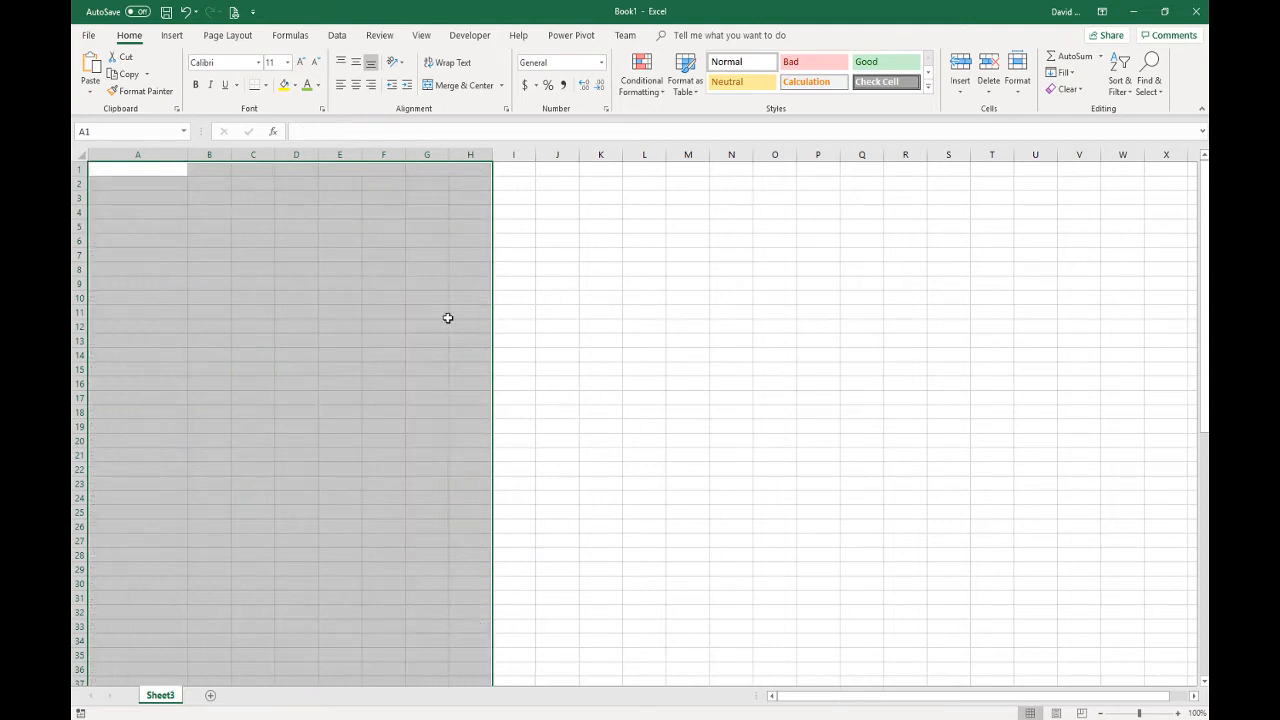
left_click(210, 697)
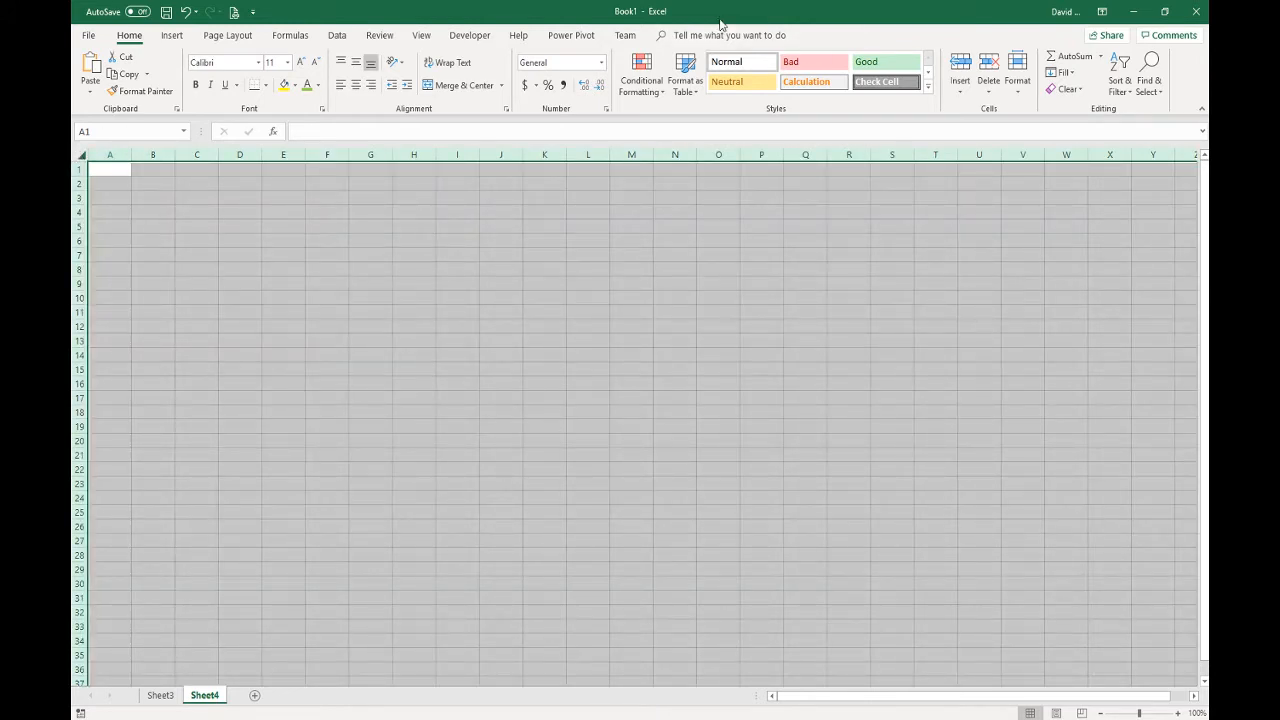
left_click(601, 62)
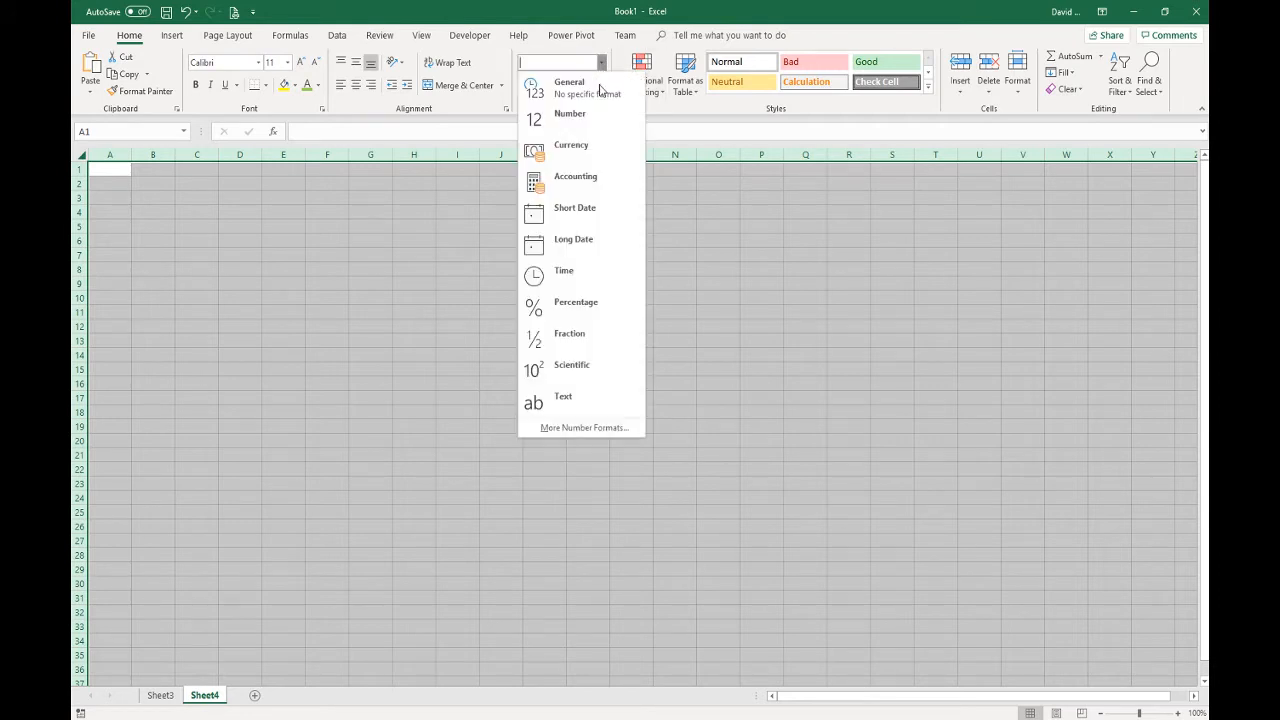
left_click(565, 404)
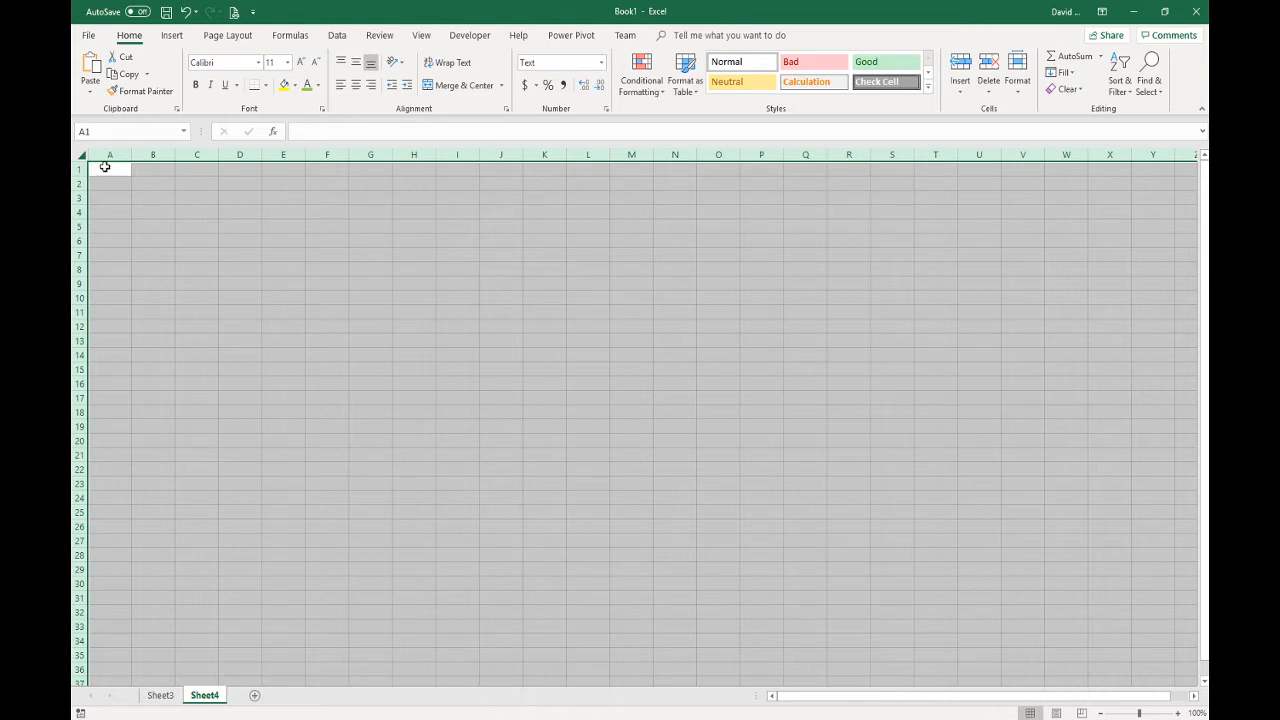
- Paste the roster at cell A1 of the Text-formatted sheet, matching destination formatting and accepting the size mismatch
right_click(105, 168)
left_click(155, 231)
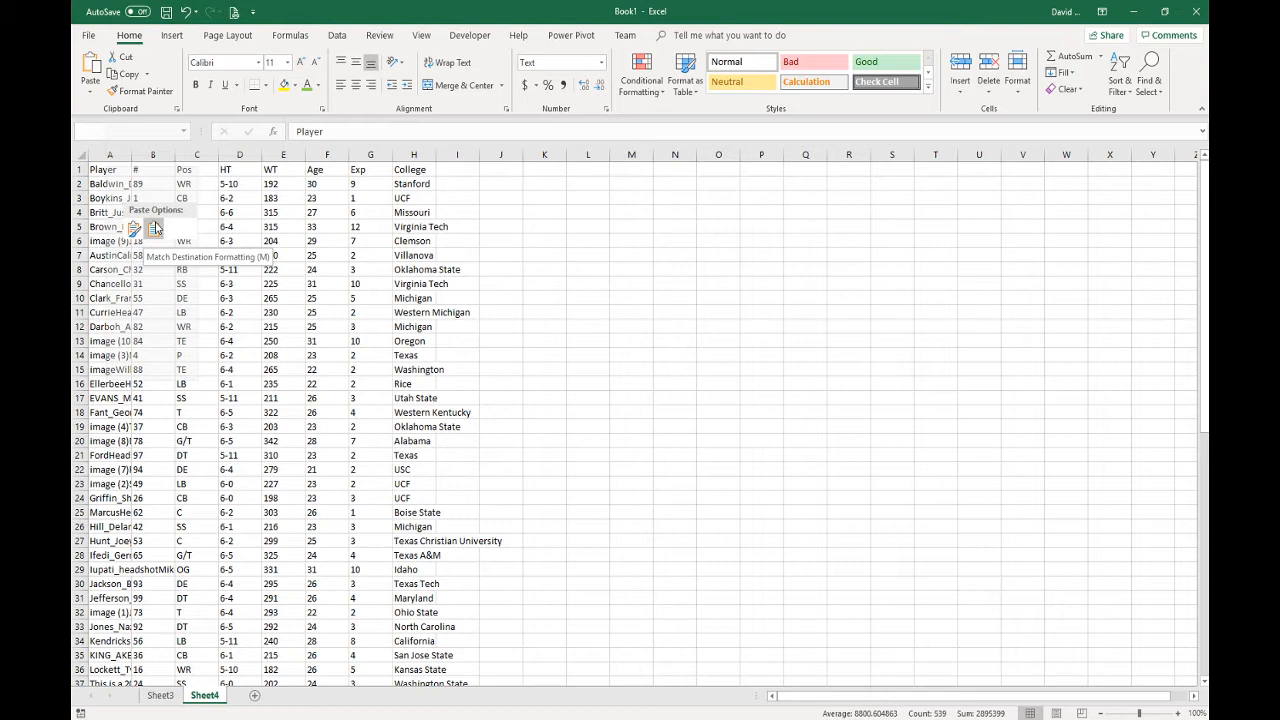
left_click(155, 228)
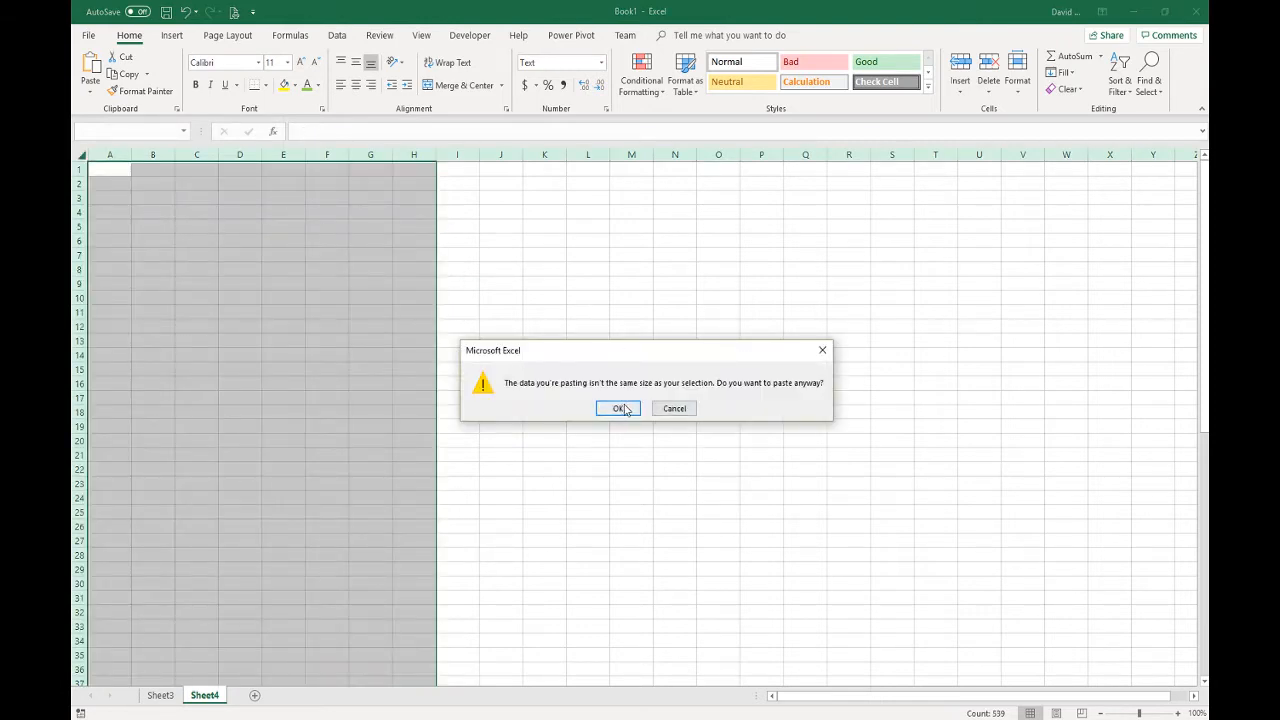
left_click(618, 410)
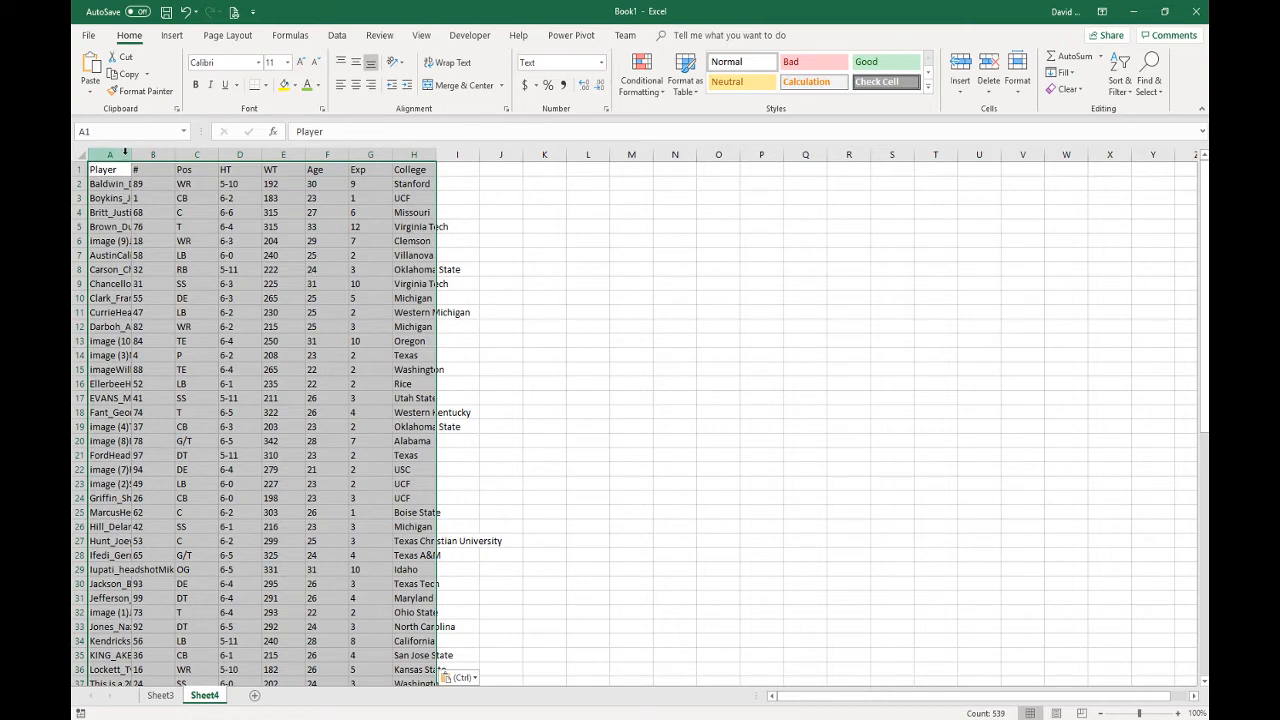
- Autofit the Player column, review its entries, and narrow it to just fit the ordinary player names
double_click(130, 154)
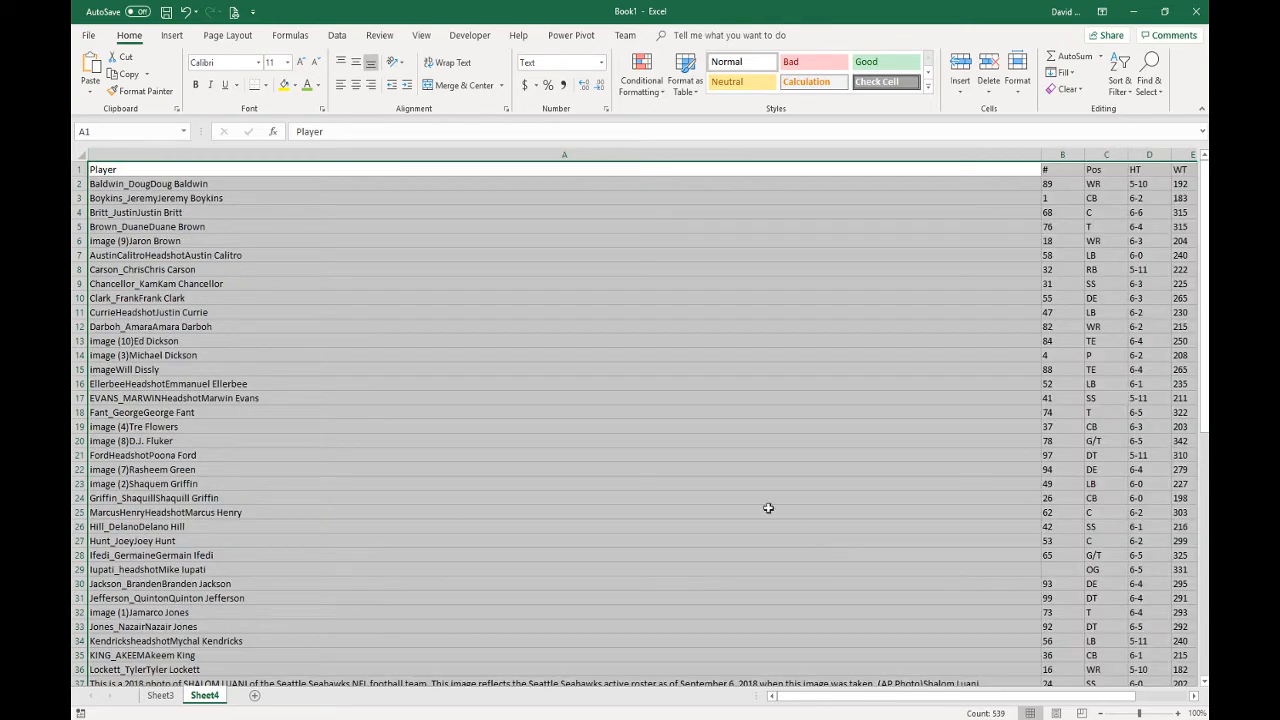
left_click(214, 369)
scroll(240, 572, "down", 8)
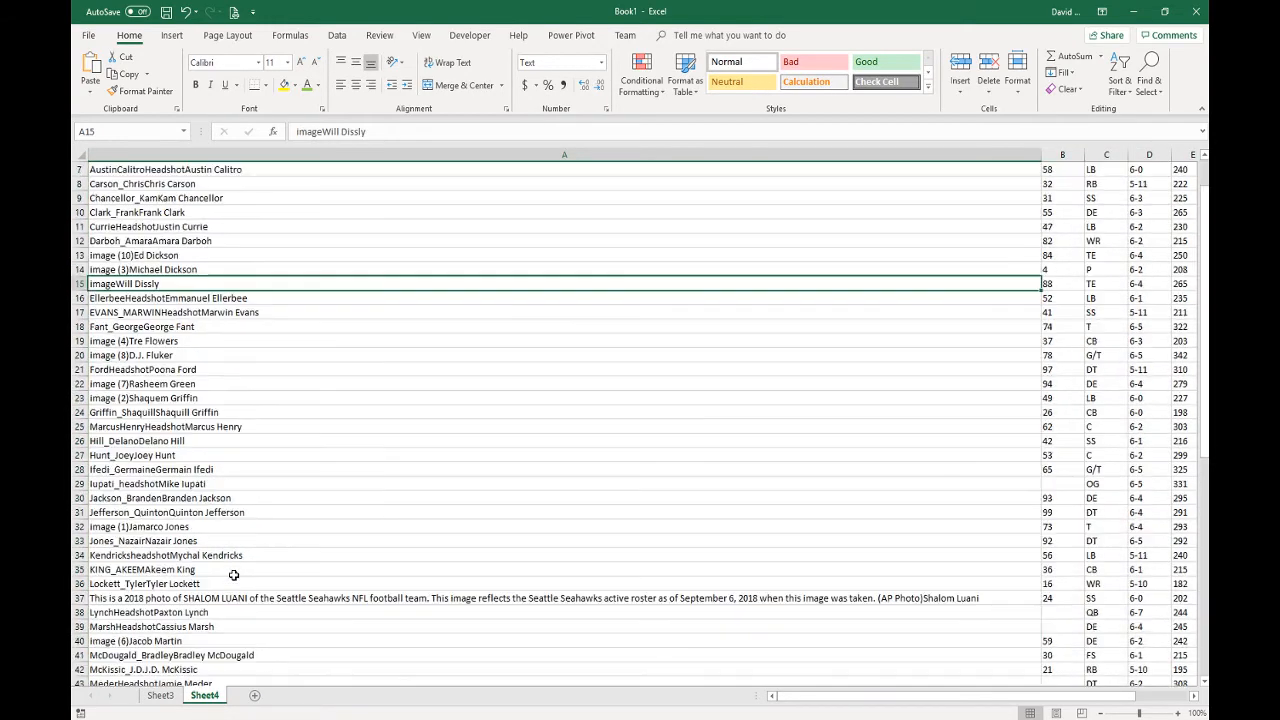
scroll(233, 573, "down", 8)
scroll(233, 570, "up", 16)
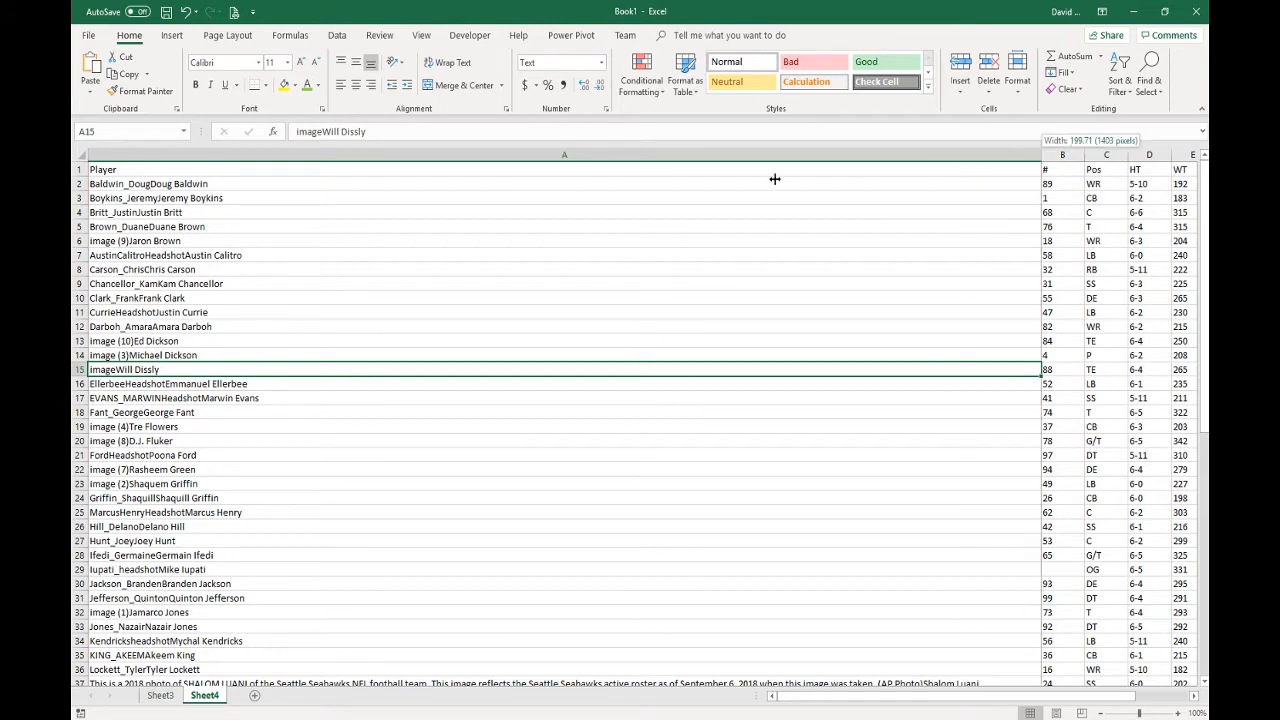
left_click_drag(1041, 155, 324, 194)
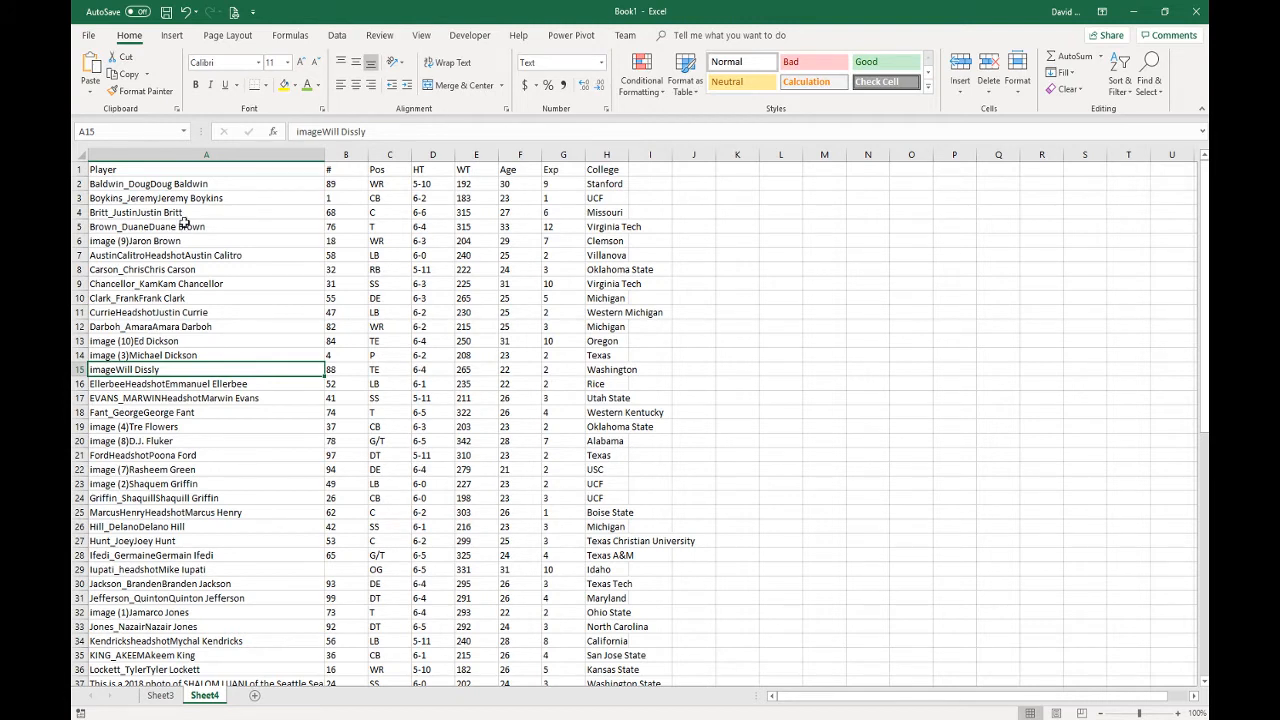
left_click(225, 451)
left_click(205, 312)
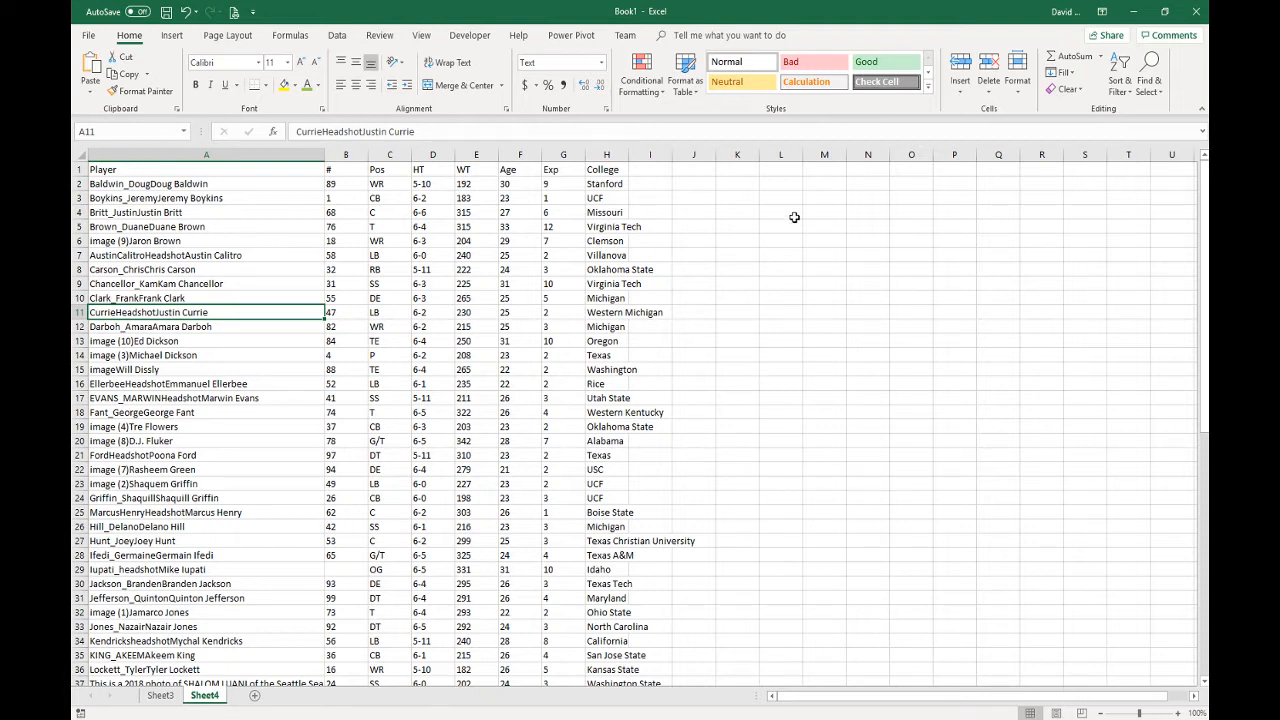
- Paste a second copy of the roster at cell L1 keeping source formatting, and select heights D2:D15 for comparison
right_click(779, 168)
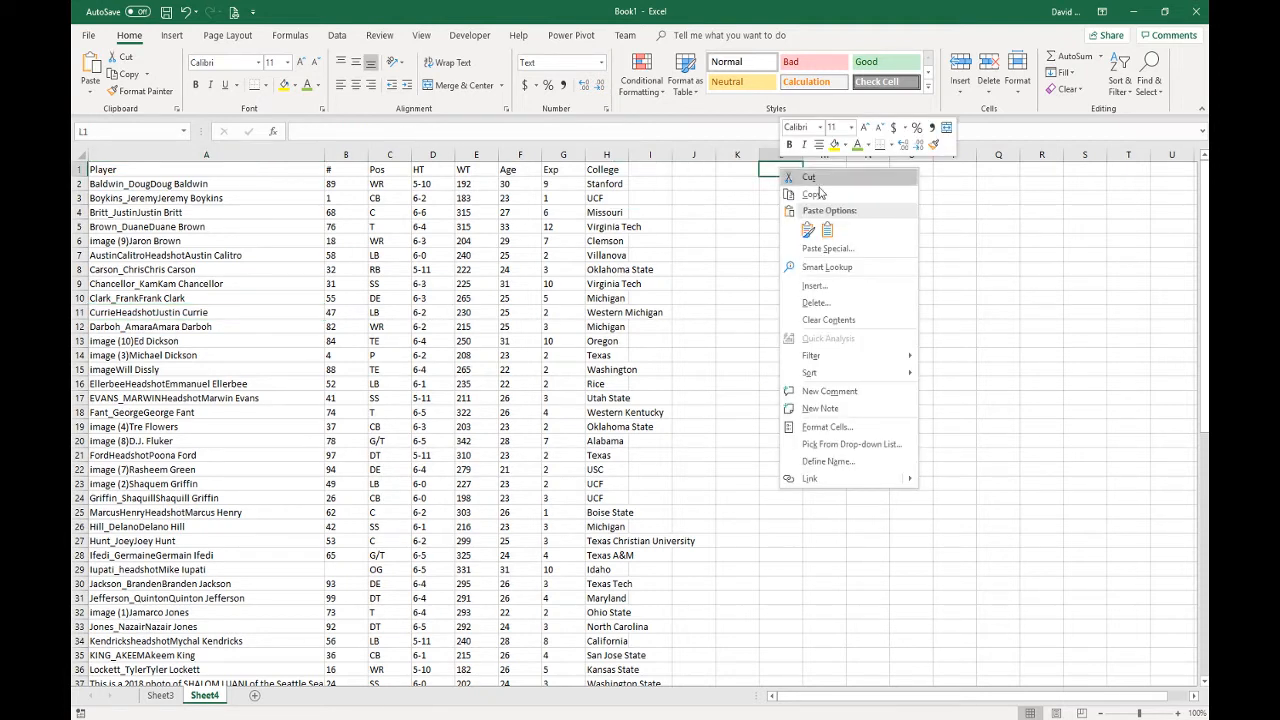
left_click(809, 231)
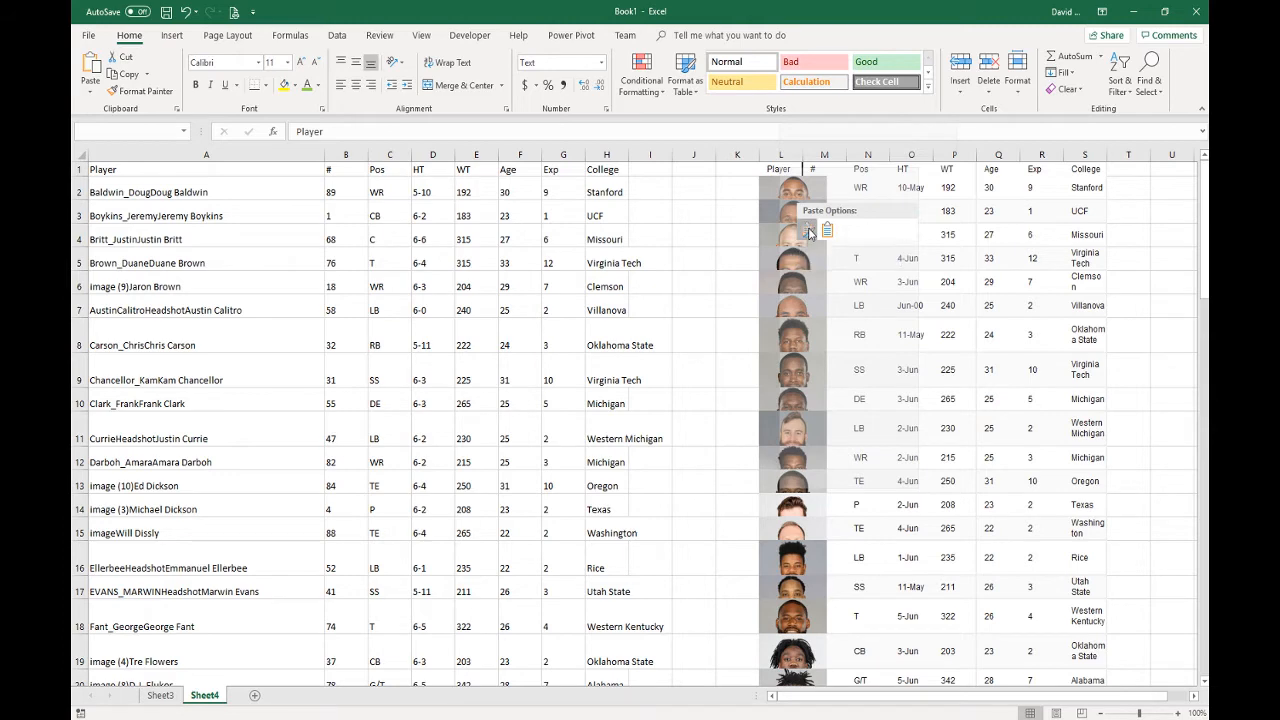
left_click(809, 232)
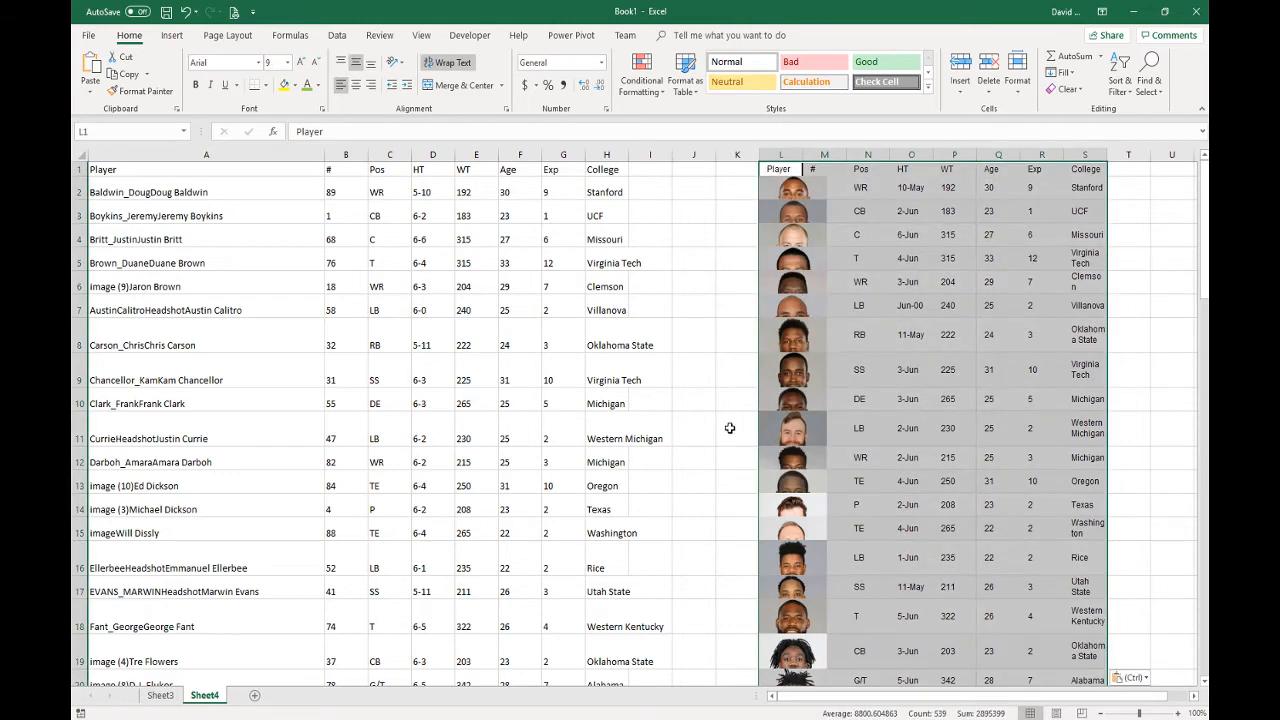
left_click(942, 242)
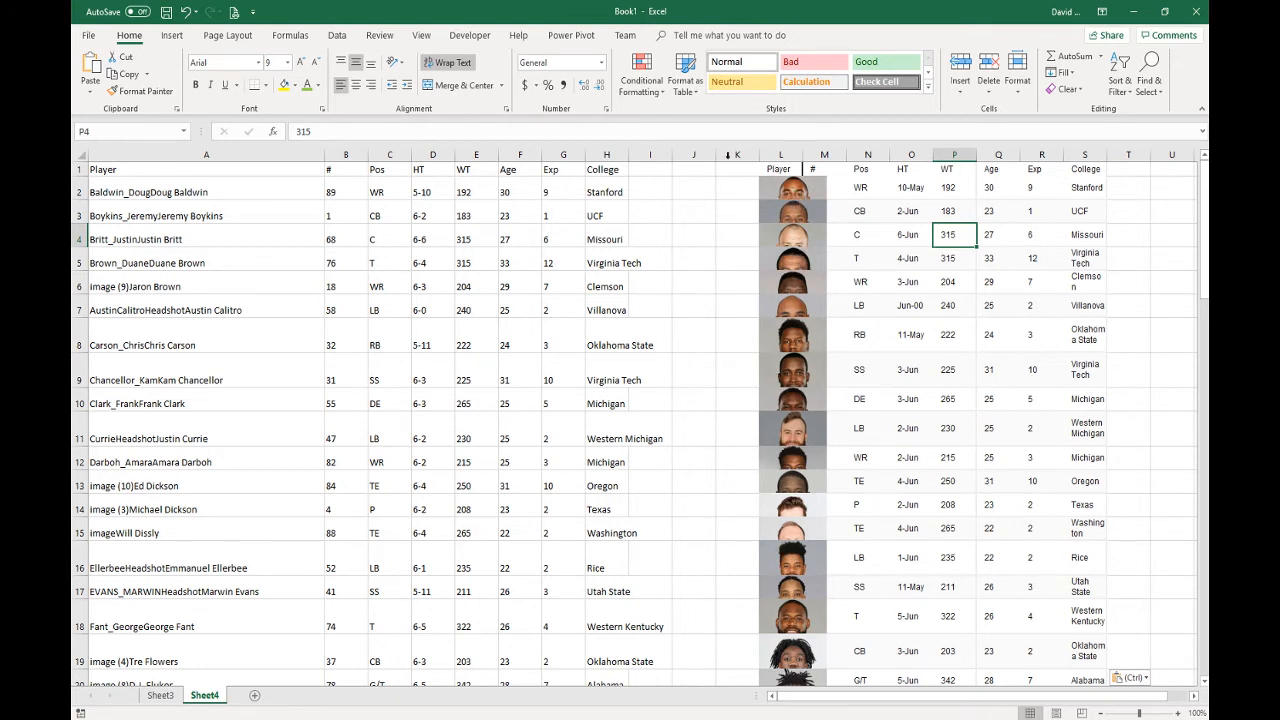
left_click_drag(420, 192, 415, 528)
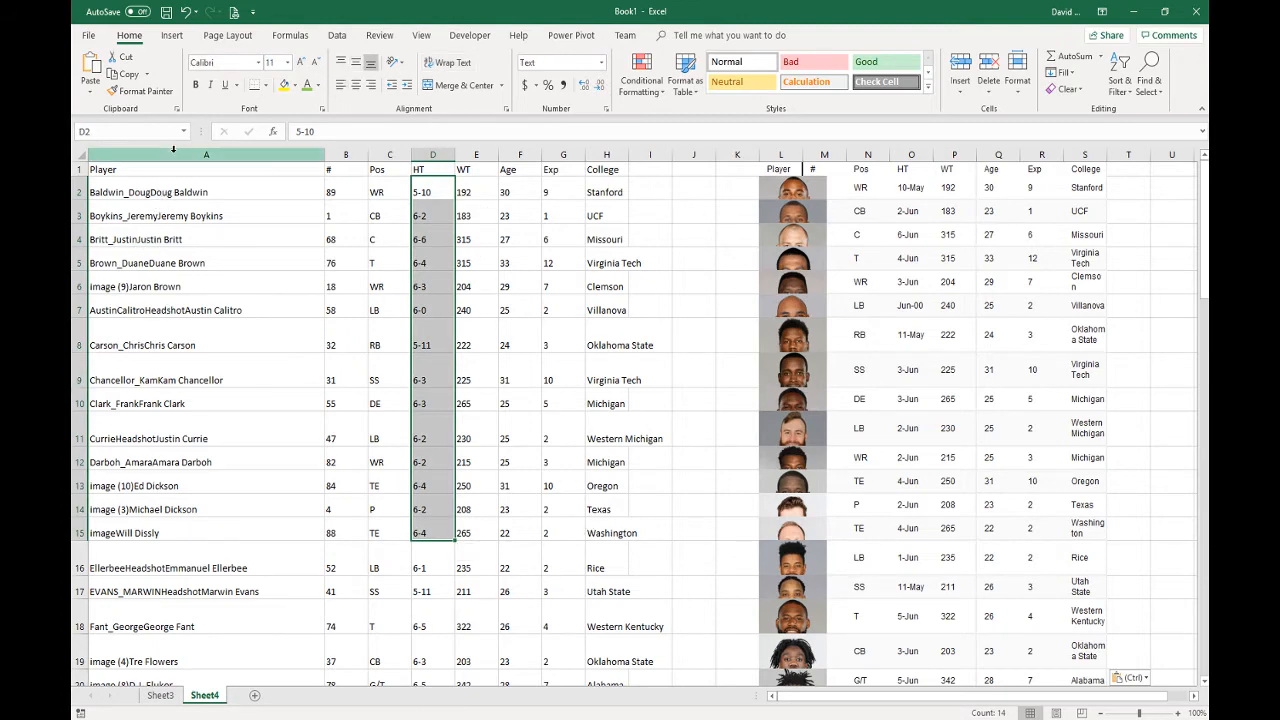
- Cut the player headshot that covers cell L2 in the second roster copy
left_click(206, 154)
left_click(781, 154)
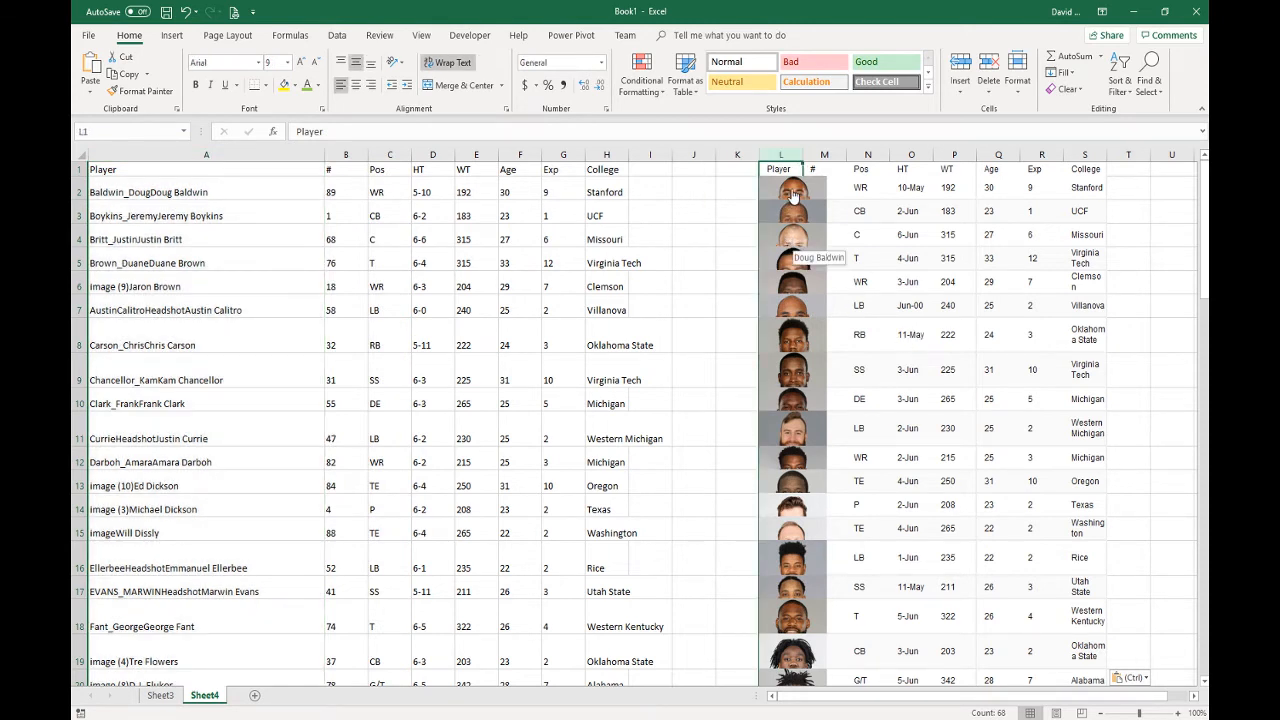
right_click(792, 195)
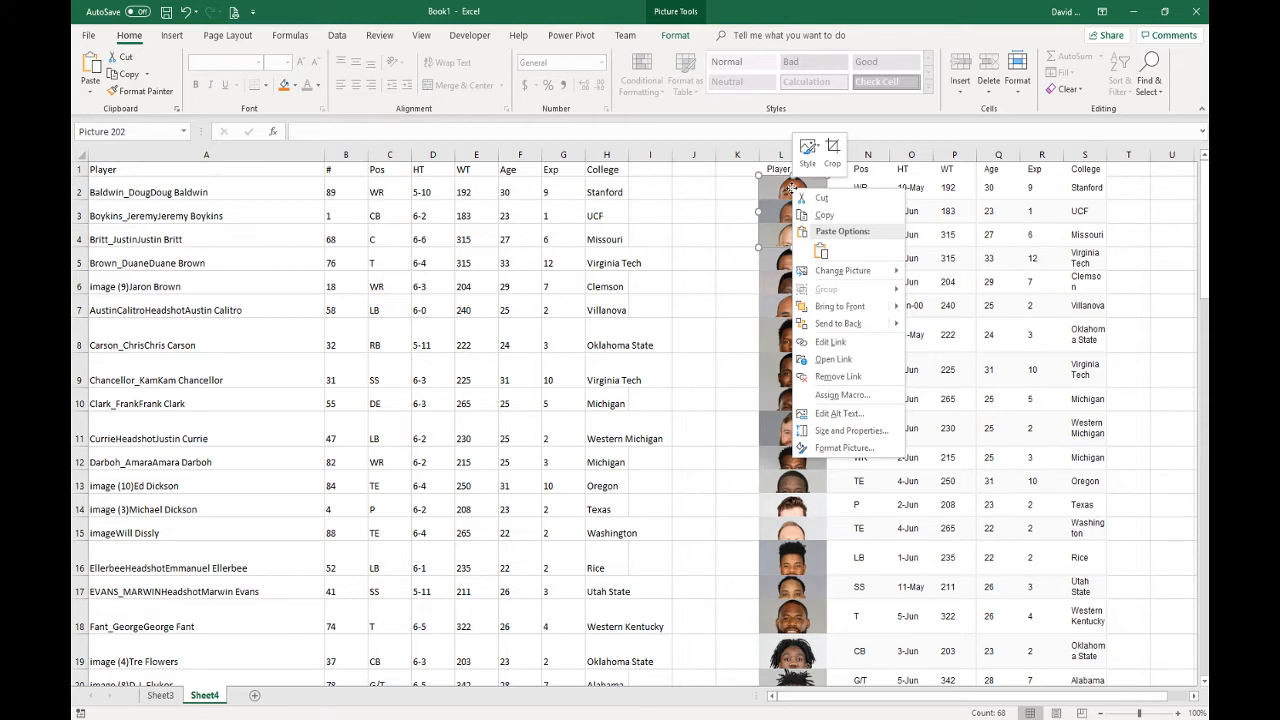
key("ctrl+v")
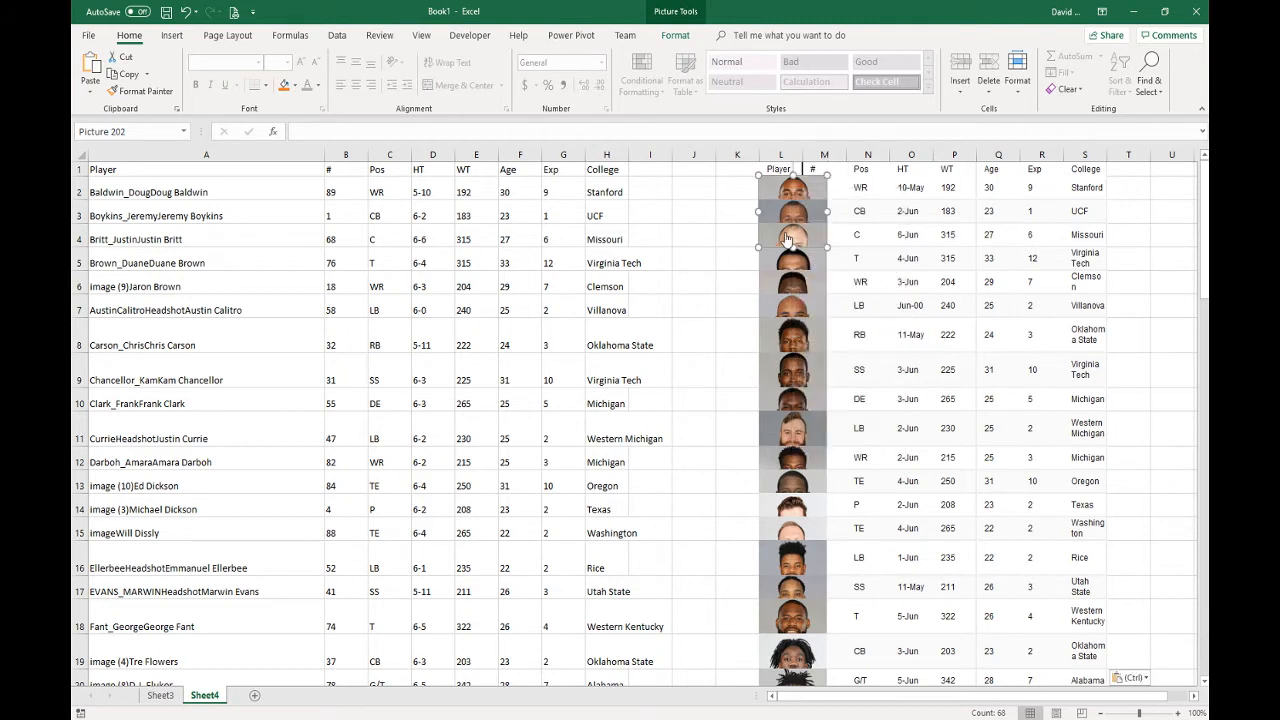
mouse_move(775, 196)
left_mouse_down()
mouse_move(845, 210)
mouse_move(812, 214)
mouse_move(775, 192)
mouse_move(865, 194)
mouse_move(583, 190)
mouse_move(737, 246)
mouse_move(910, 381)
mouse_move(857, 337)
mouse_move(829, 334)
mouse_move(886, 349)
mouse_move(808, 197)
mouse_move(798, 206)
mouse_move(829, 247)
mouse_move(774, 180)
left_mouse_up()
right_click(788, 180)
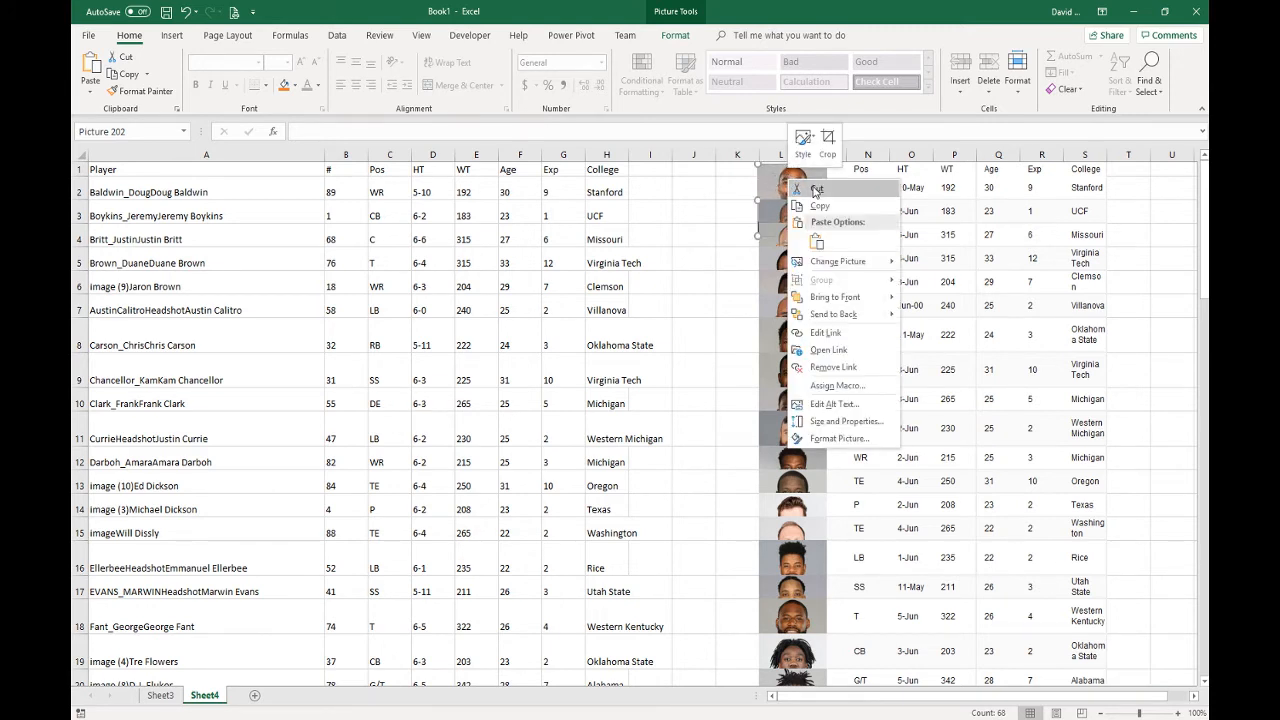
left_click(816, 190)
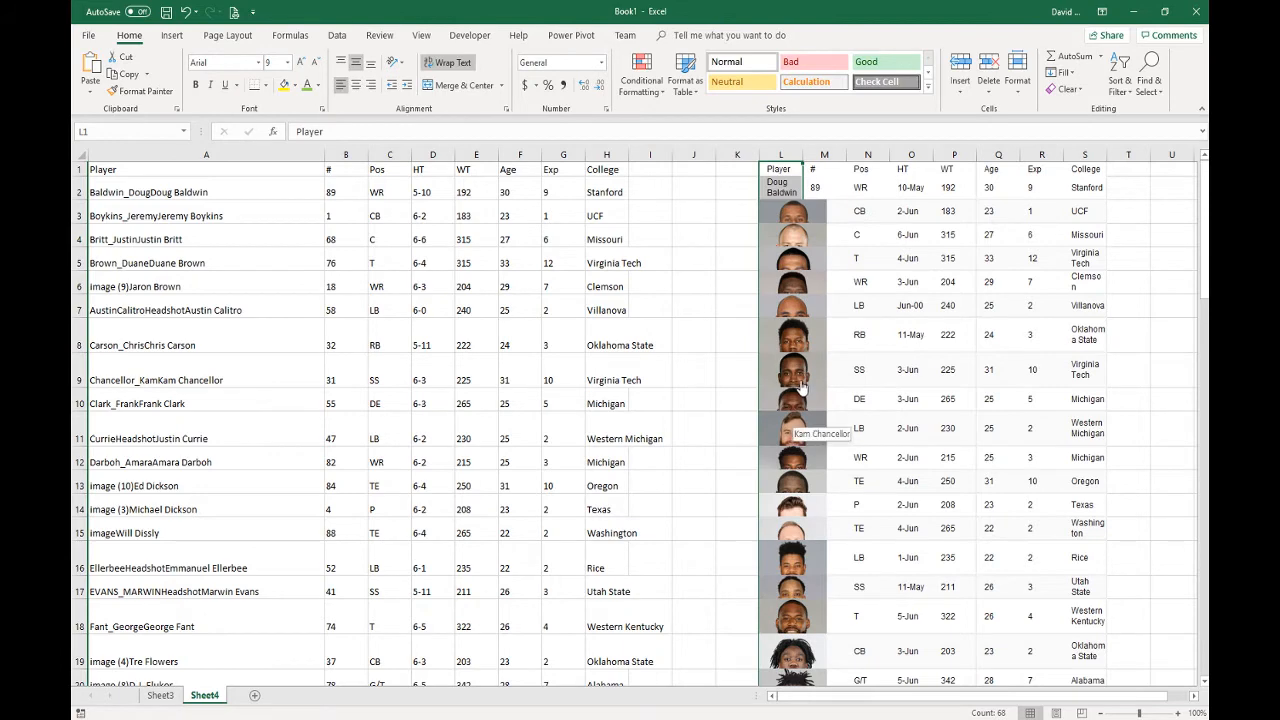
- Remove all remaining player headshots from column L of the second roster copy, down to the last player in row 68
right_click(800, 276)
left_click(828, 284)
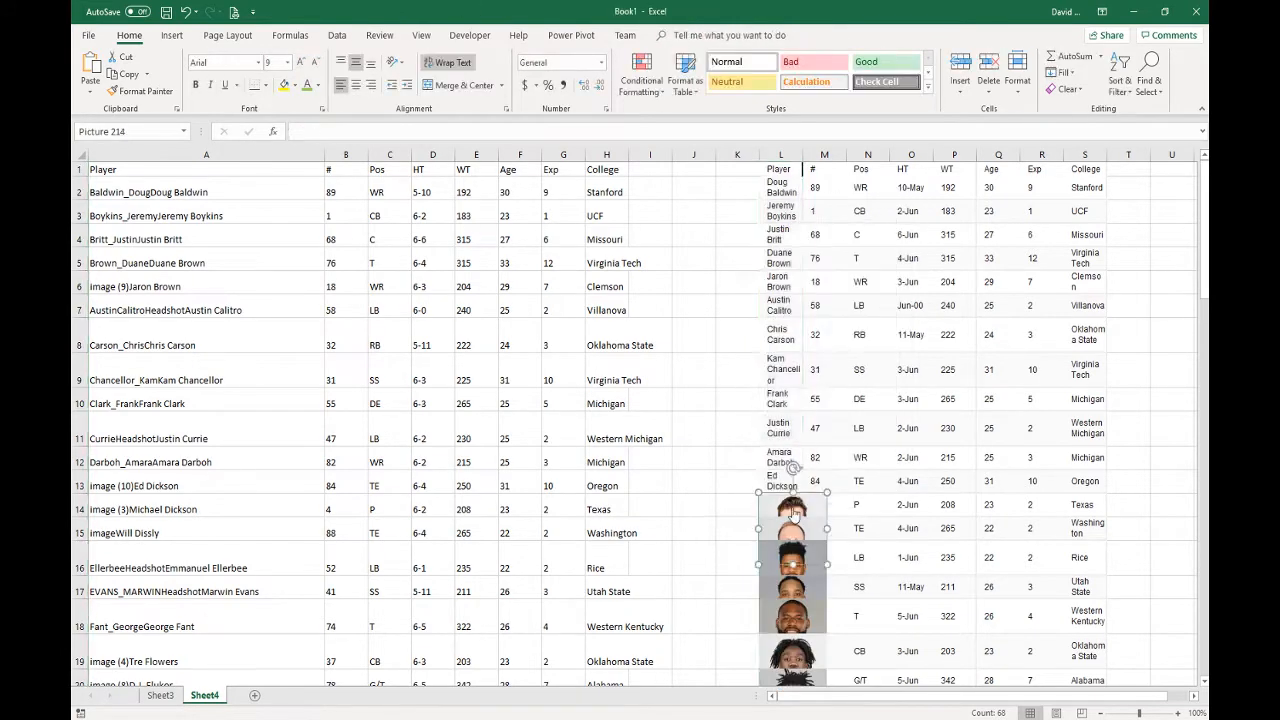
scroll(808, 472, "down", 3)
right_click(814, 420)
left_click(828, 432)
scroll(815, 390, "down", 3)
left_click(815, 390)
key("Delete")
key("Delete")
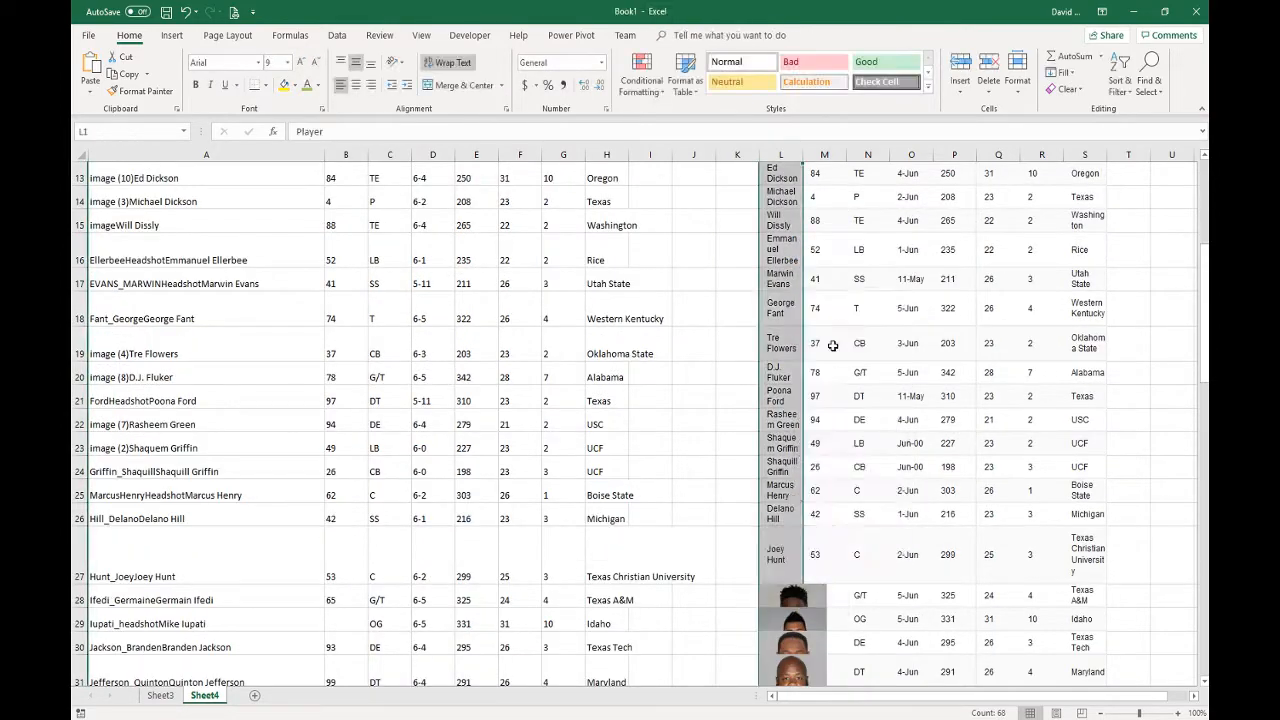
scroll(815, 390, "down", 3)
right_click(766, 372)
left_click(820, 403)
right_click(785, 295)
left_click(815, 312)
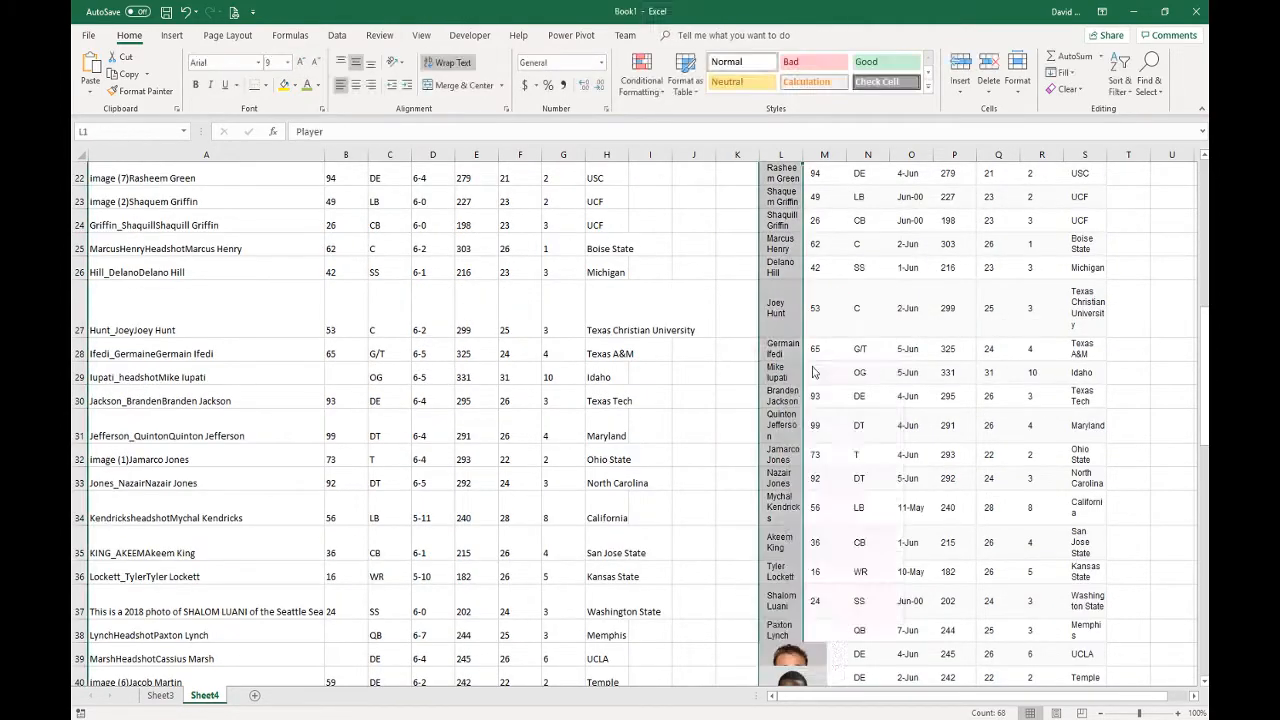
scroll(815, 400, "down", 4)
right_click(790, 345)
left_click(815, 362)
right_click(800, 572)
left_click(830, 425)
scroll(830, 425, "down", 4)
right_click(765, 290)
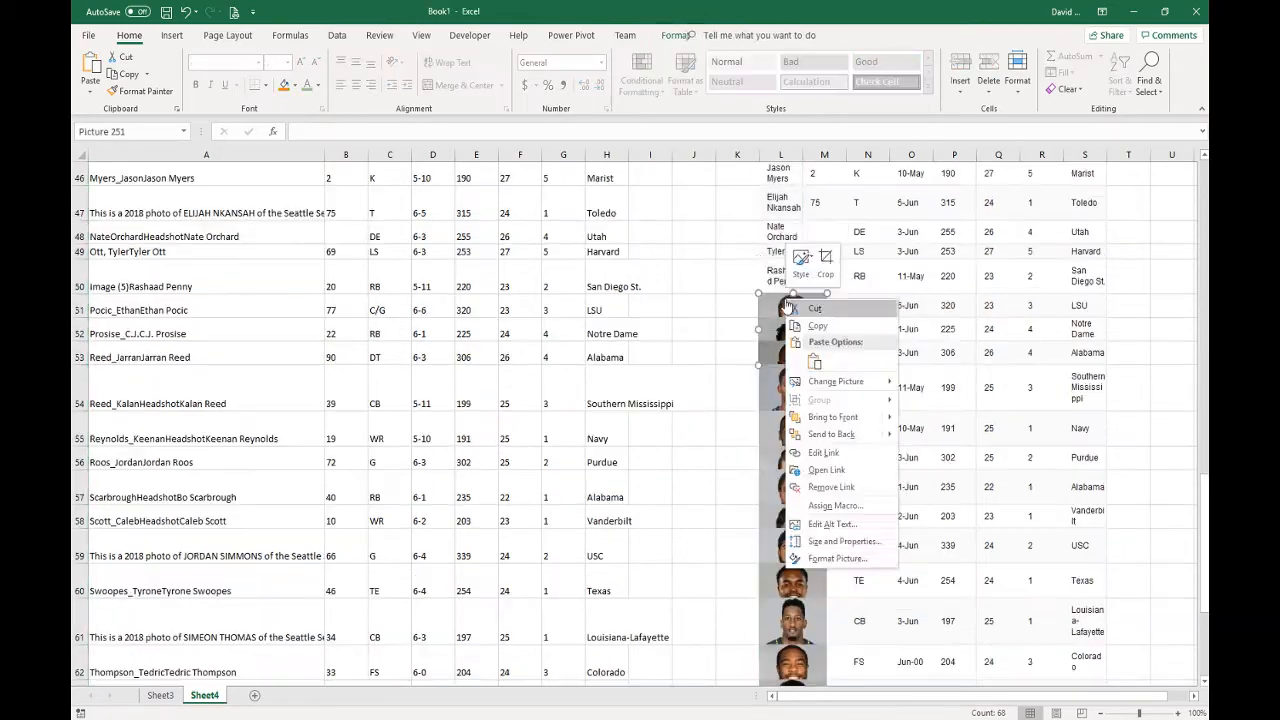
left_click(790, 305)
scroll(830, 428, "down", 3)
right_click(800, 322)
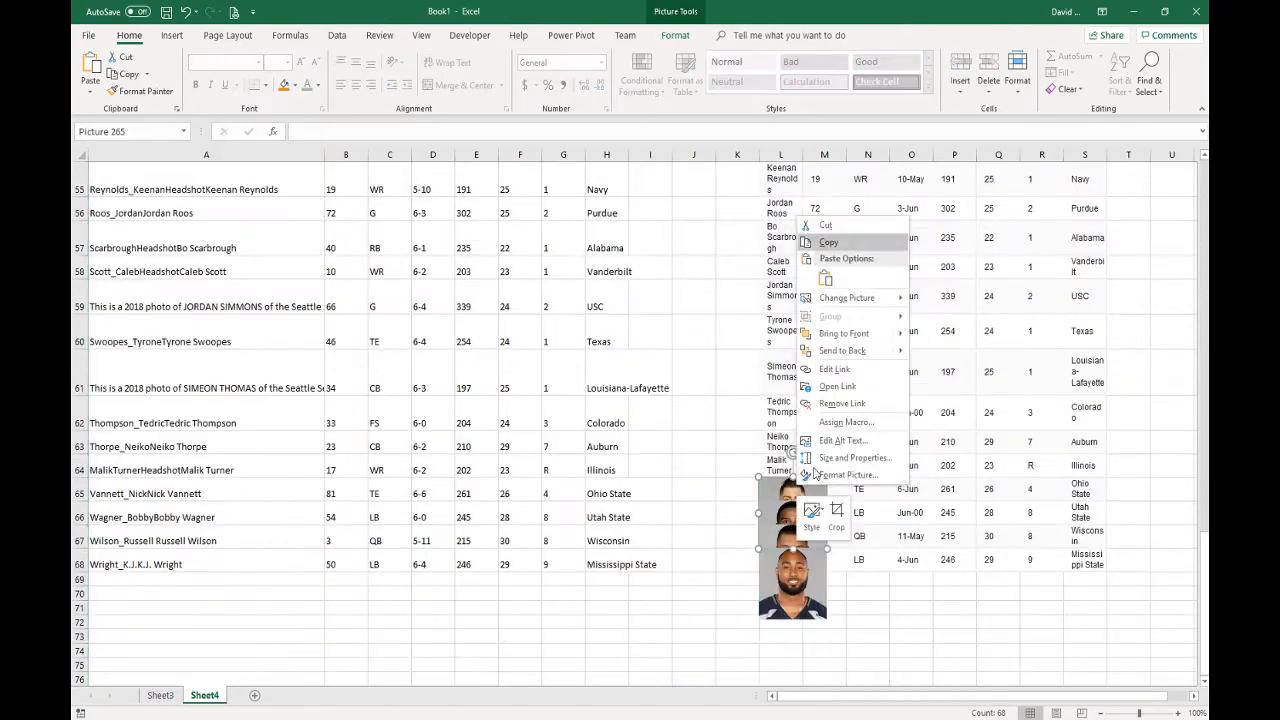
left_click(825, 333)
left_click(829, 533)
scroll(829, 533, "up", 18)
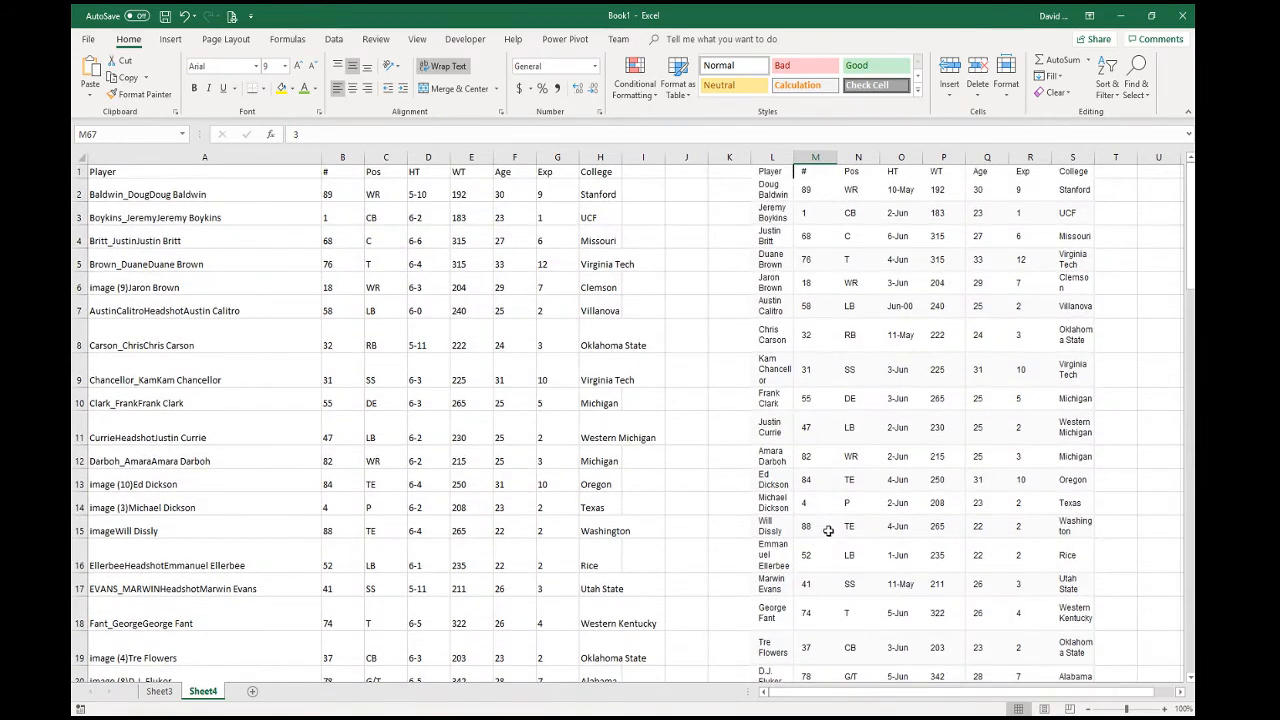
scroll(829, 530, "down", 5)
scroll(835, 520, "up", 5)
- Compare the height stored in D3 with the matching height in O3 of the second roster copy
left_click(772, 158)
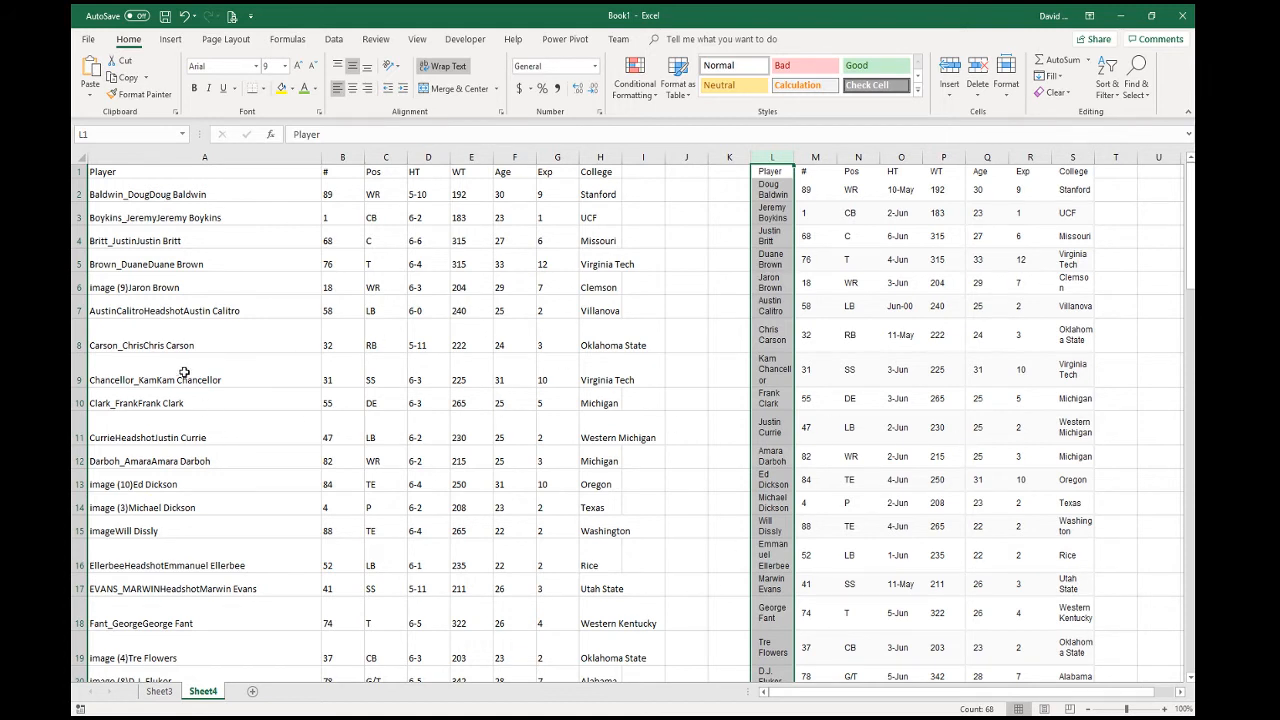
left_click(434, 202)
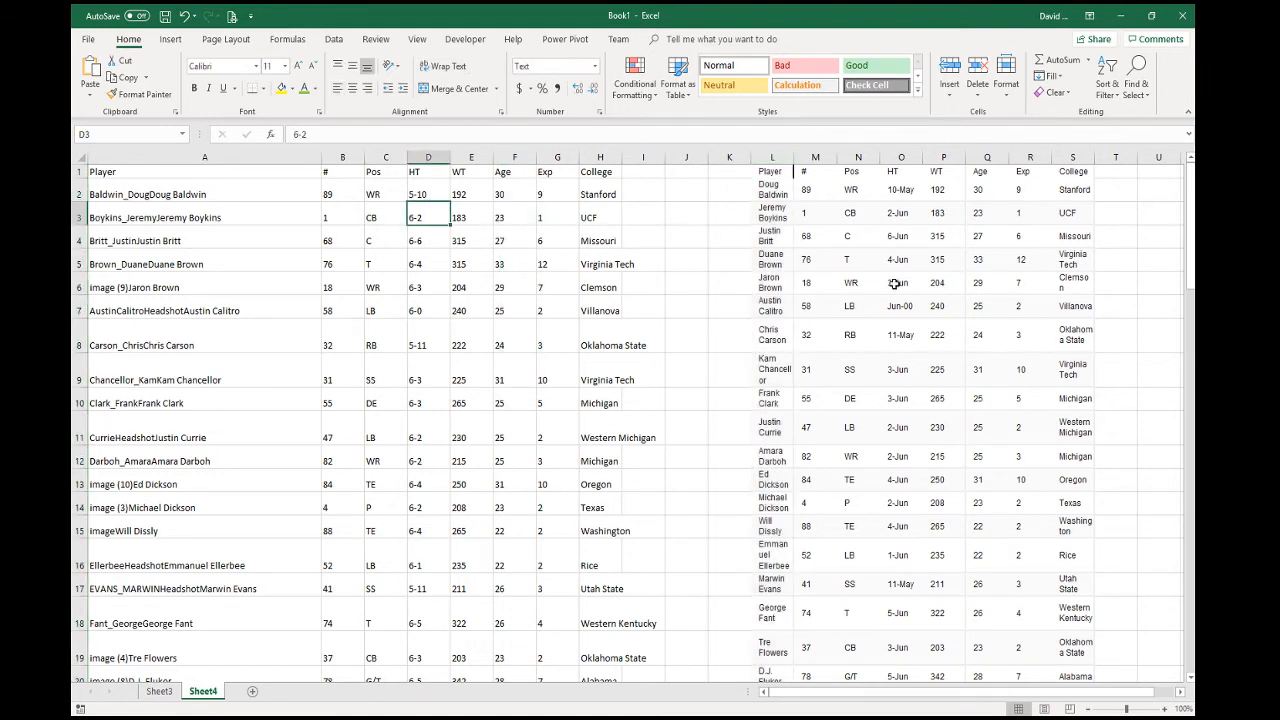
left_click(894, 218)
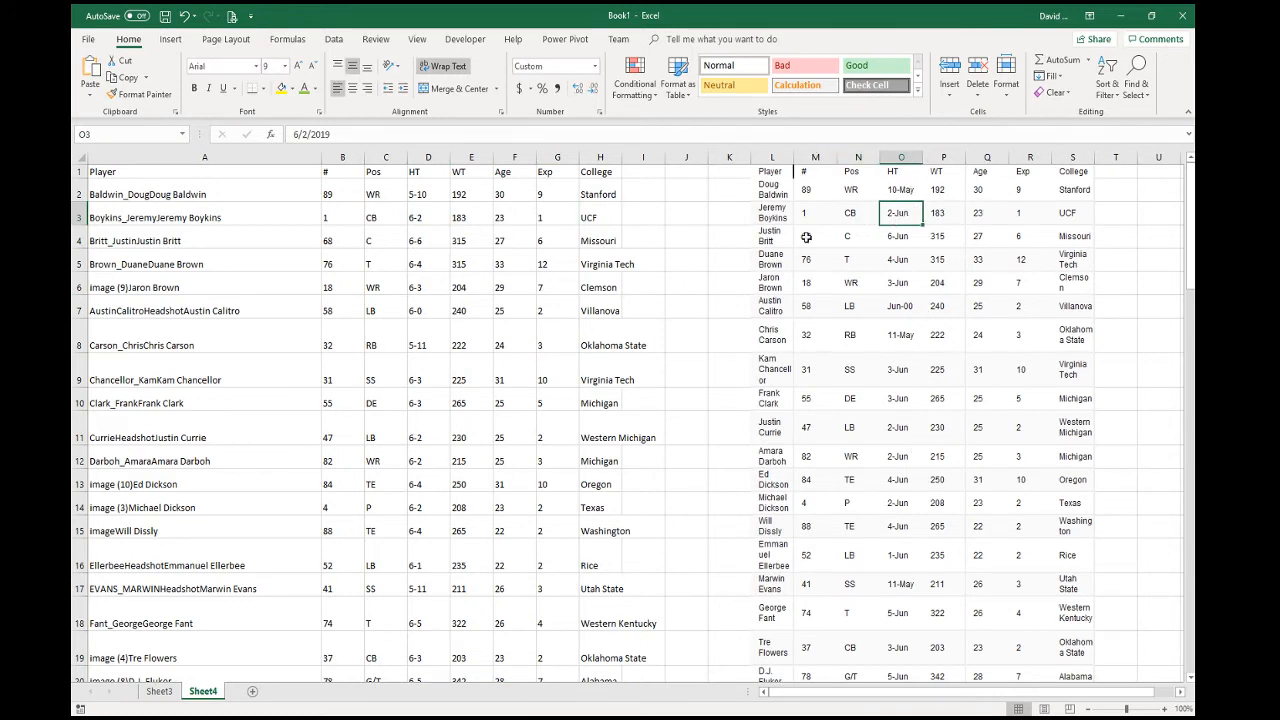
- Copy the player names in column L over column A as values only, and autofit column A
left_click(772, 157)
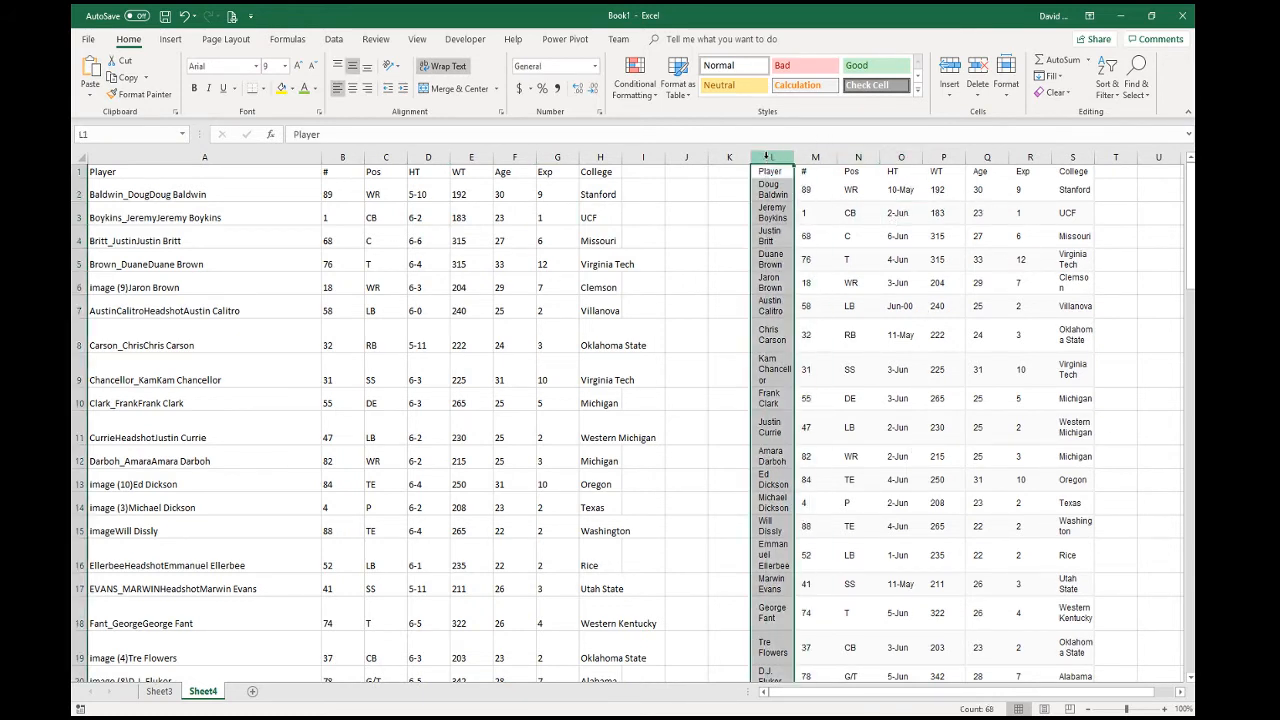
right_click(770, 158)
left_click(798, 185)
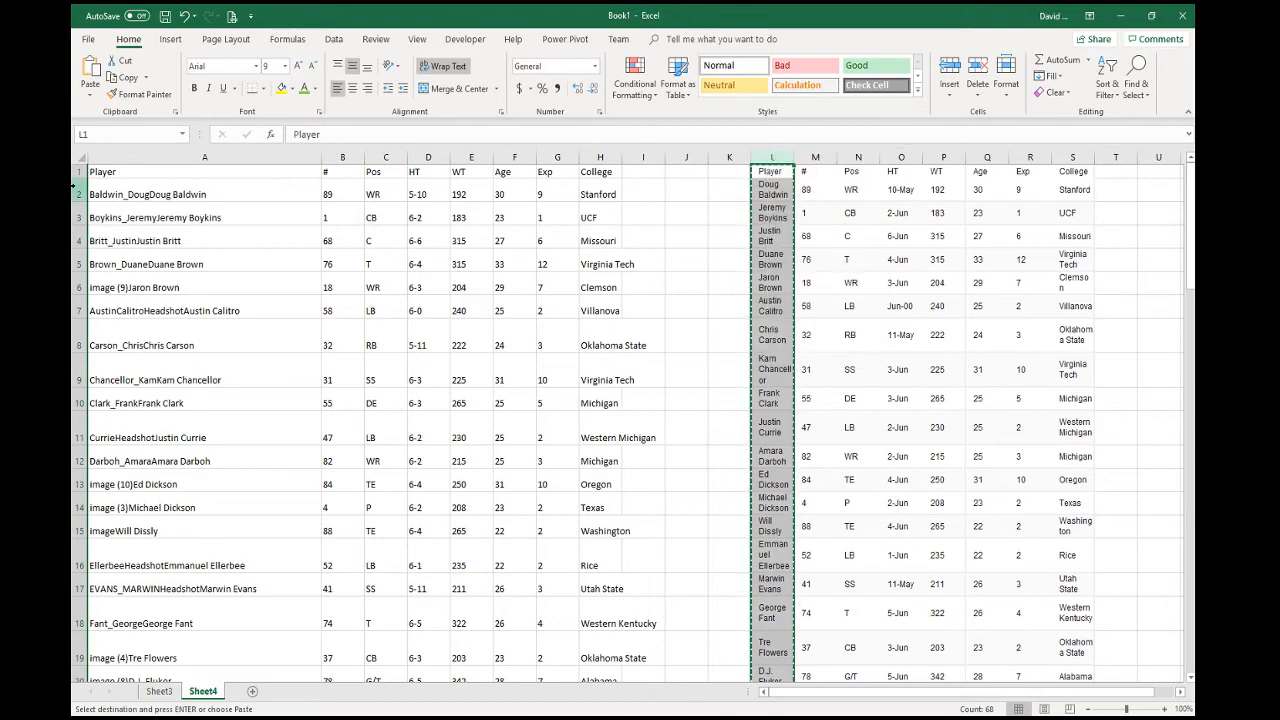
left_click(198, 158)
right_click(198, 158)
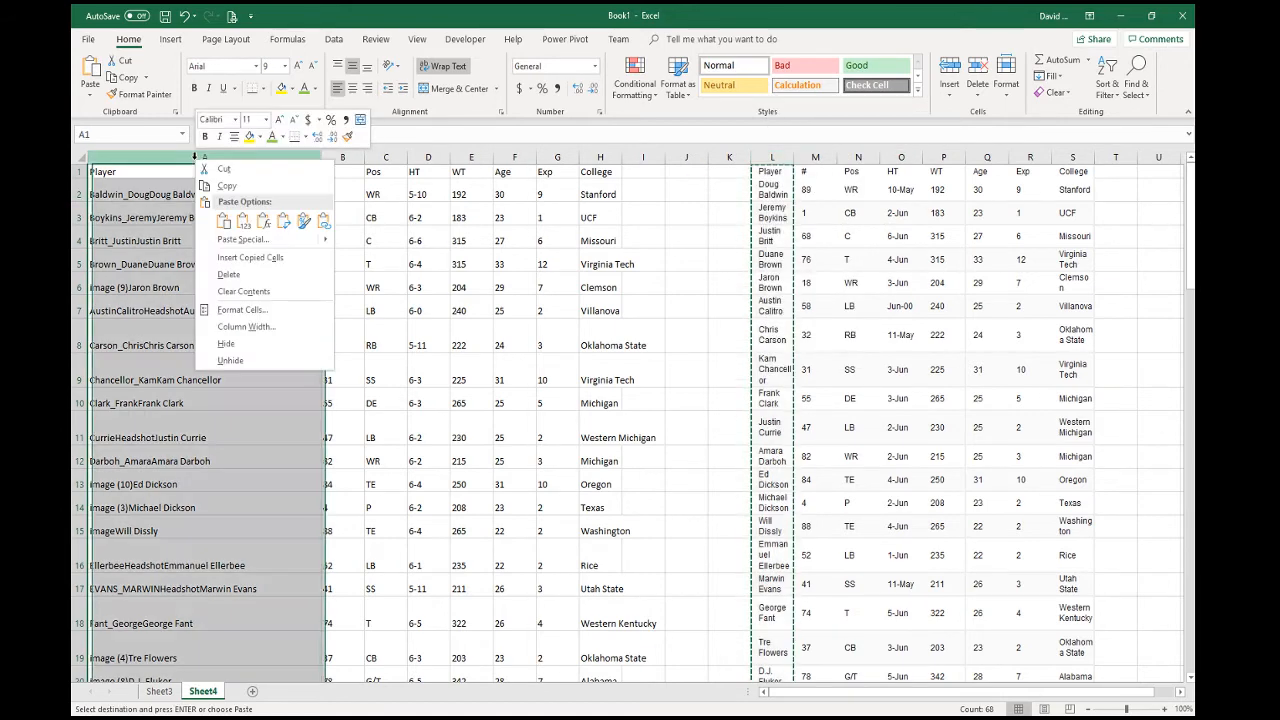
left_click(241, 224)
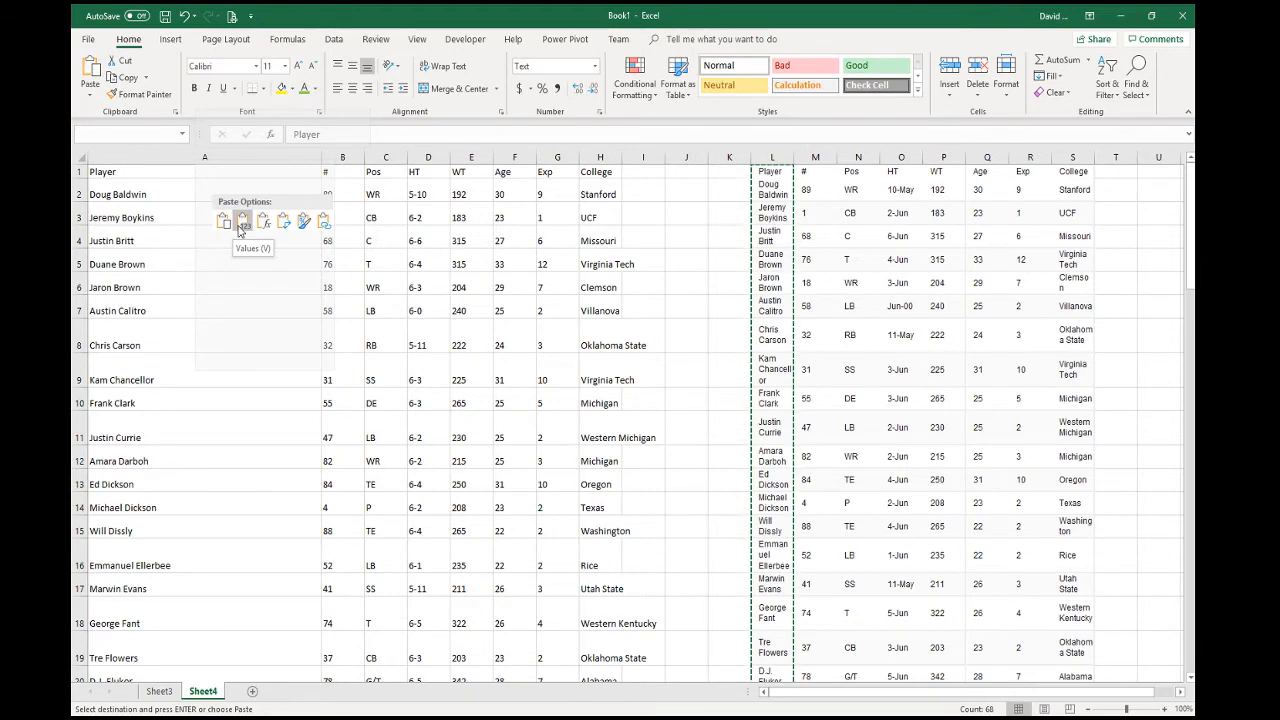
left_click(420, 565)
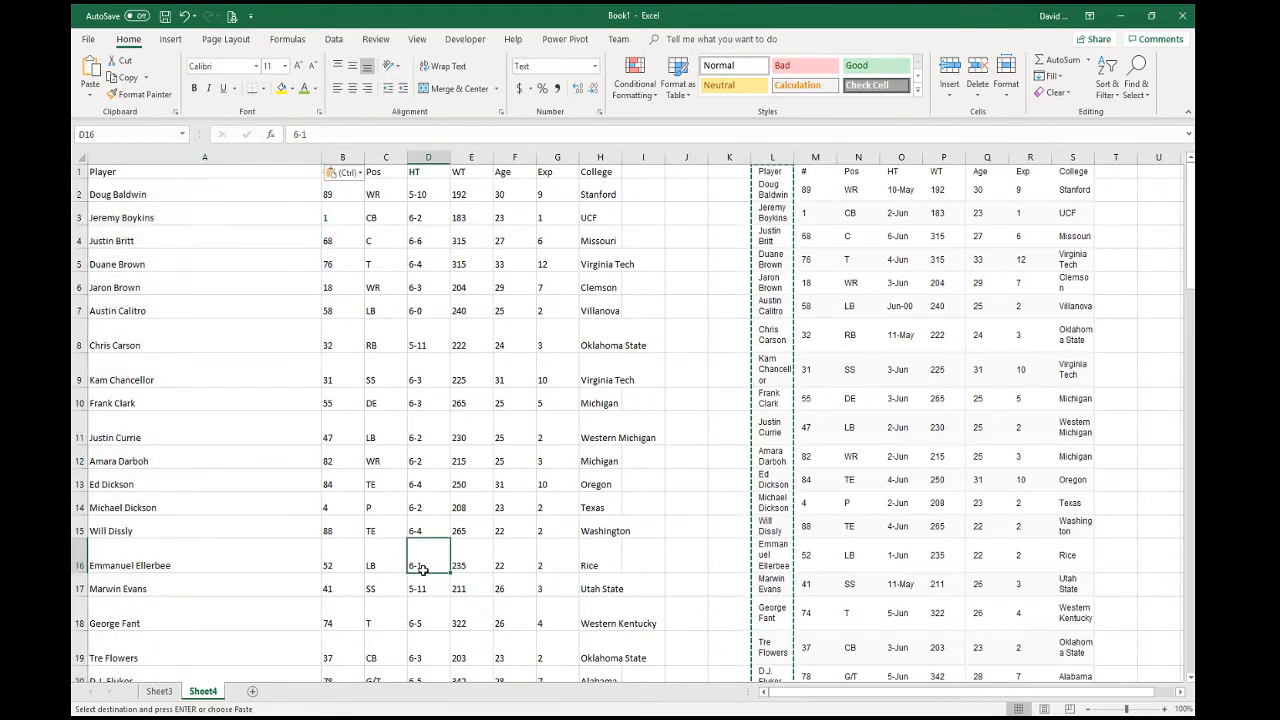
double_click(318, 158)
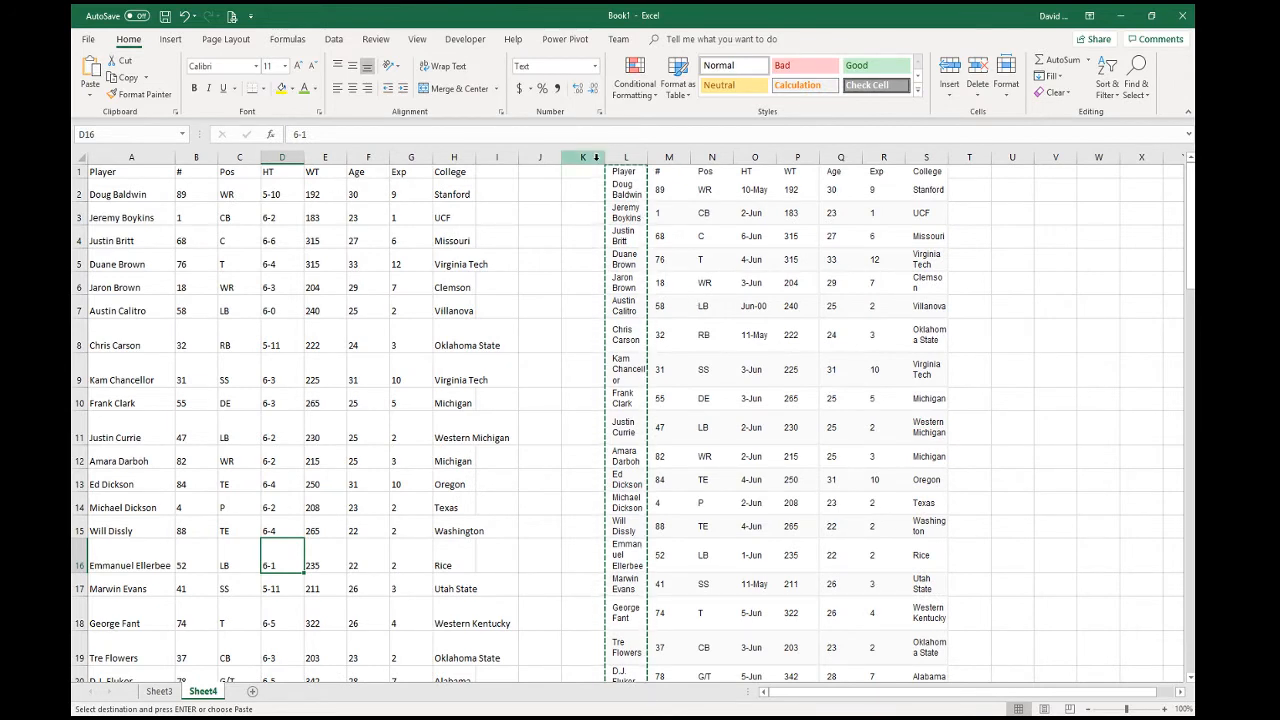
- Delete columns K through V, which hold the second roster copy
left_click_drag(588, 157, 1014, 154)
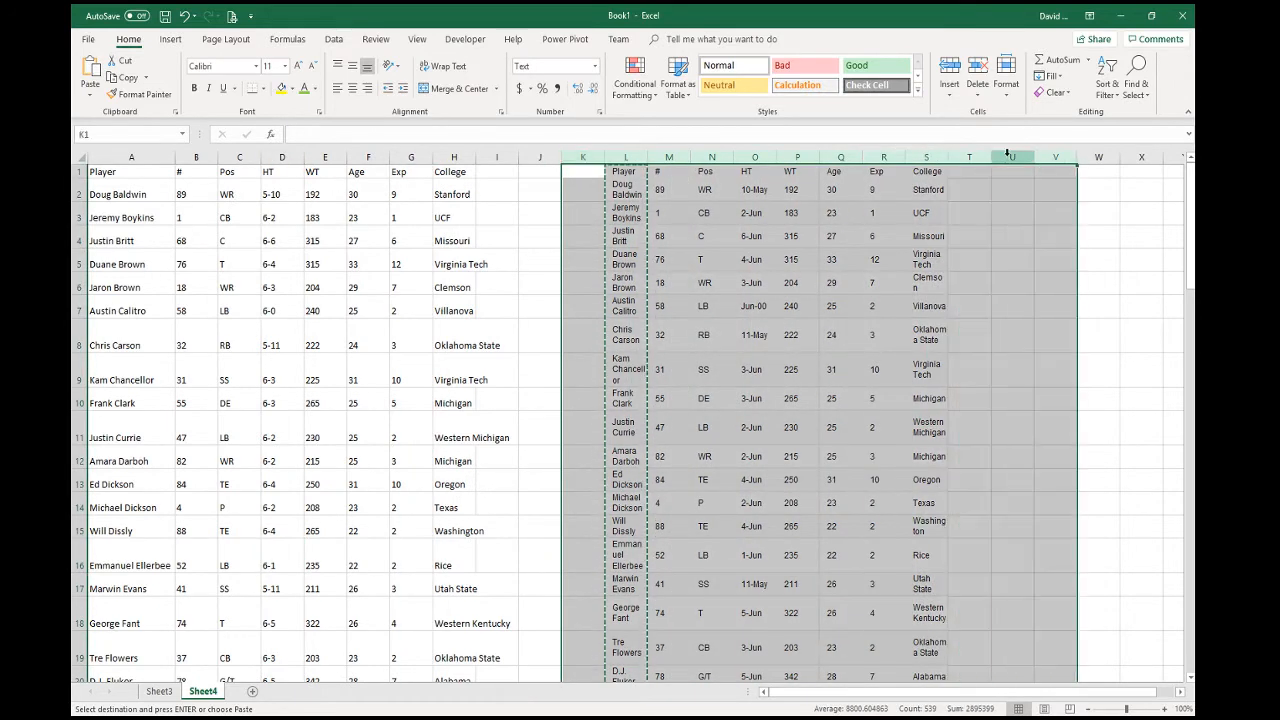
right_click(1014, 154)
left_click(1041, 271)
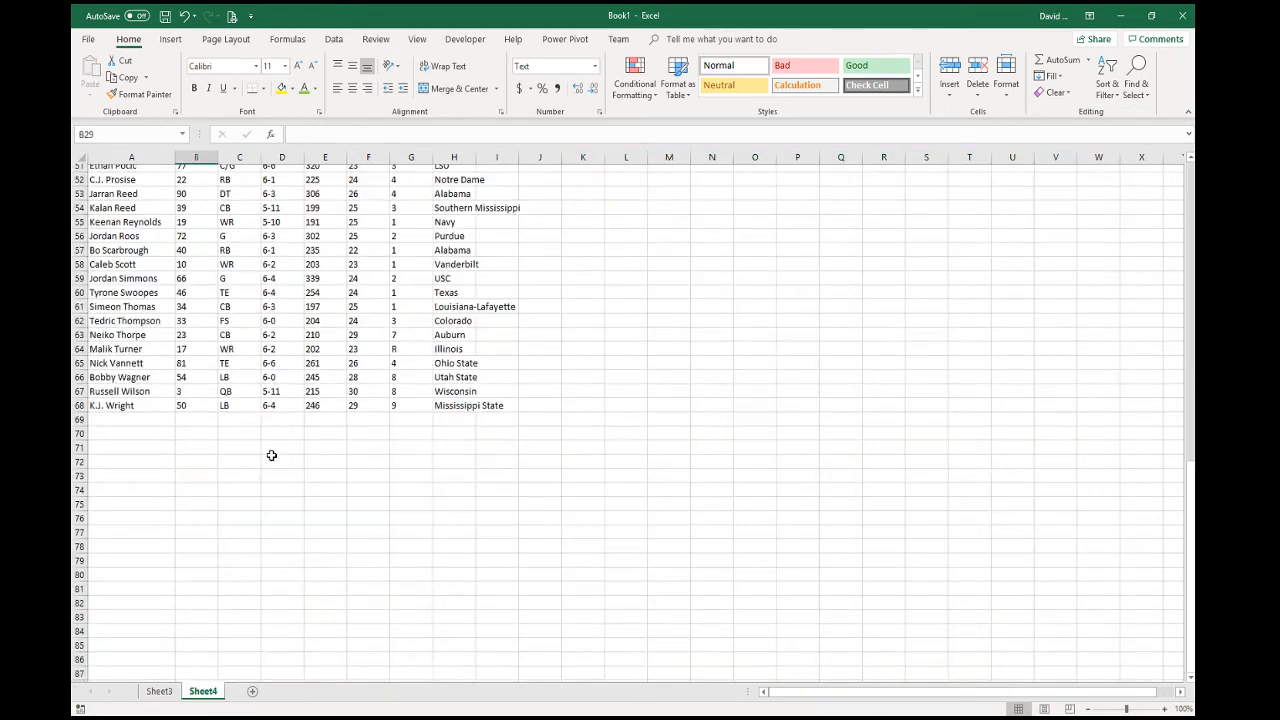
- Autofit the College column to the full college names
scroll(271, 451, "up", 5)
scroll(271, 454, "up", 6)
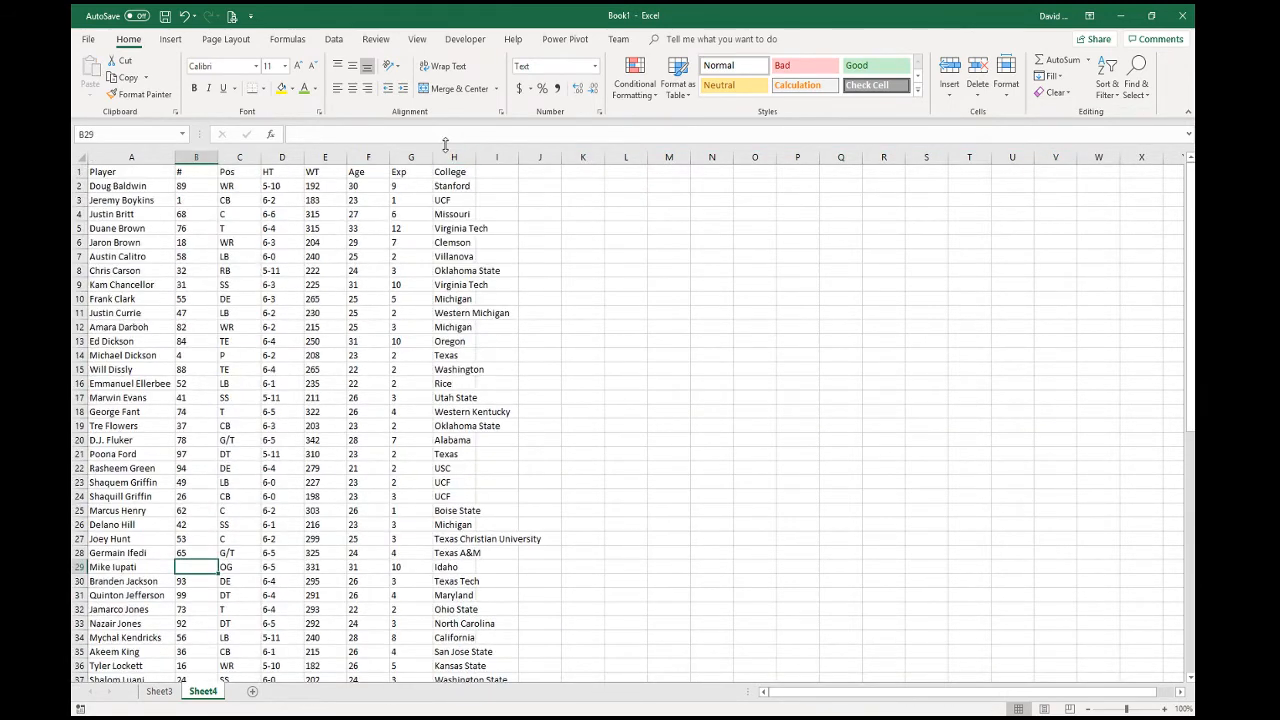
double_click(475, 157)
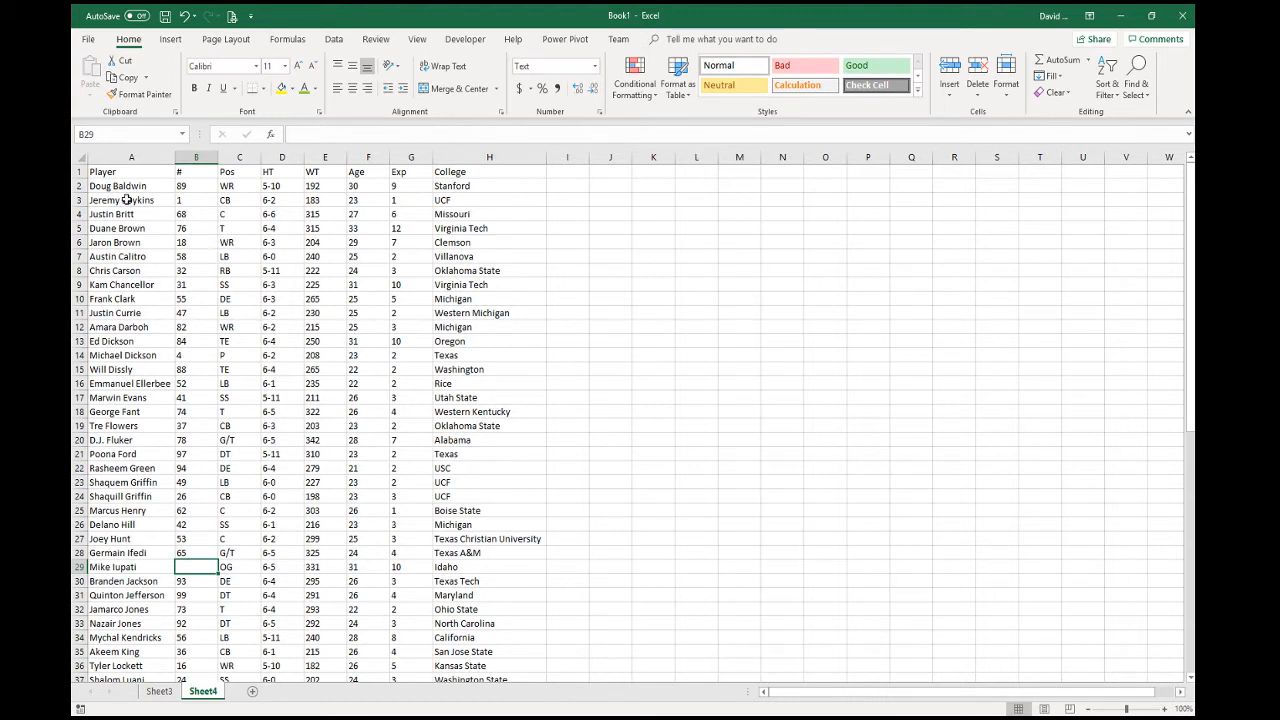
- Turn on filtering for the roster's header row 1
left_click(78, 171)
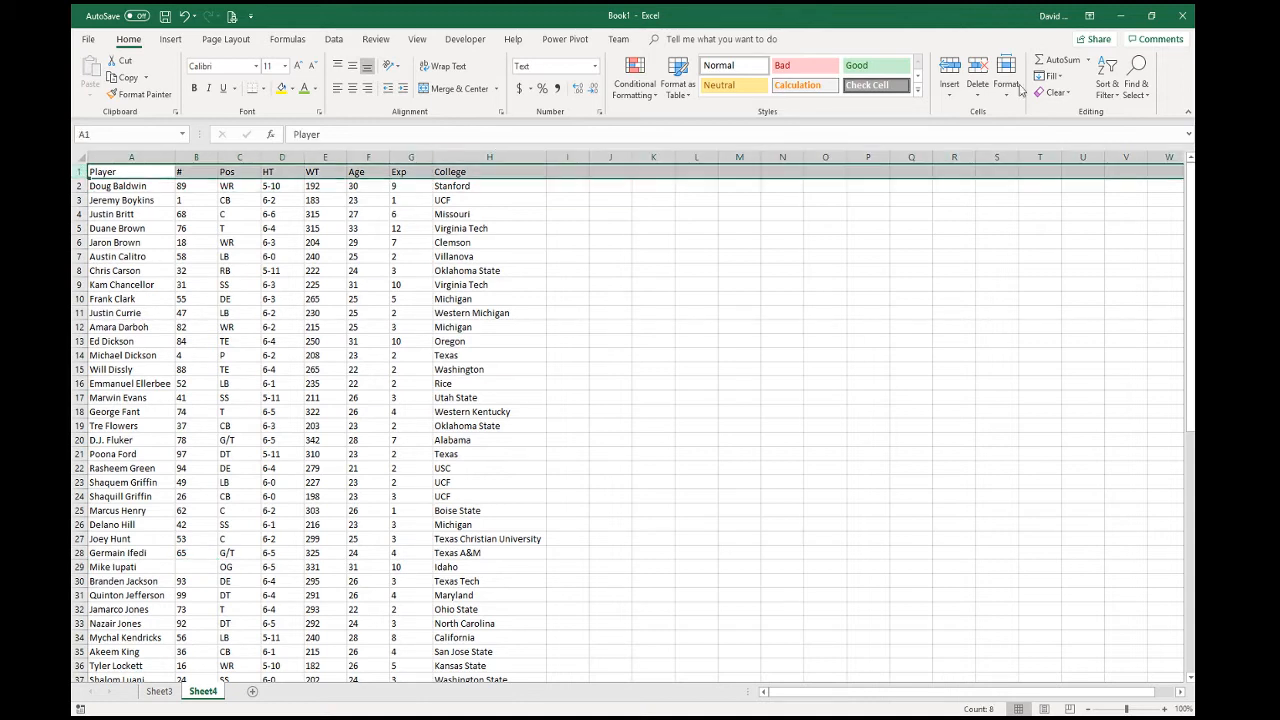
left_click(1107, 86)
left_click(1107, 166)
left_click(825, 327)
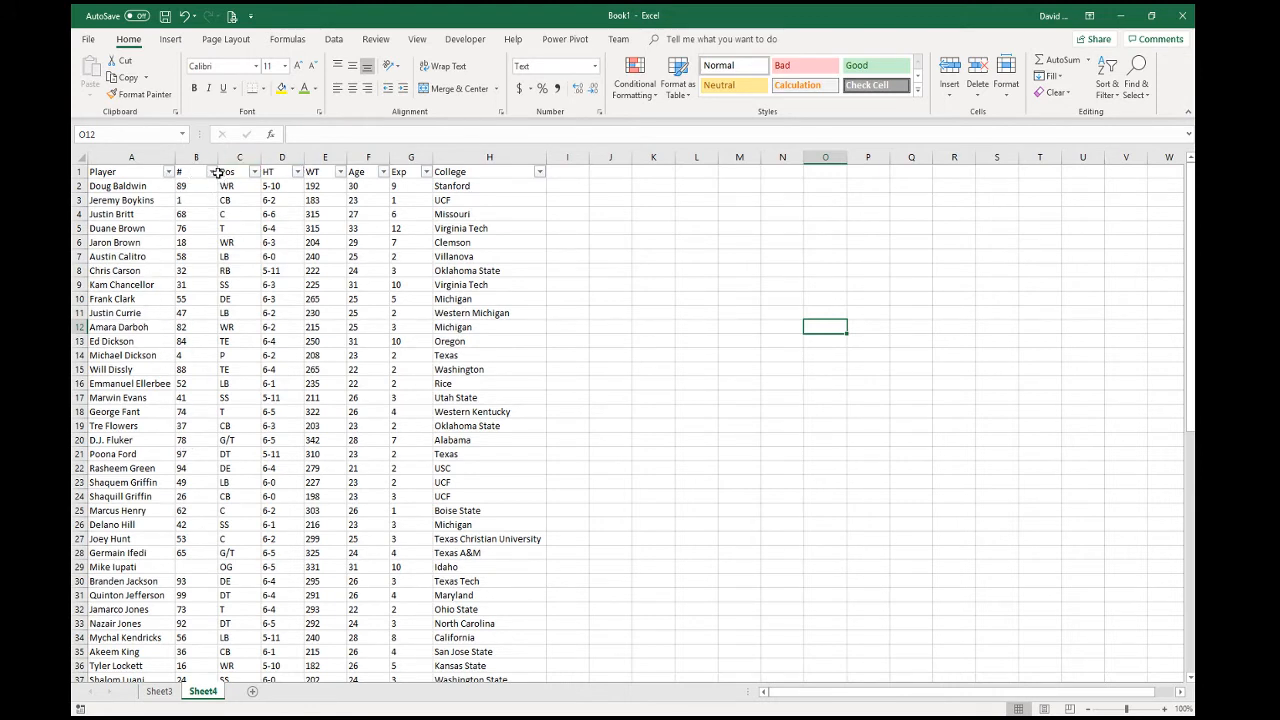
- Sort the roster A to Z by the # column and check the order of the jersey numbers
left_click(211, 171)
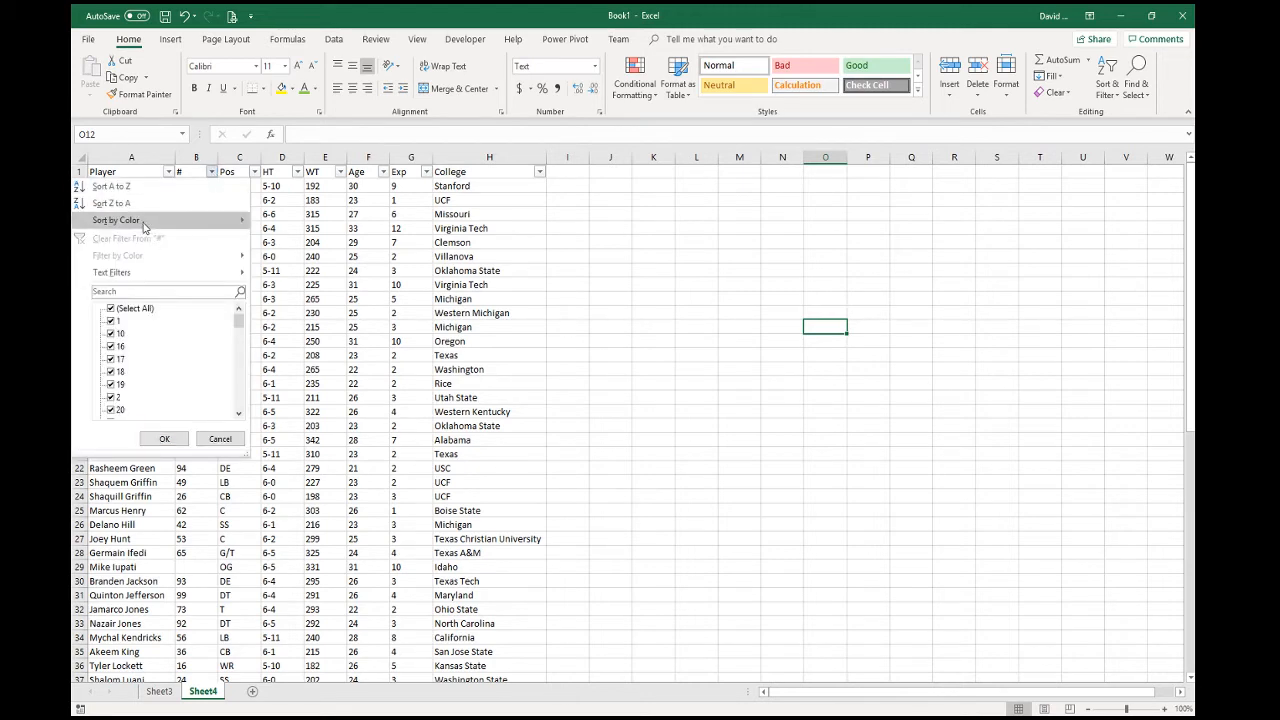
left_click(128, 187)
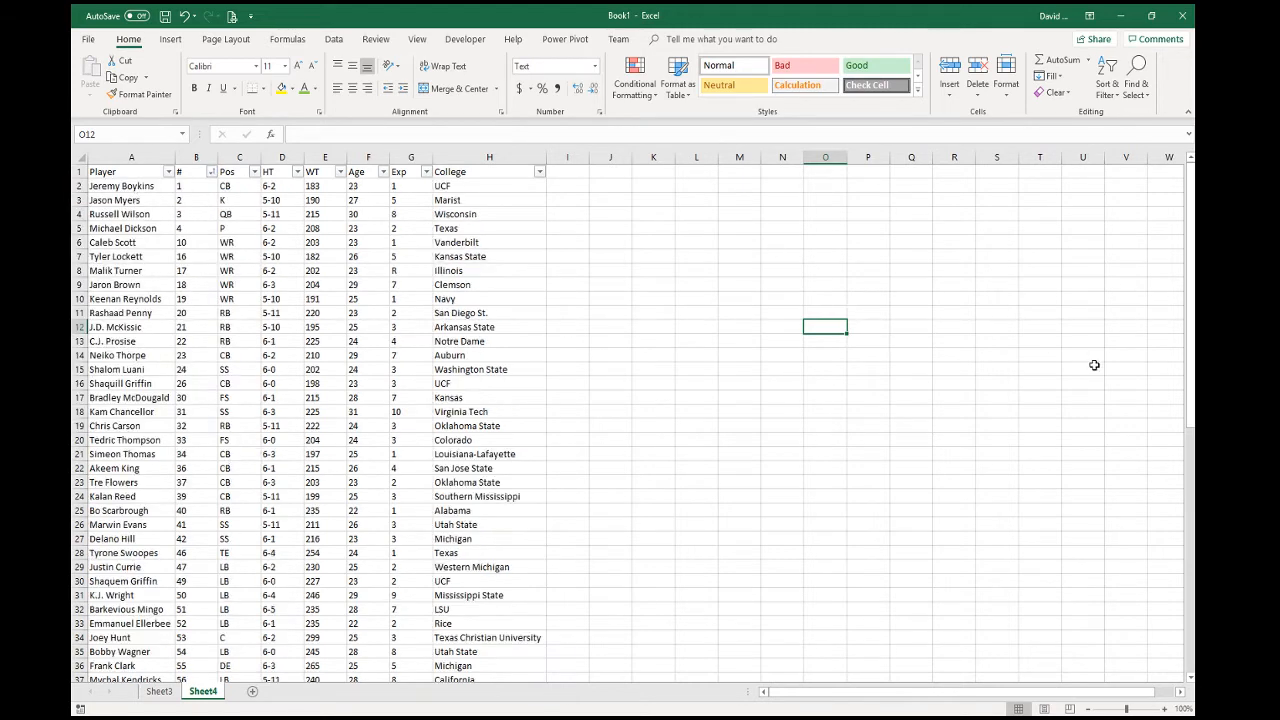
left_click(203, 304)
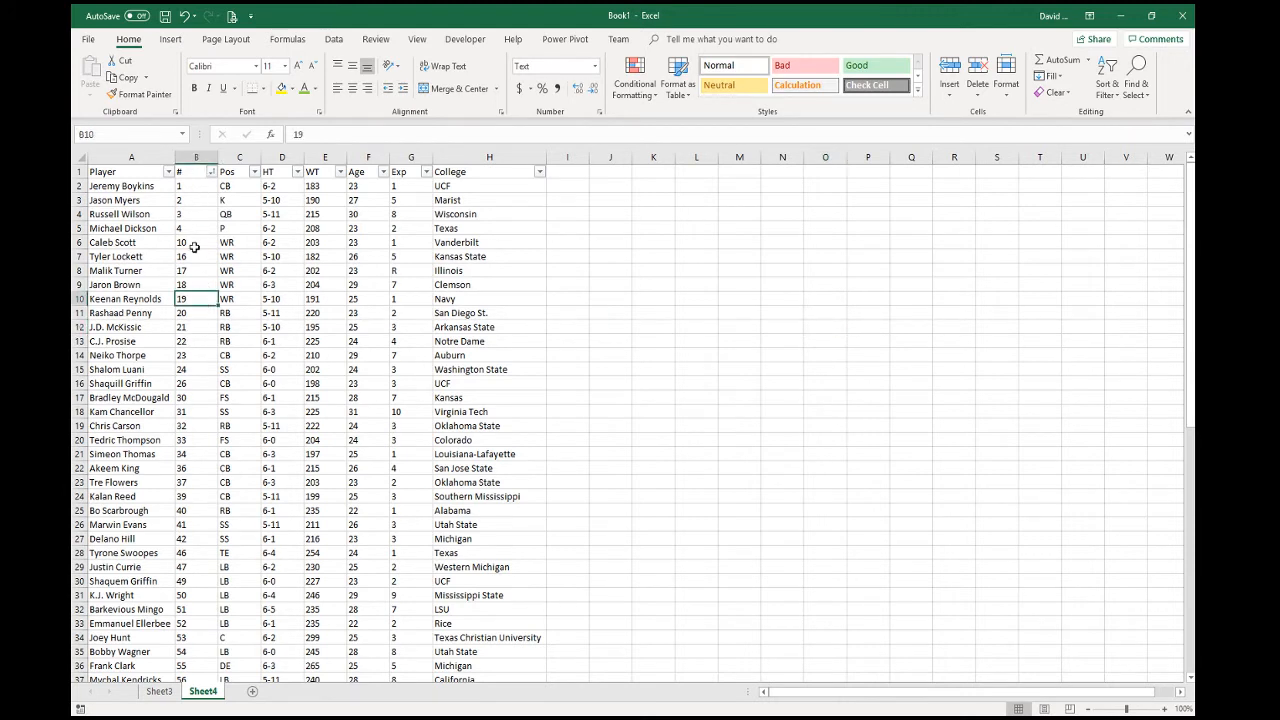
left_click(195, 266)
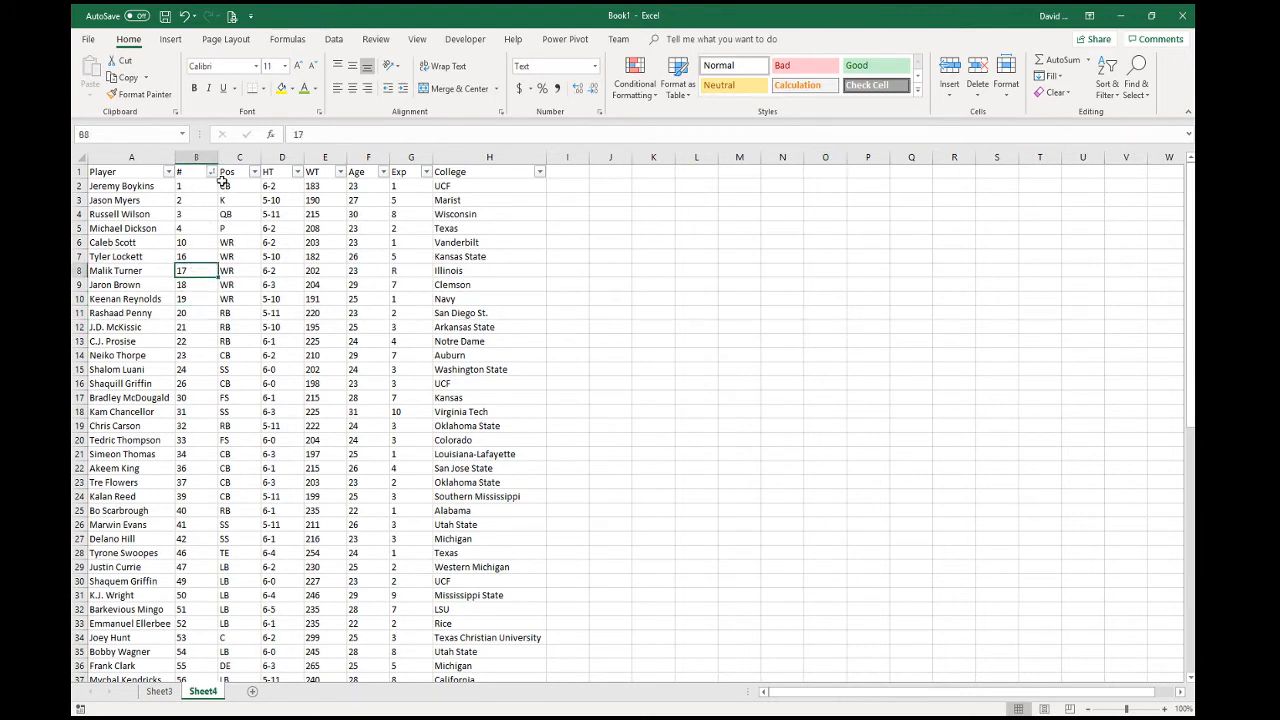
- Sort the roster A to Z by the Player column
left_click(168, 172)
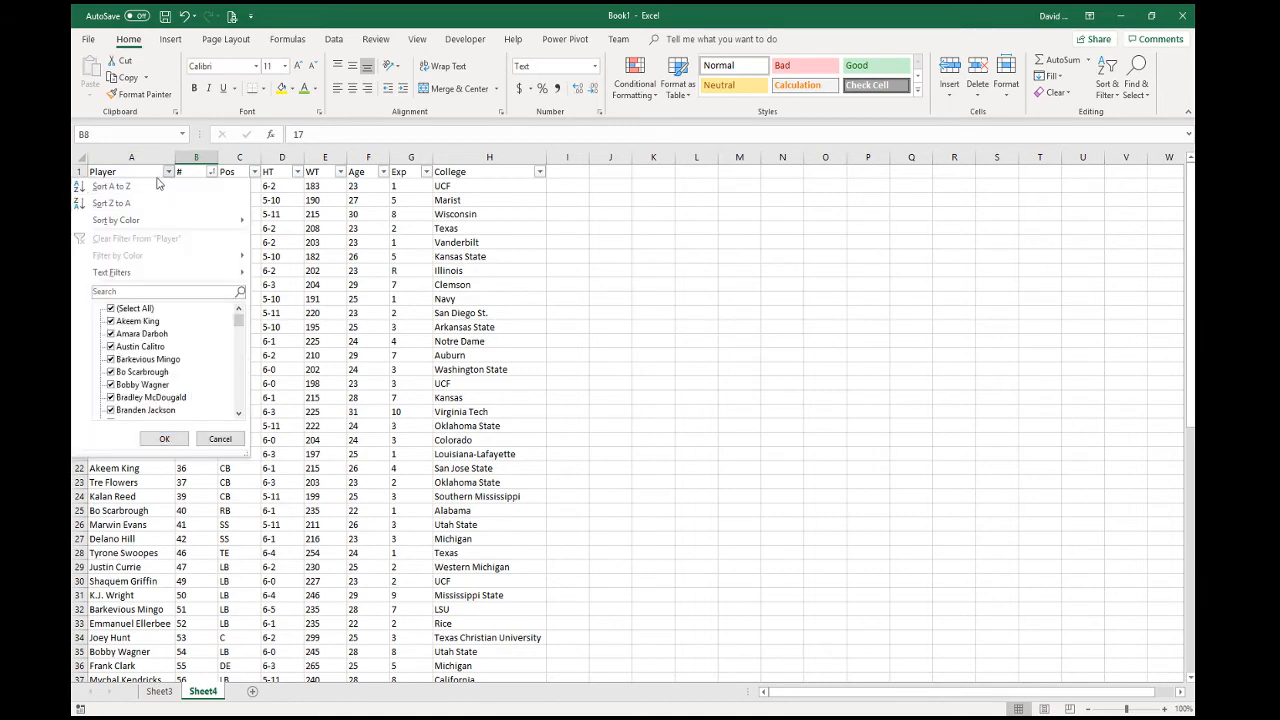
left_click(150, 186)
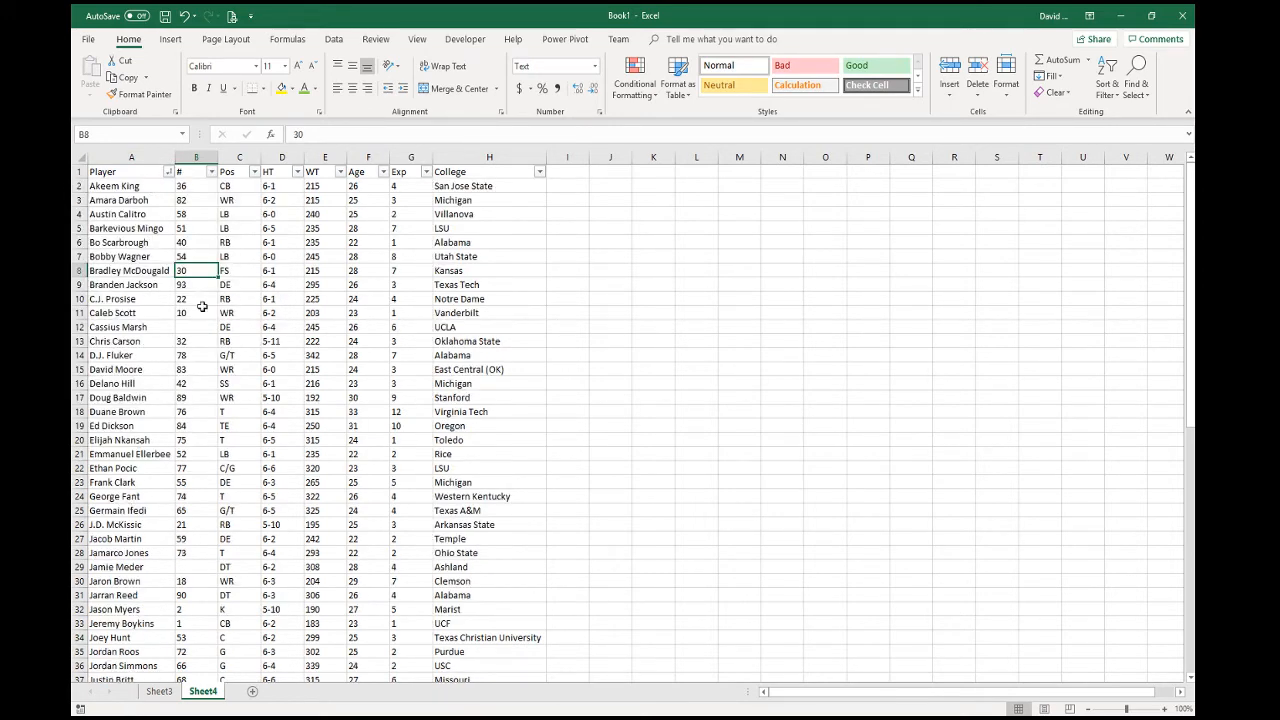
- Examine the text filter options available for the WT column without applying any filter
left_click(340, 172)
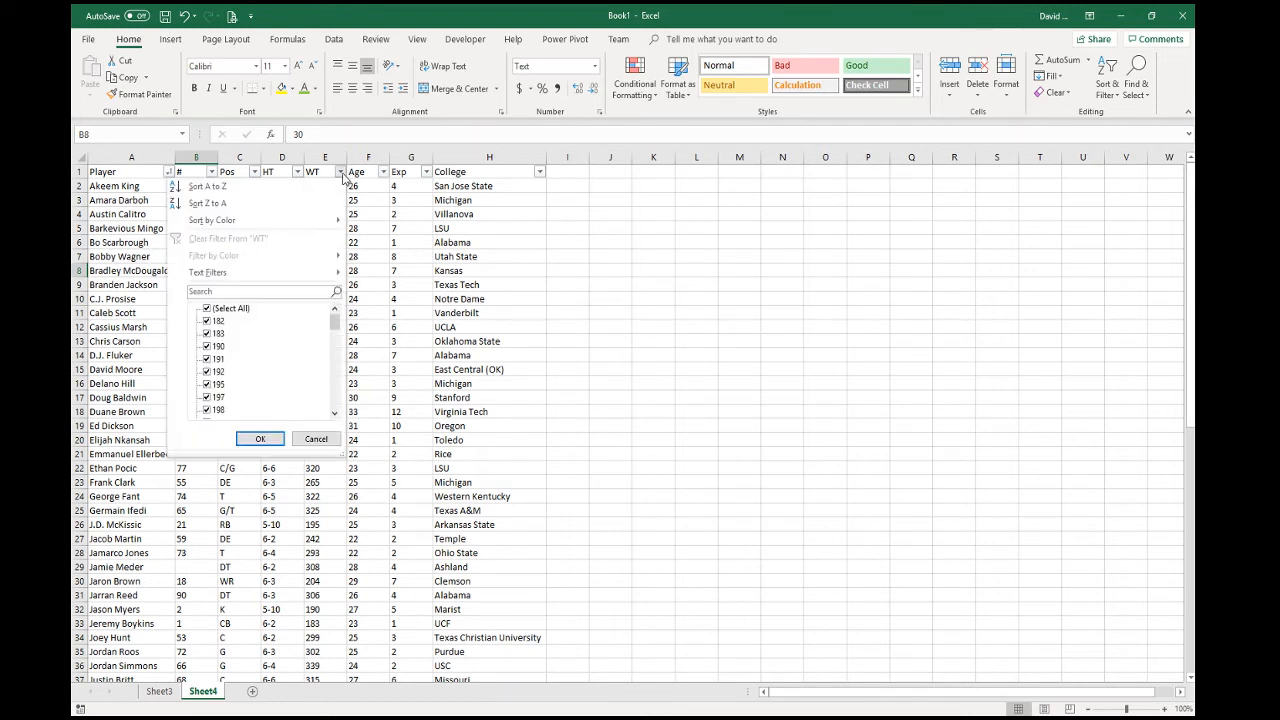
left_click(230, 292)
mouse_move(260, 272)
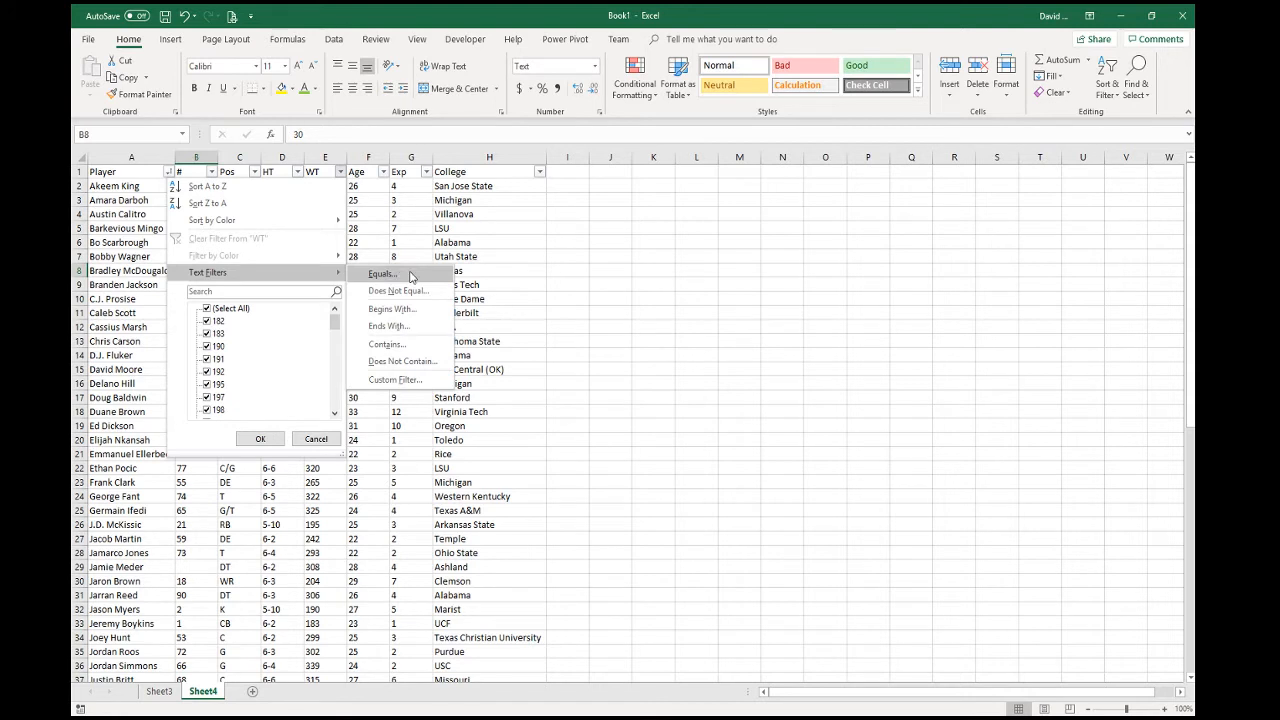
left_click(597, 277)
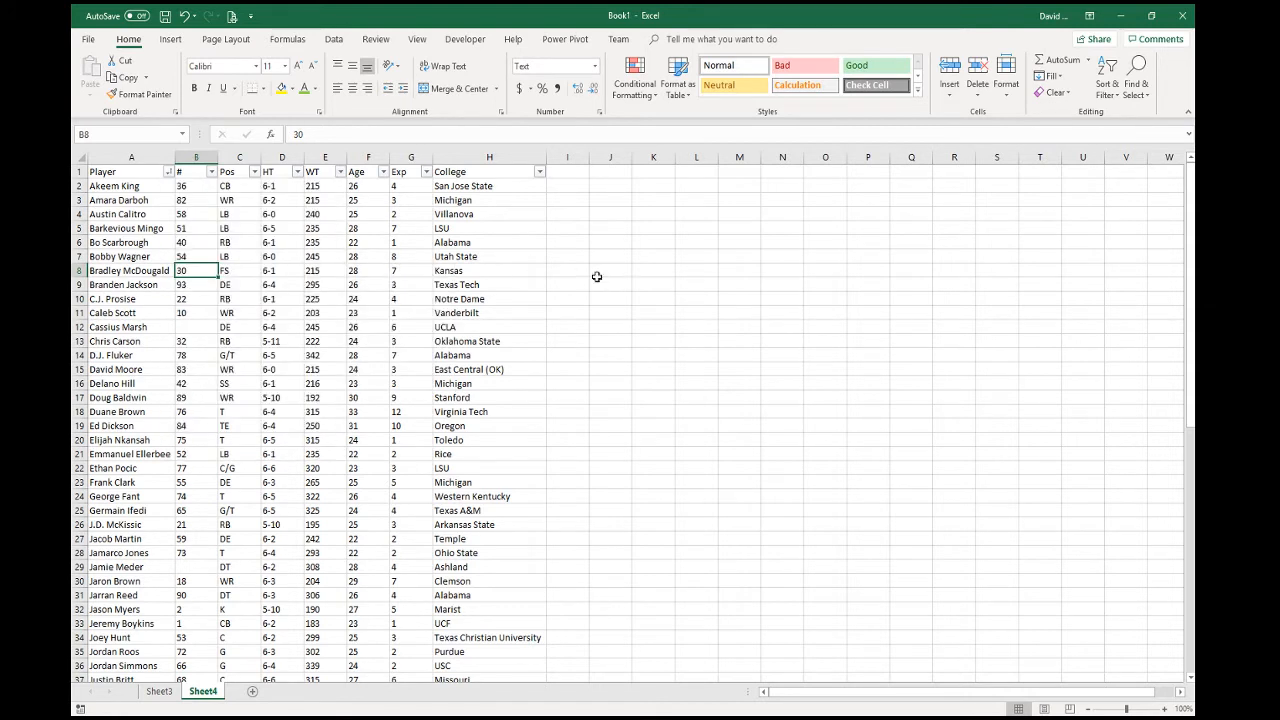
- Check the WT column's values and the text-based filter choices offered for them
left_click(325, 228)
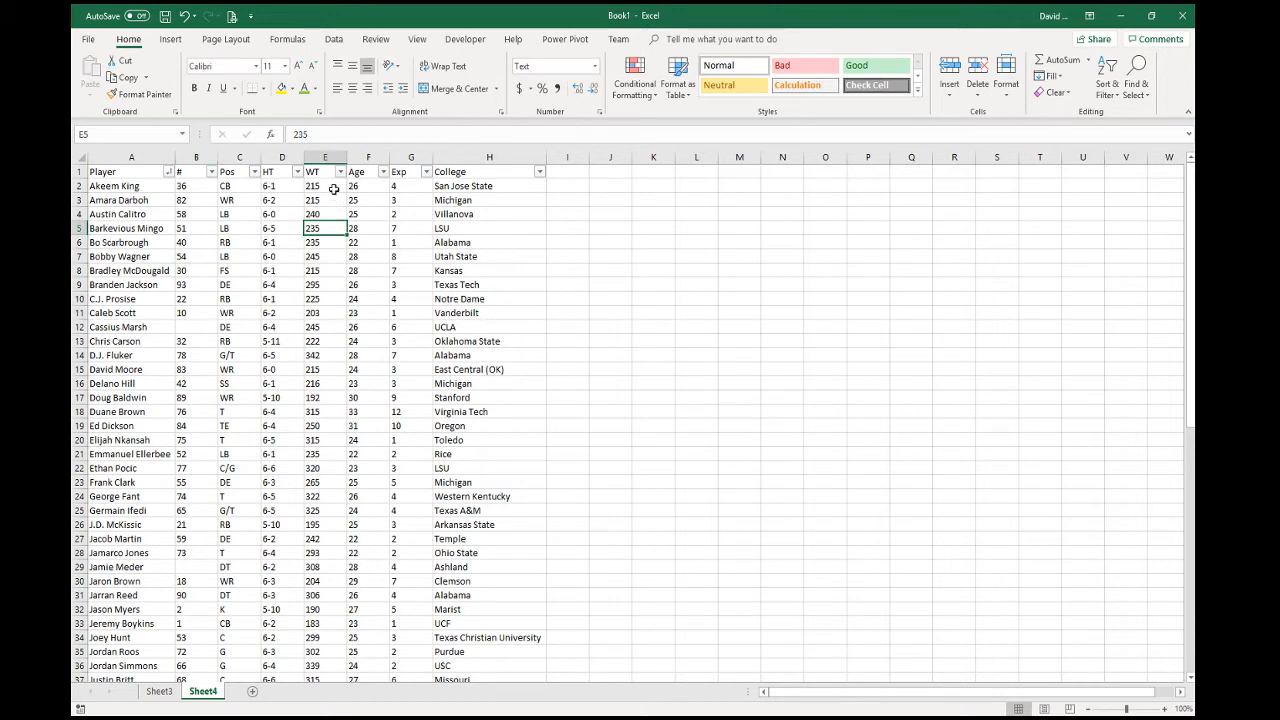
left_click(325, 157)
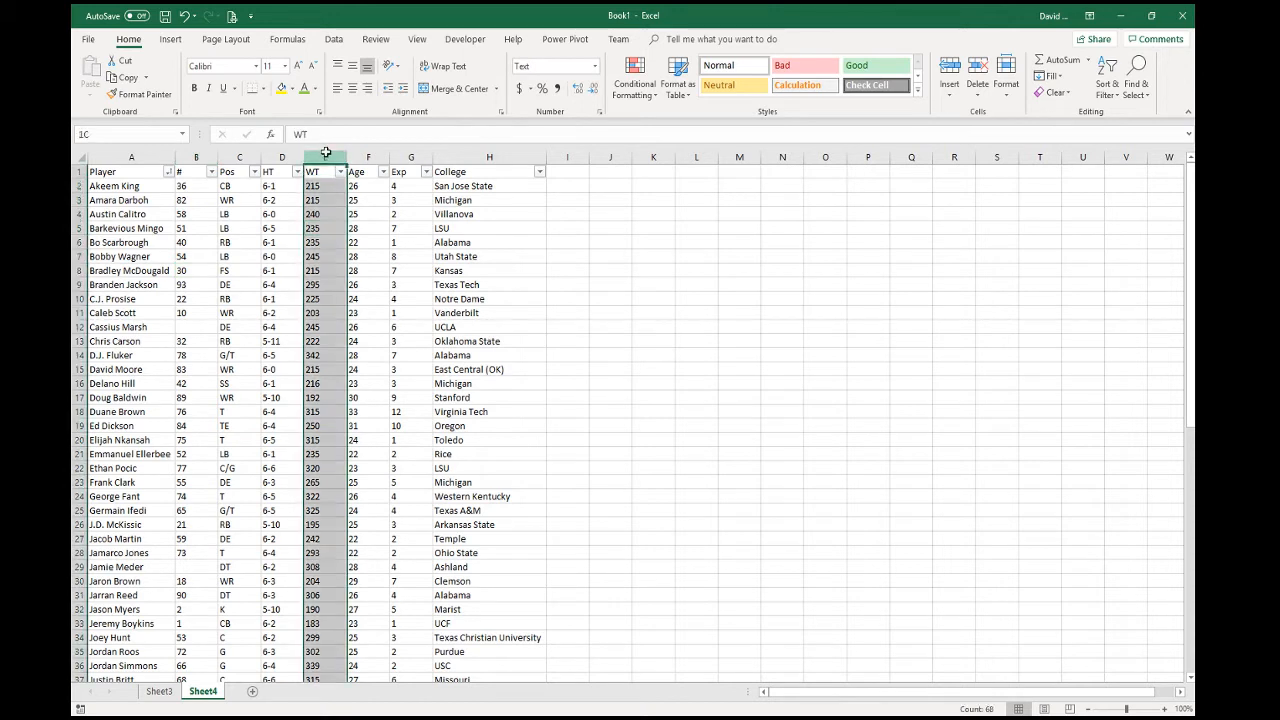
left_click(324, 240)
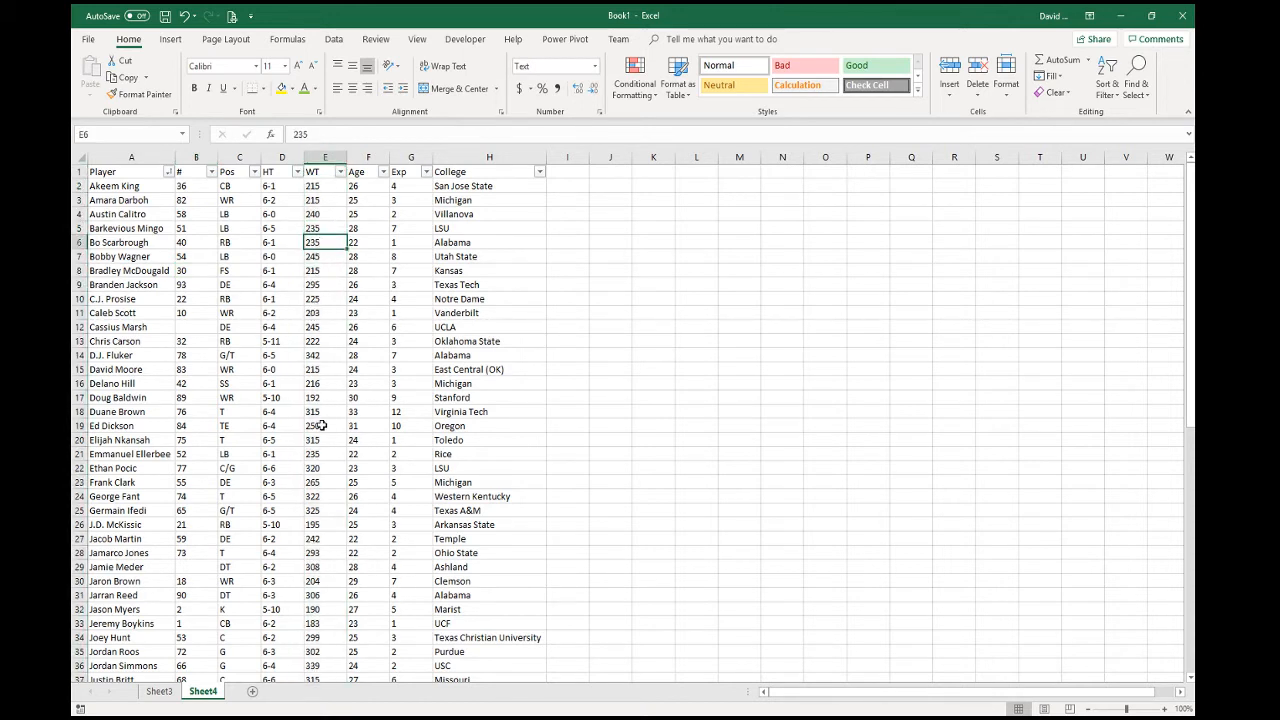
left_click(340, 172)
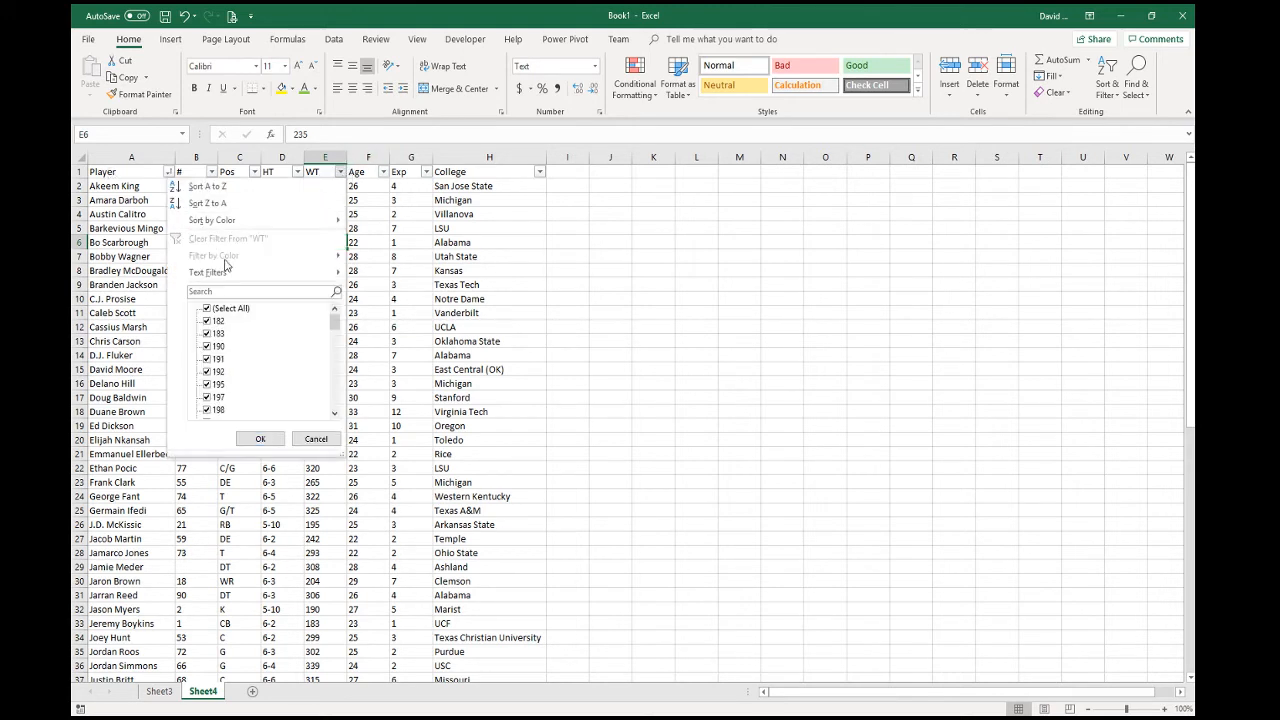
mouse_move(226, 272)
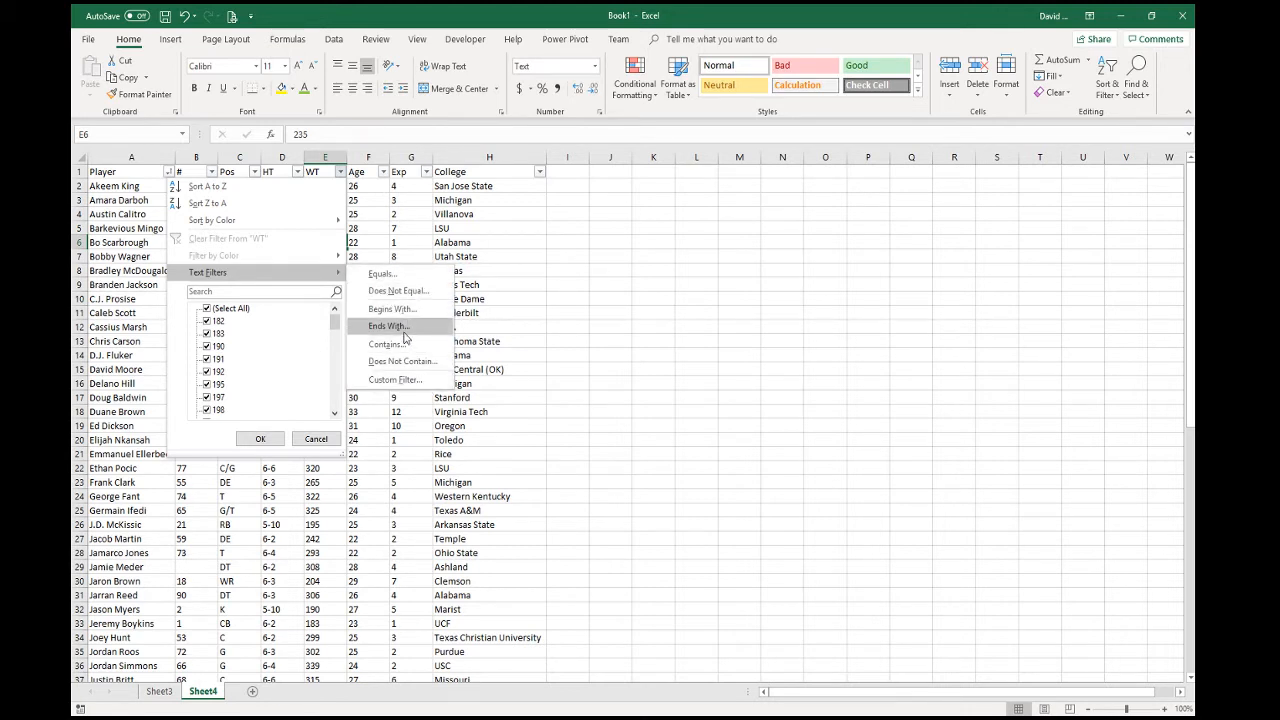
left_click(318, 438)
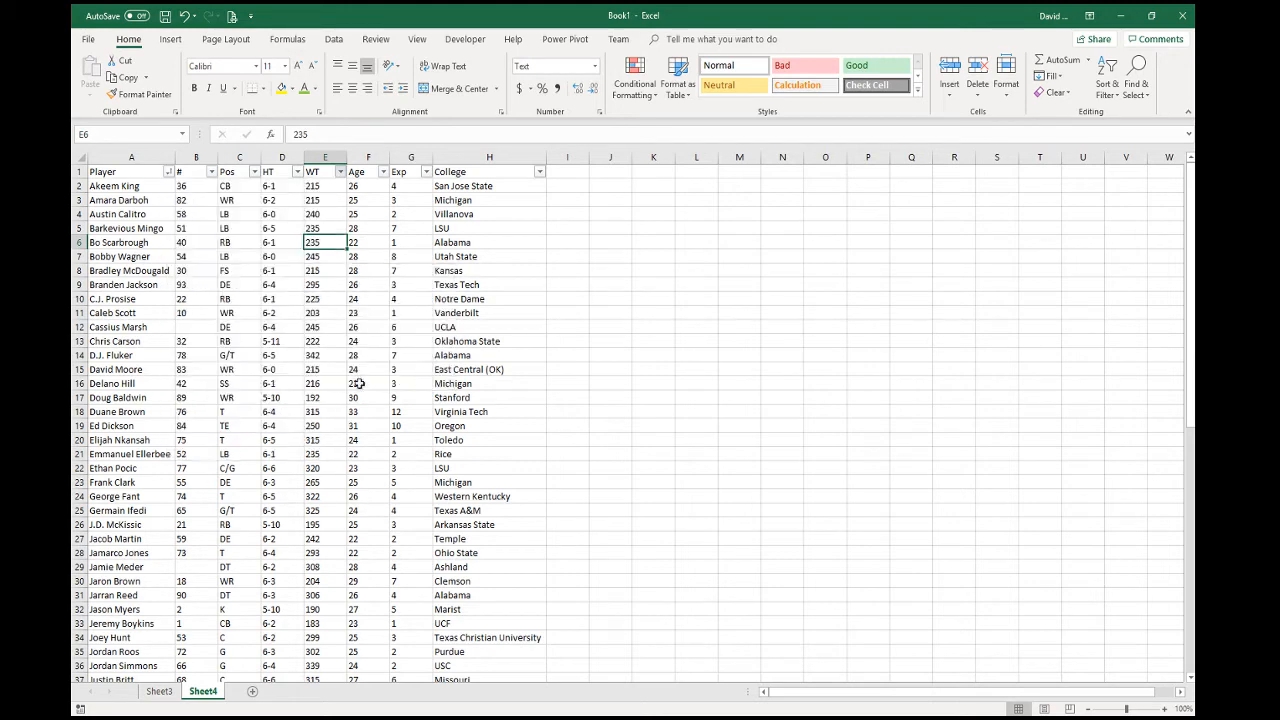
- Sort the roster Z to A by the WT column and check the order of the weights
left_click(340, 172)
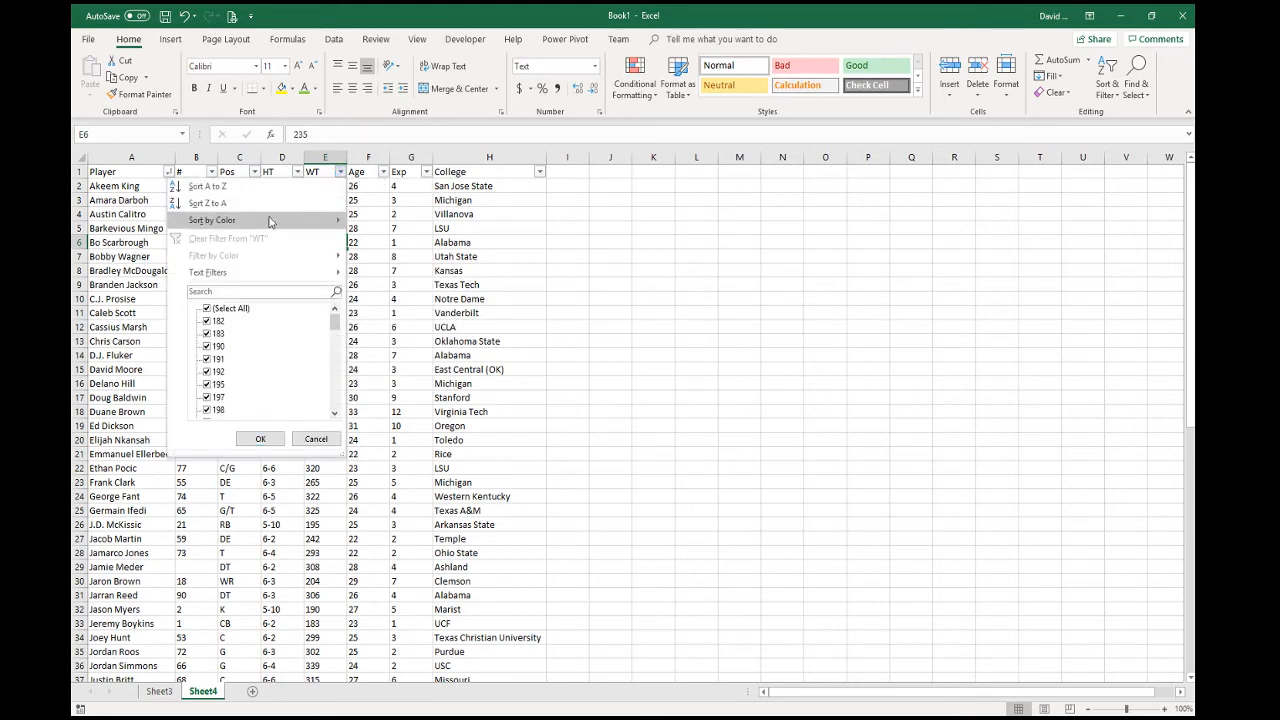
left_click(269, 205)
scroll(481, 584, "down", 15)
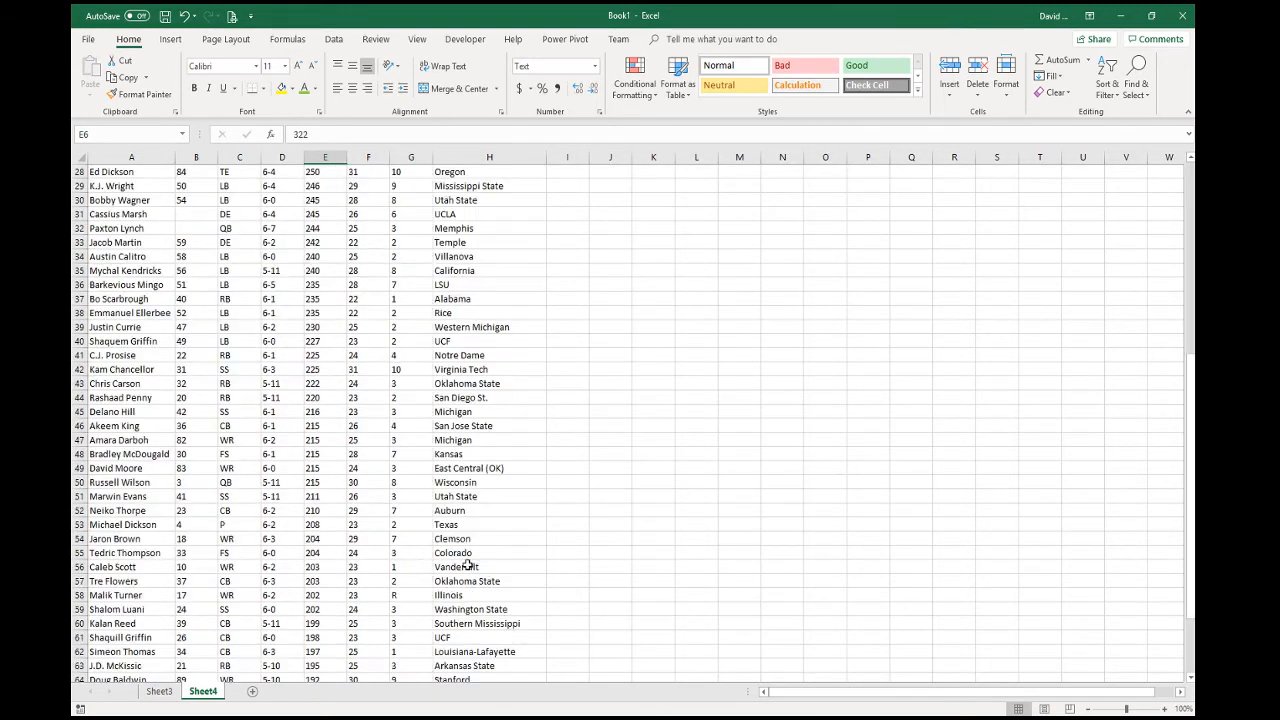
scroll(353, 503, "up", 15)
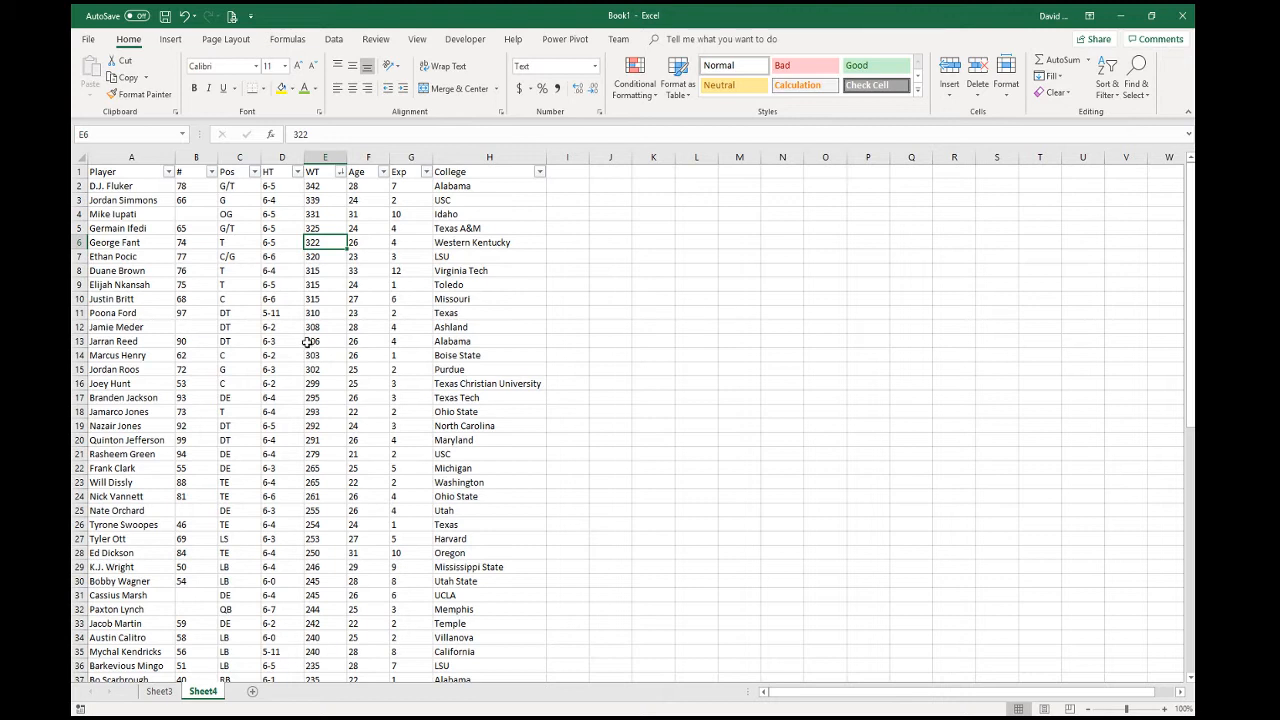
left_click(316, 188)
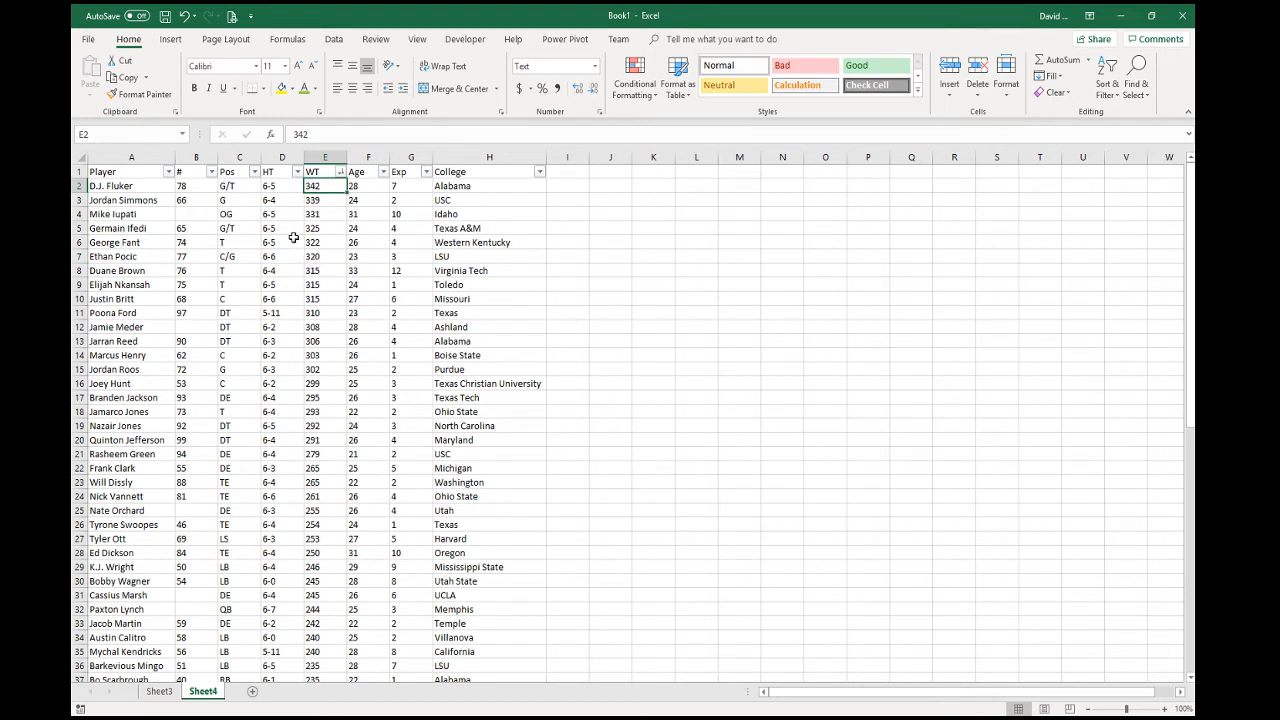
- Apply the Number format to the #, WT, Age and Exp columns together
left_click(325, 156)
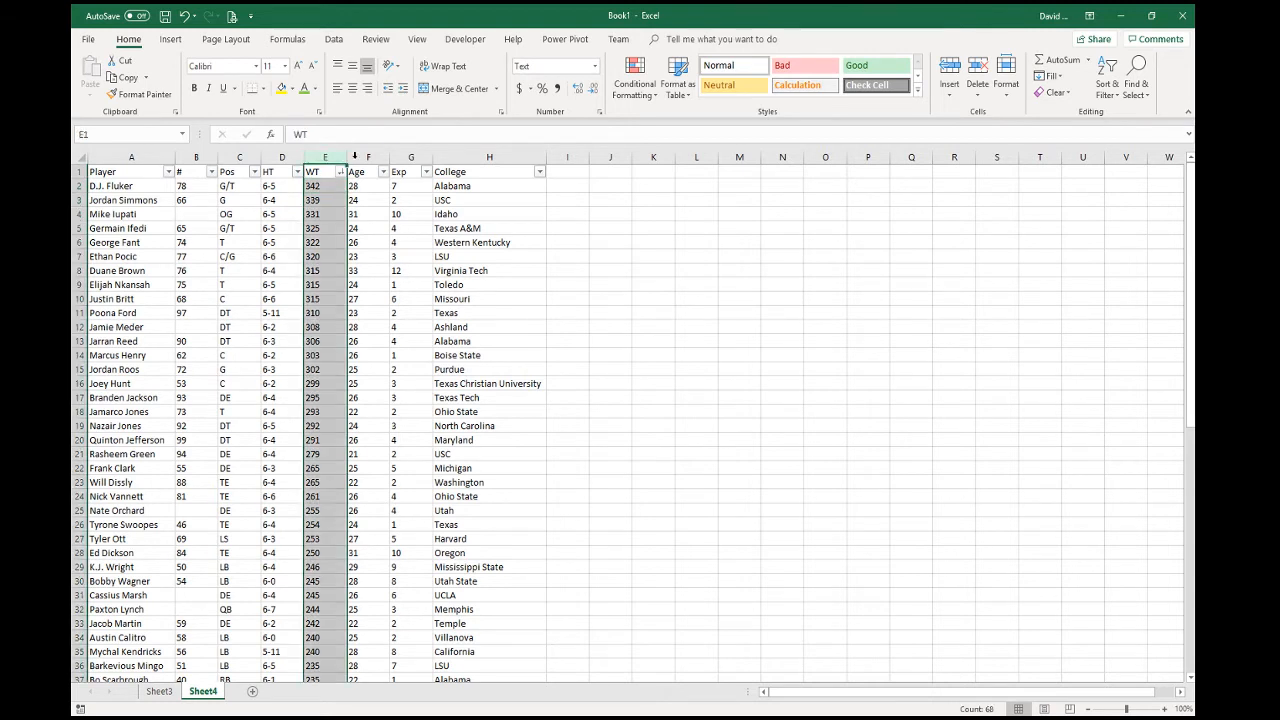
left_click(361, 159, "ctrl")
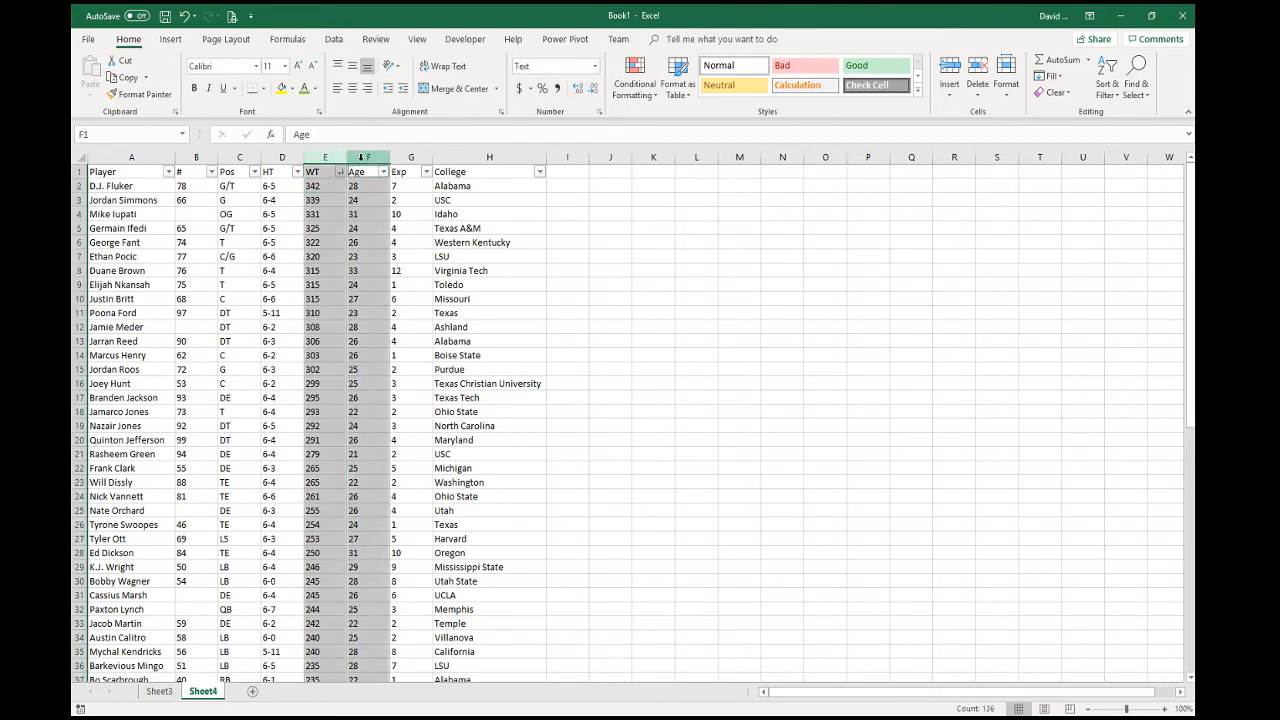
left_click(188, 157, "ctrl")
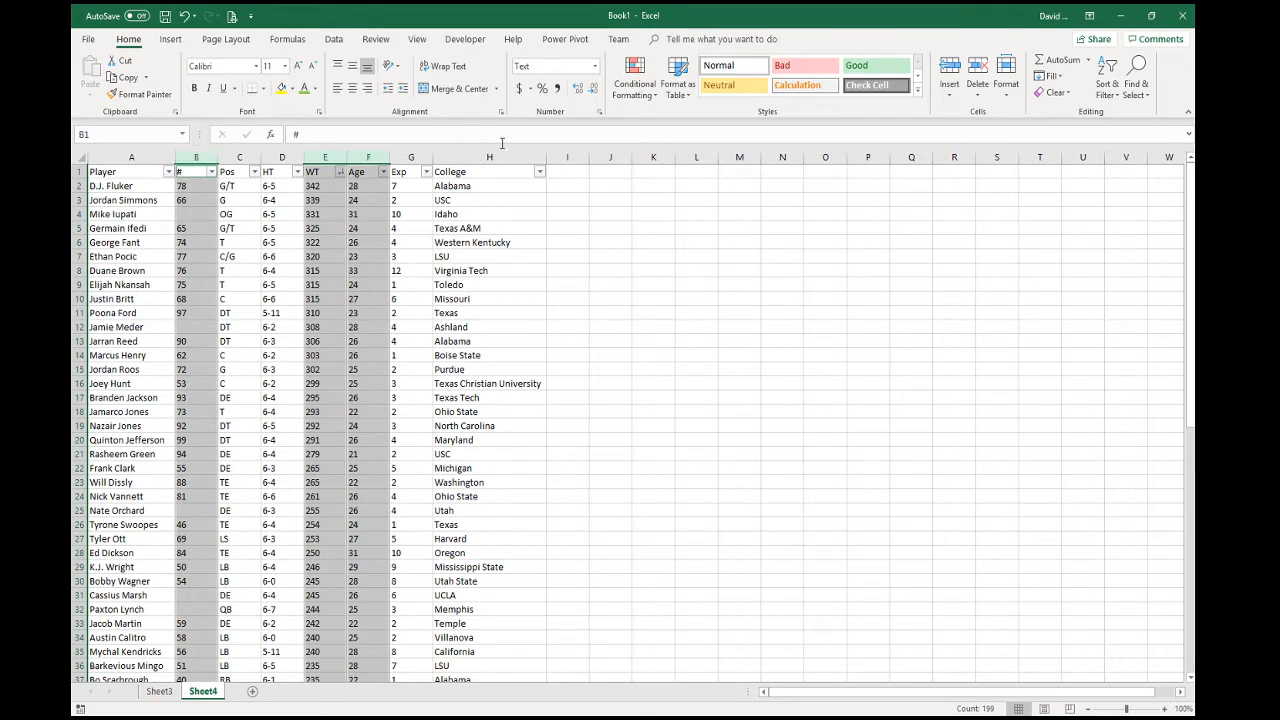
left_click(413, 158, "ctrl")
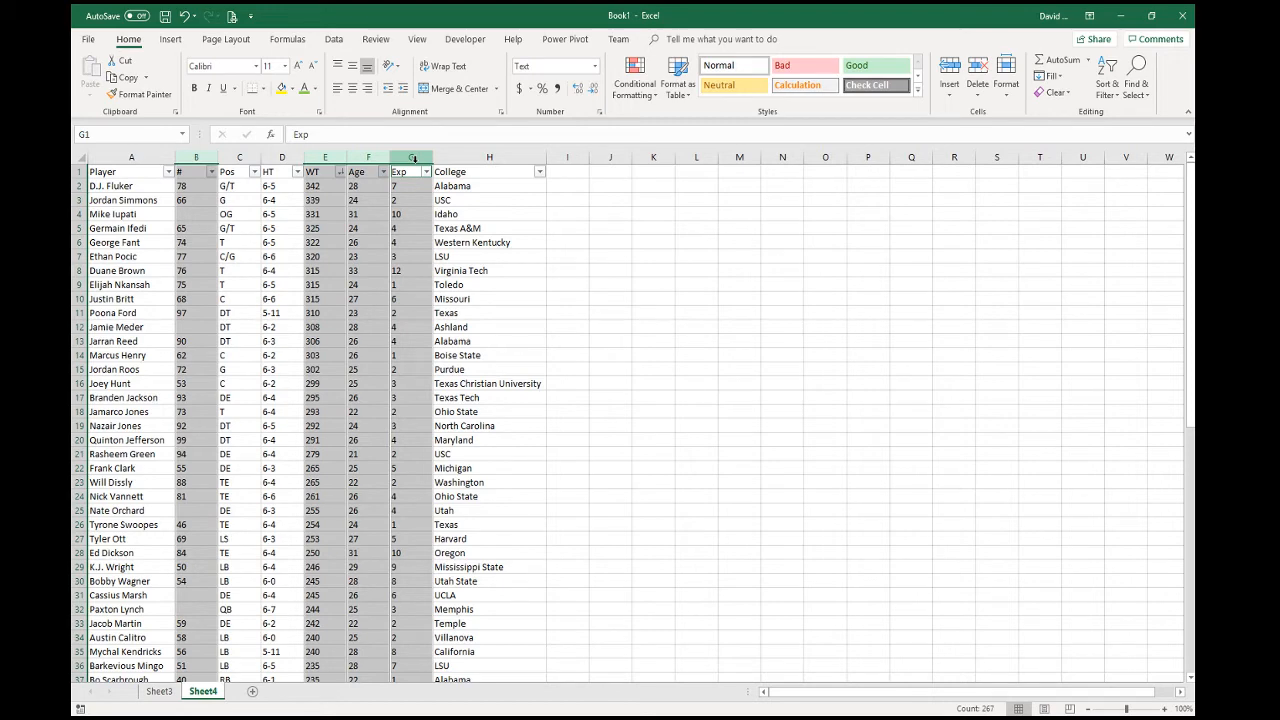
left_click(596, 68)
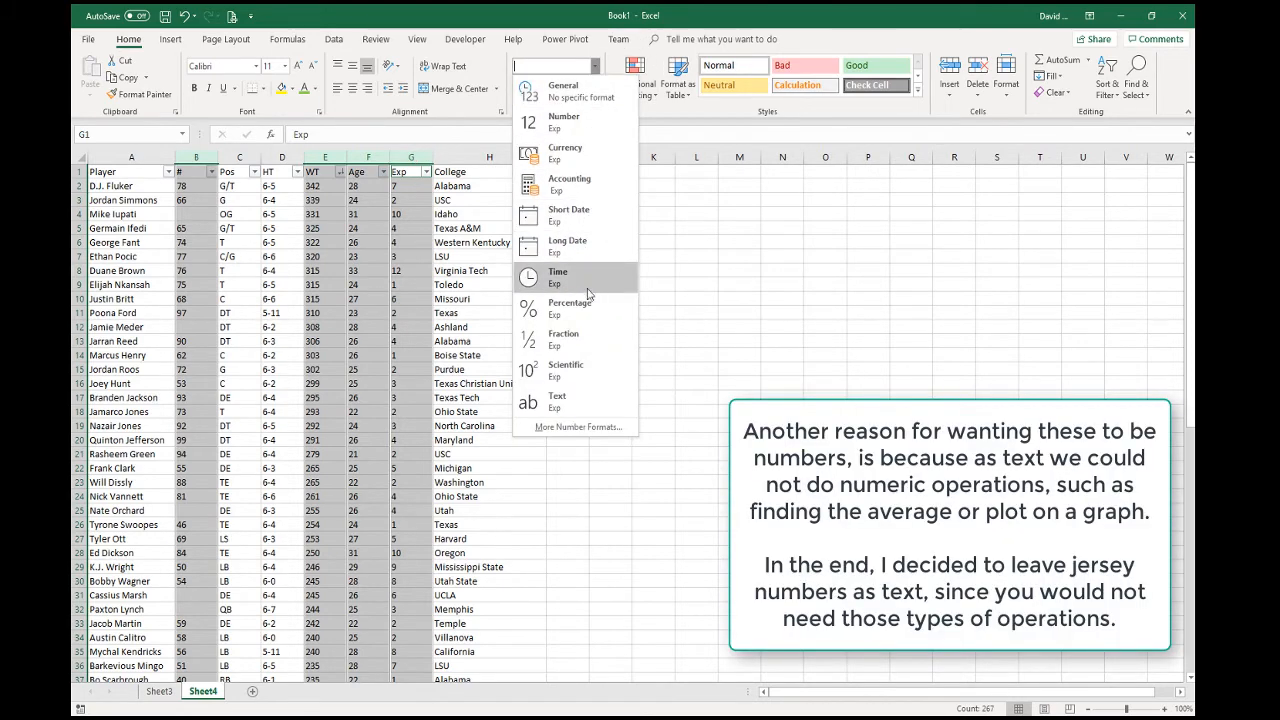
left_click(565, 122)
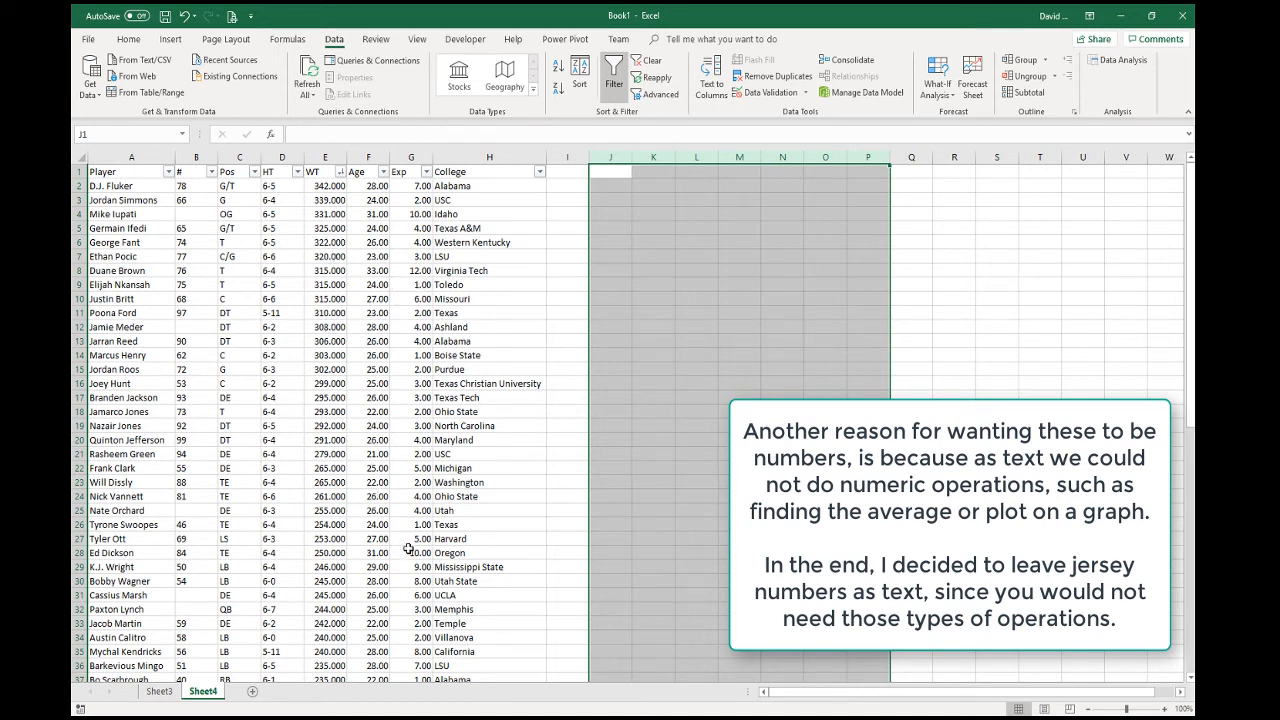
- Review the numeric WT, Age and Exp values down the roster, including the Exp value in cell G58
scroll(428, 602, "down", 7)
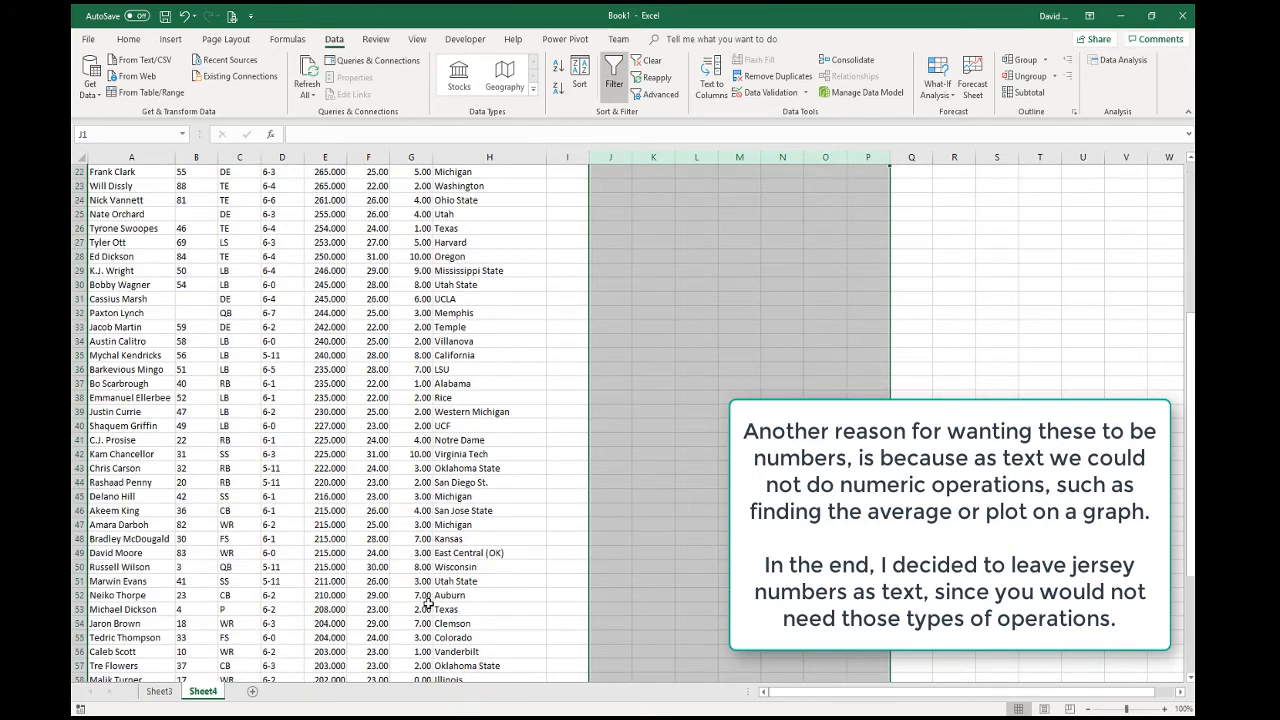
scroll(428, 602, "up", 7)
scroll(421, 607, "down", 7)
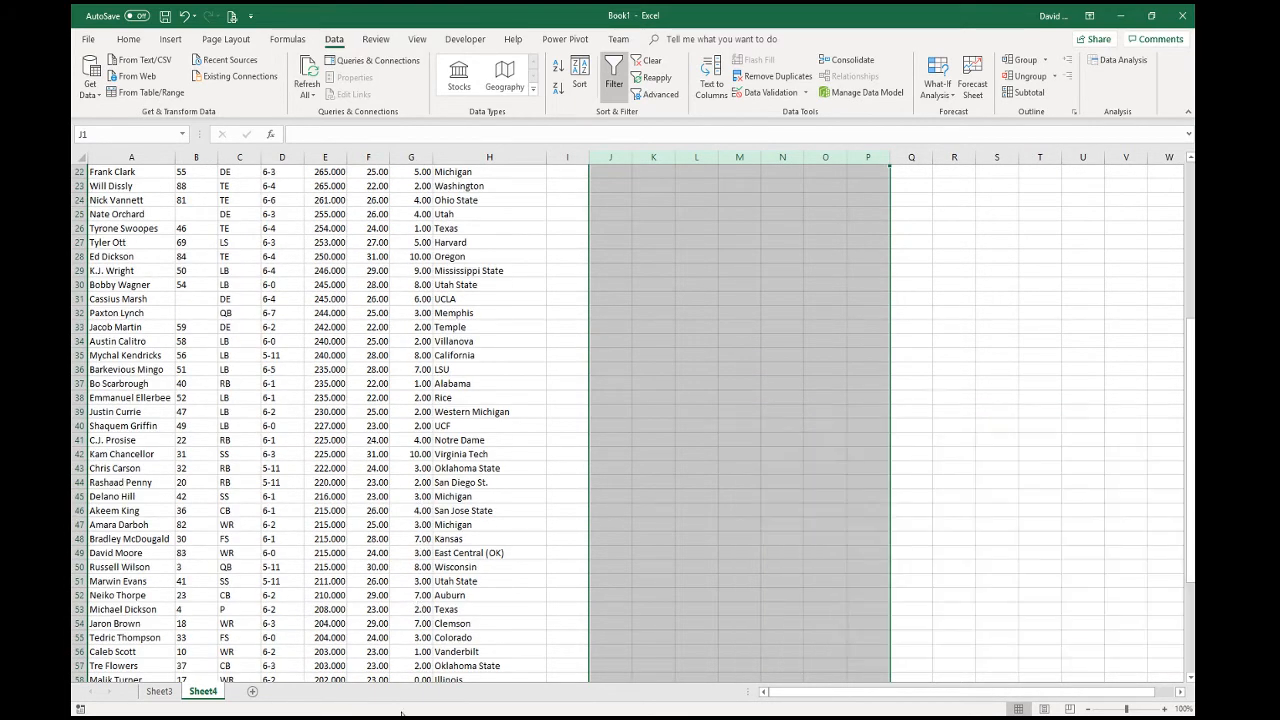
scroll(421, 609, "down", 1)
left_click(420, 637)
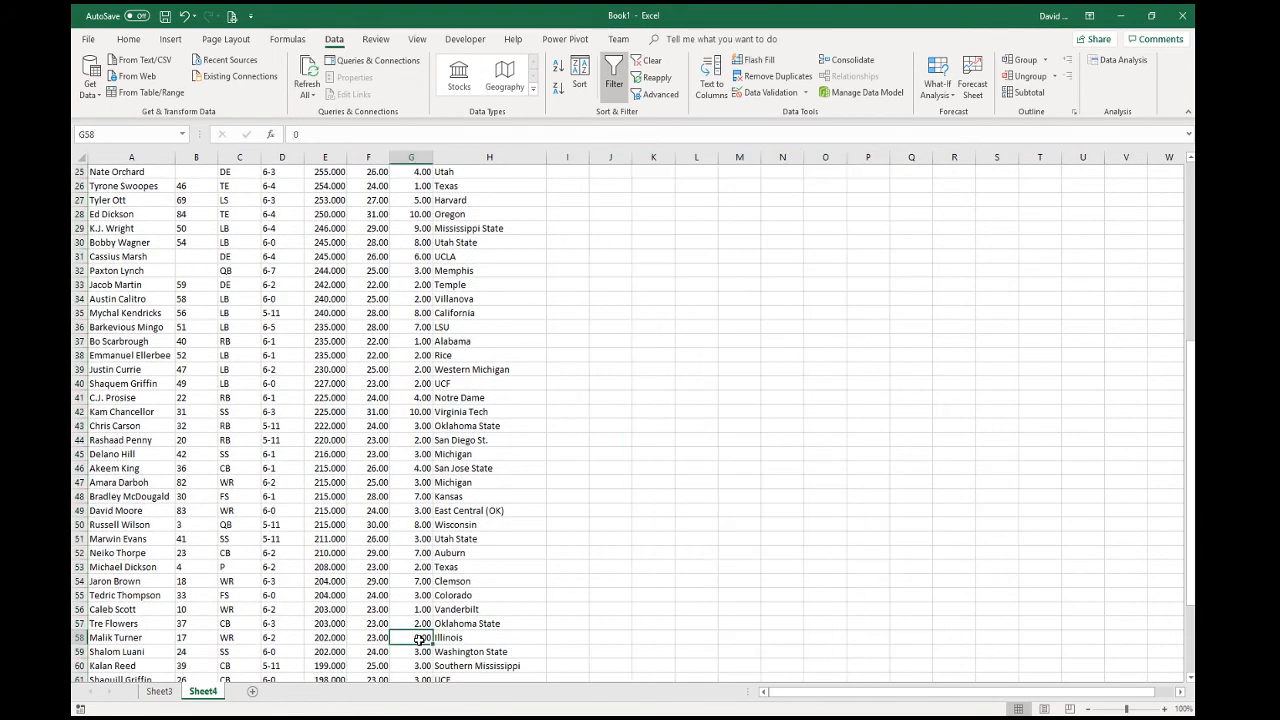
scroll(414, 603, "up", 8)
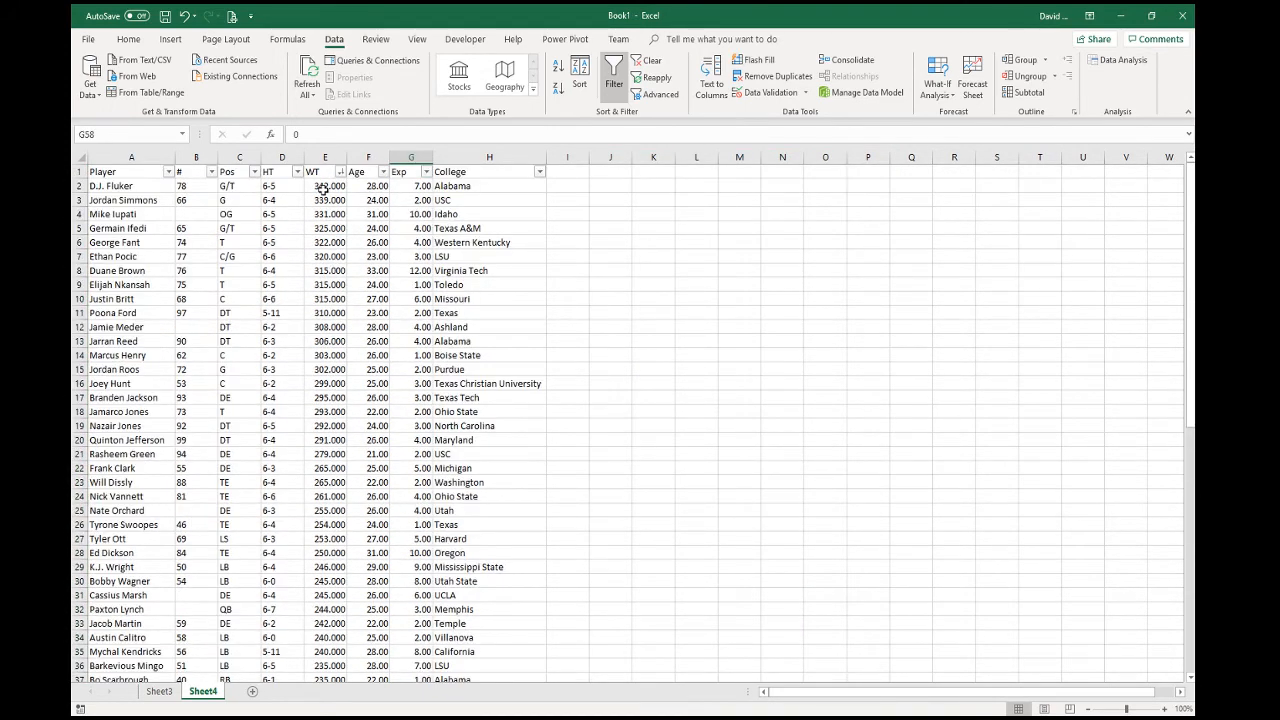
- Reduce the WT column's number format to zero decimal places
left_click(325, 158)
left_click(129, 39)
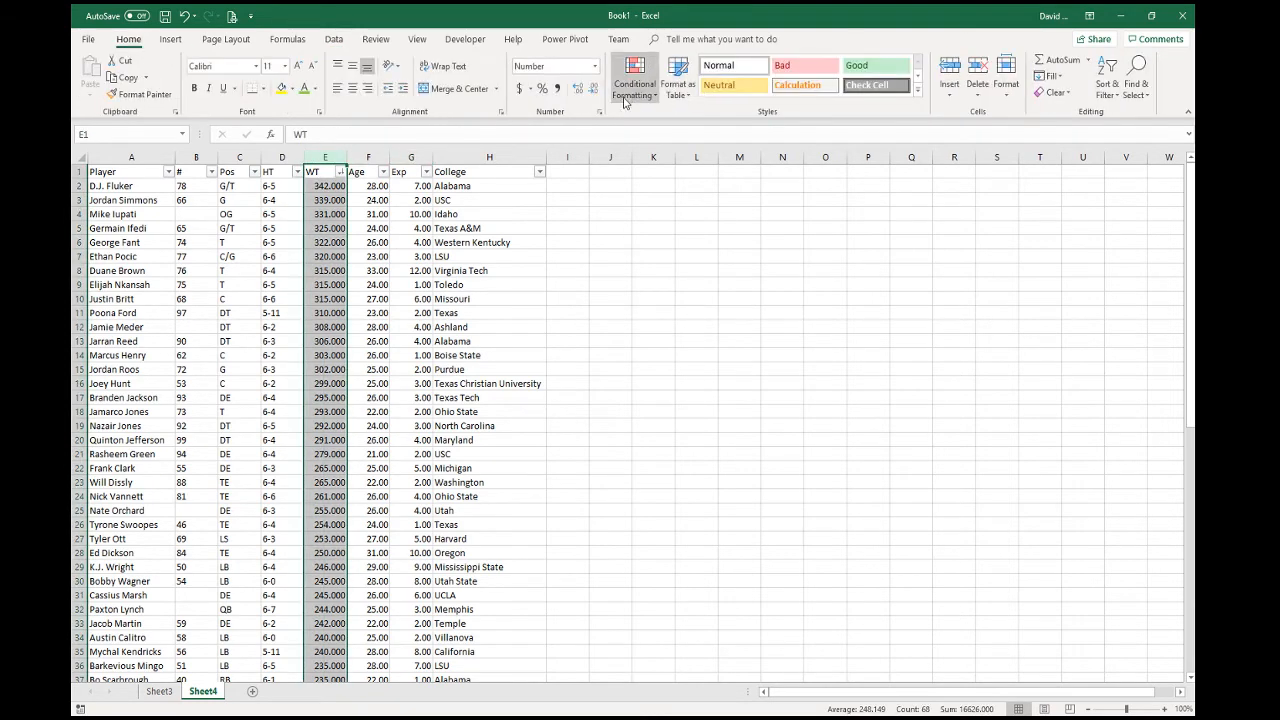
left_click(593, 91)
left_click(593, 91)
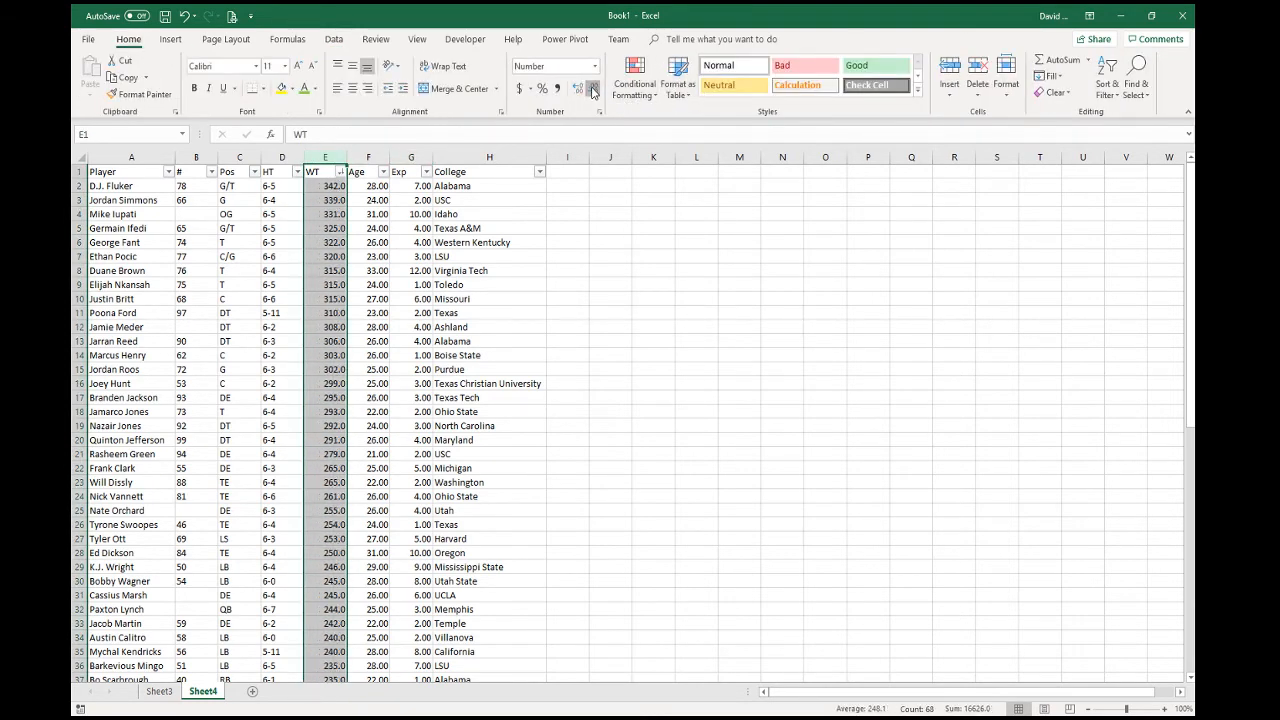
left_click(593, 91)
- Reduce the Age and Exp columns to zero decimal places
left_click(368, 158)
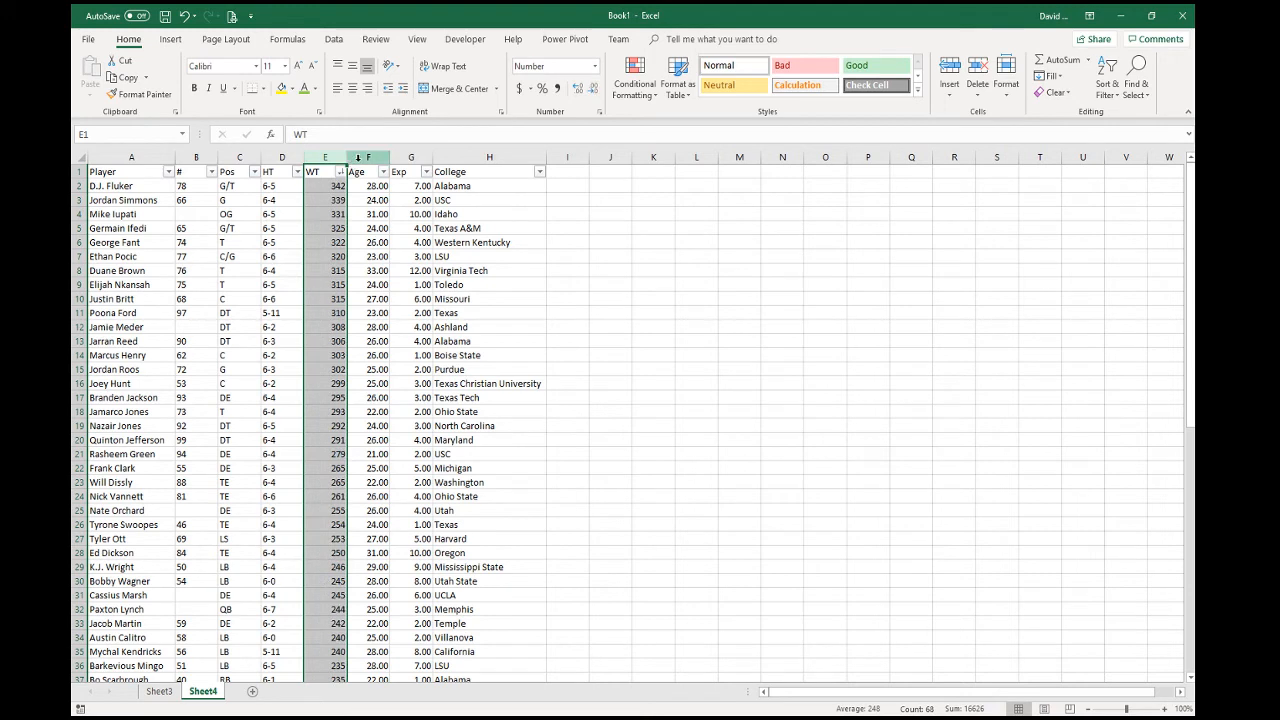
left_click(593, 91)
left_click(593, 91)
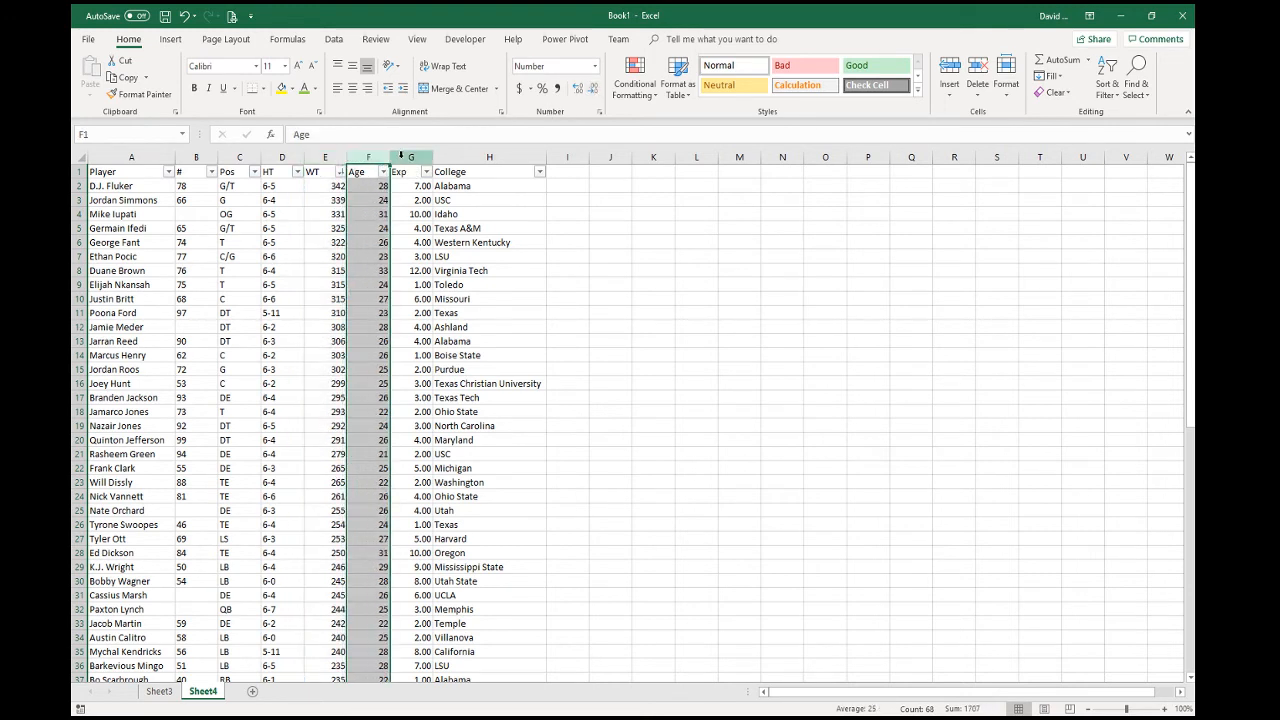
left_click(410, 157)
left_click(593, 91)
left_click(593, 91)
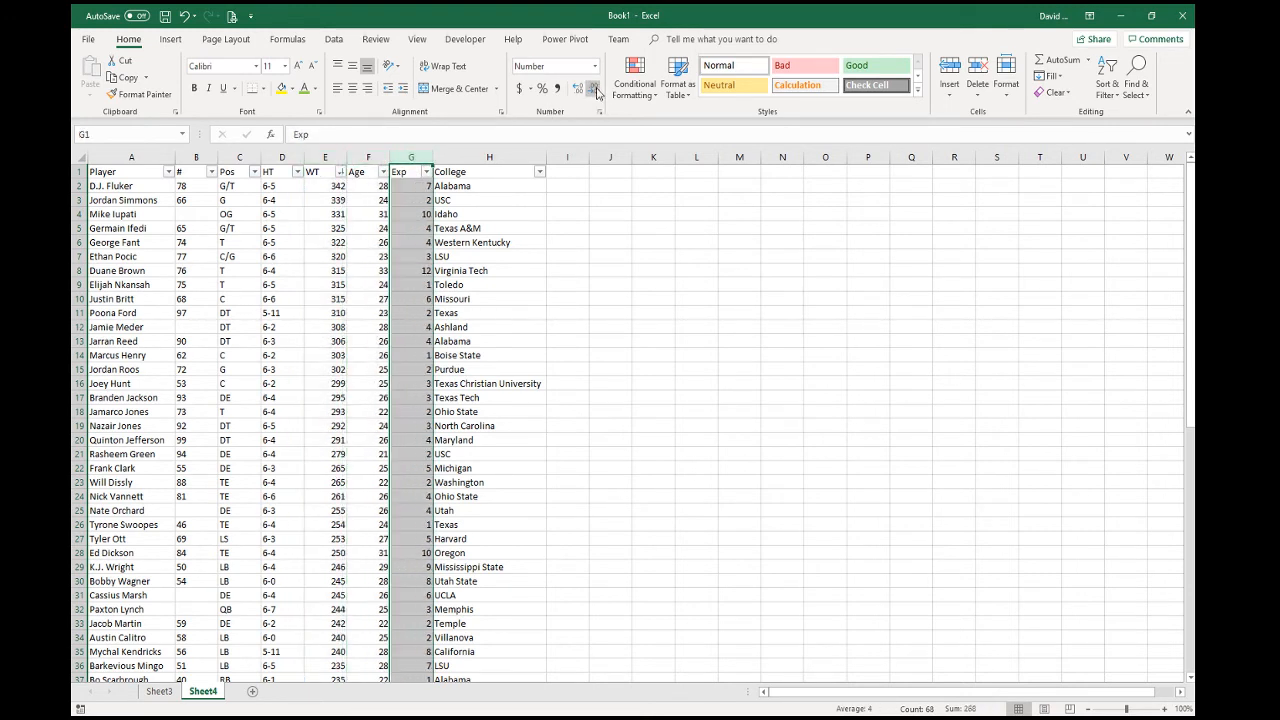
left_click(643, 478)
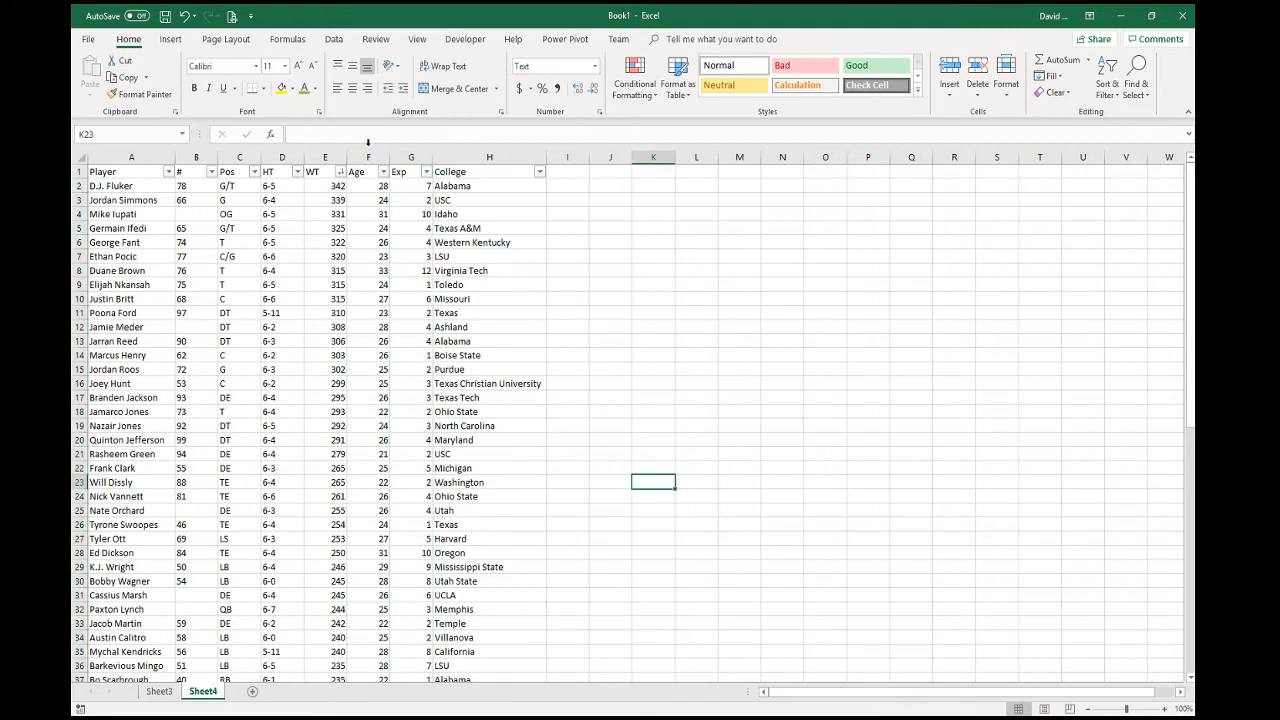
- Examine the sort and filter options of the WT, Age and Exp columns without applying any
left_click(340, 173)
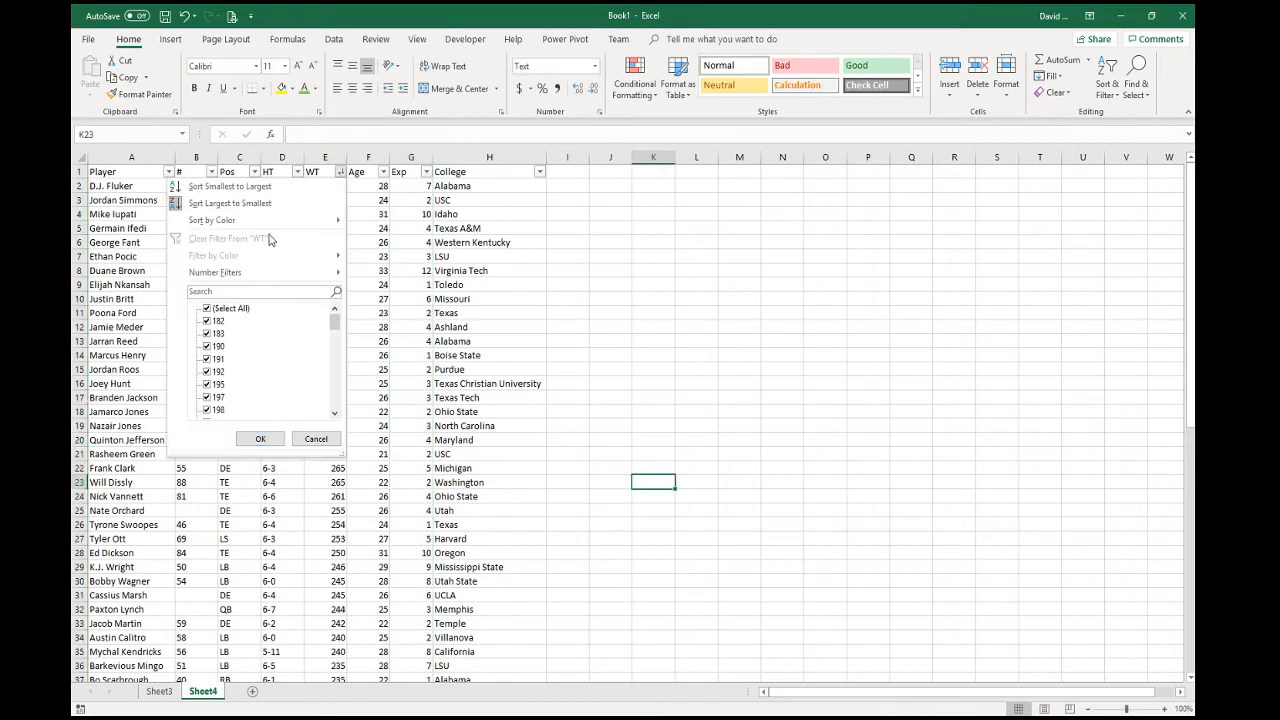
left_click(383, 172)
left_click(383, 172)
left_click(424, 174)
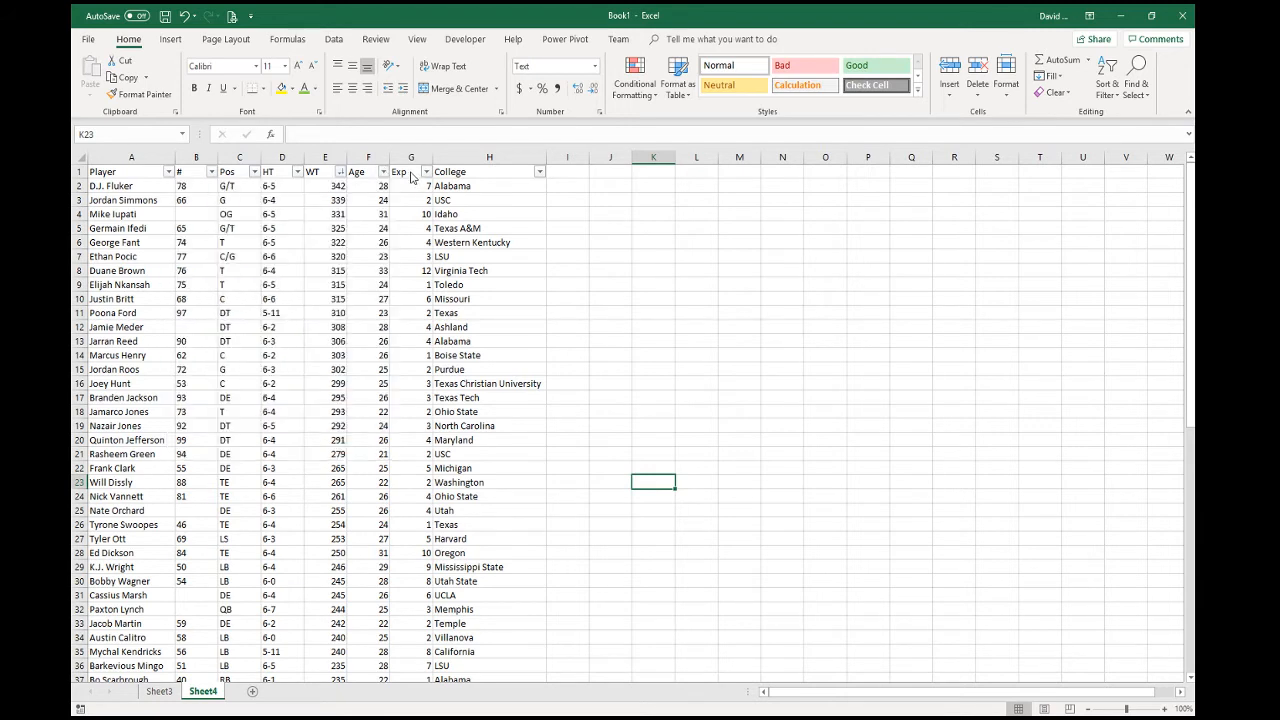
left_click(427, 174)
left_click(618, 290)
- Select the Player column to split its names and insert four blank columns between Player and #
scroll(127, 583, "down", 7)
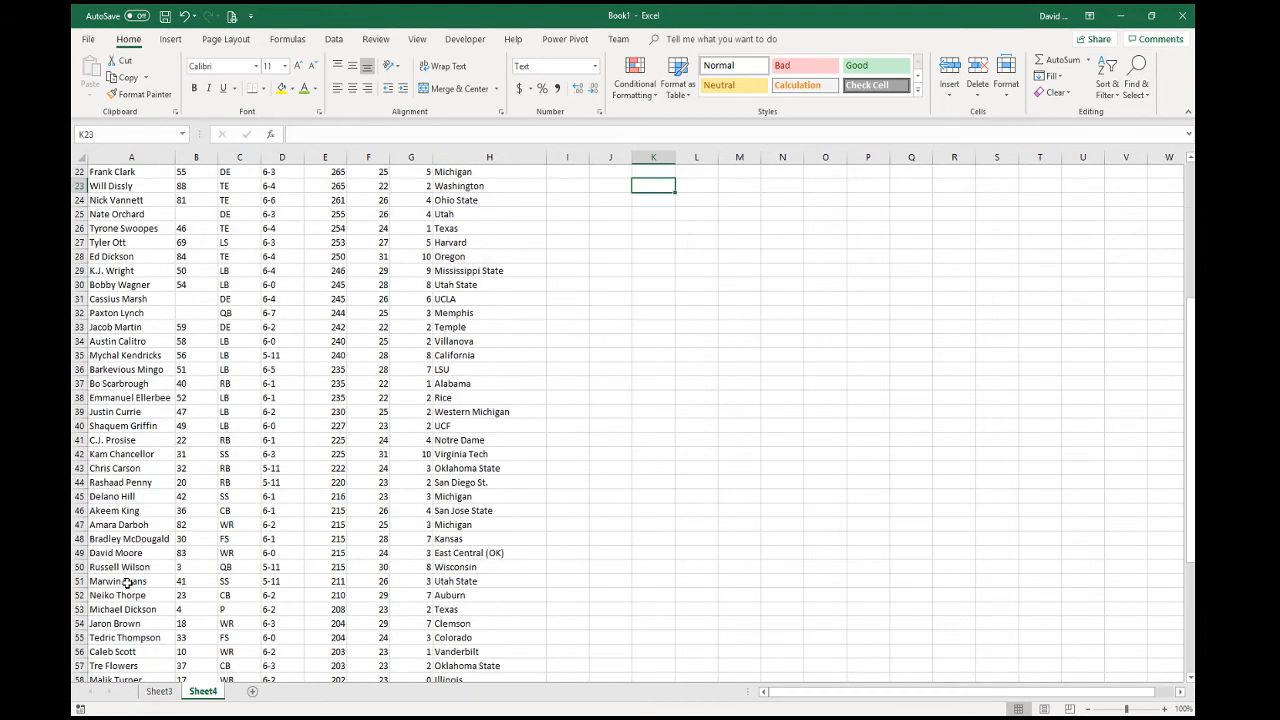
scroll(128, 617, "up", 7)
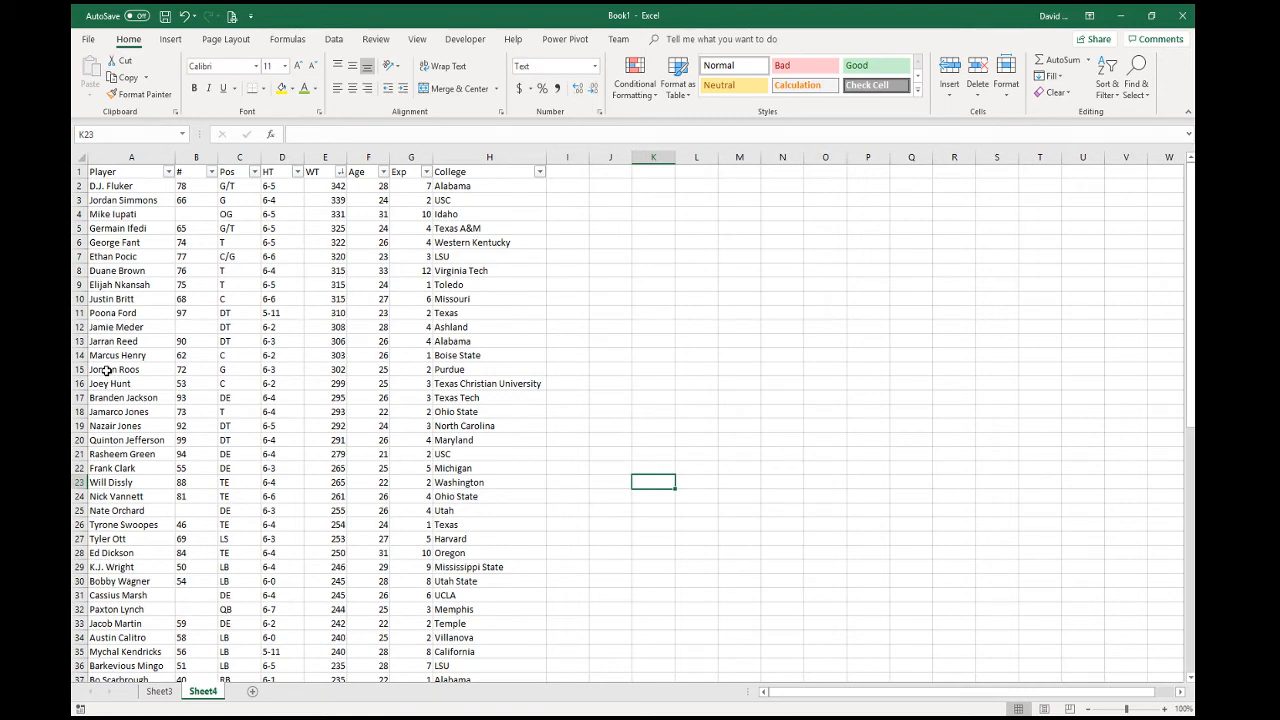
left_click(119, 157)
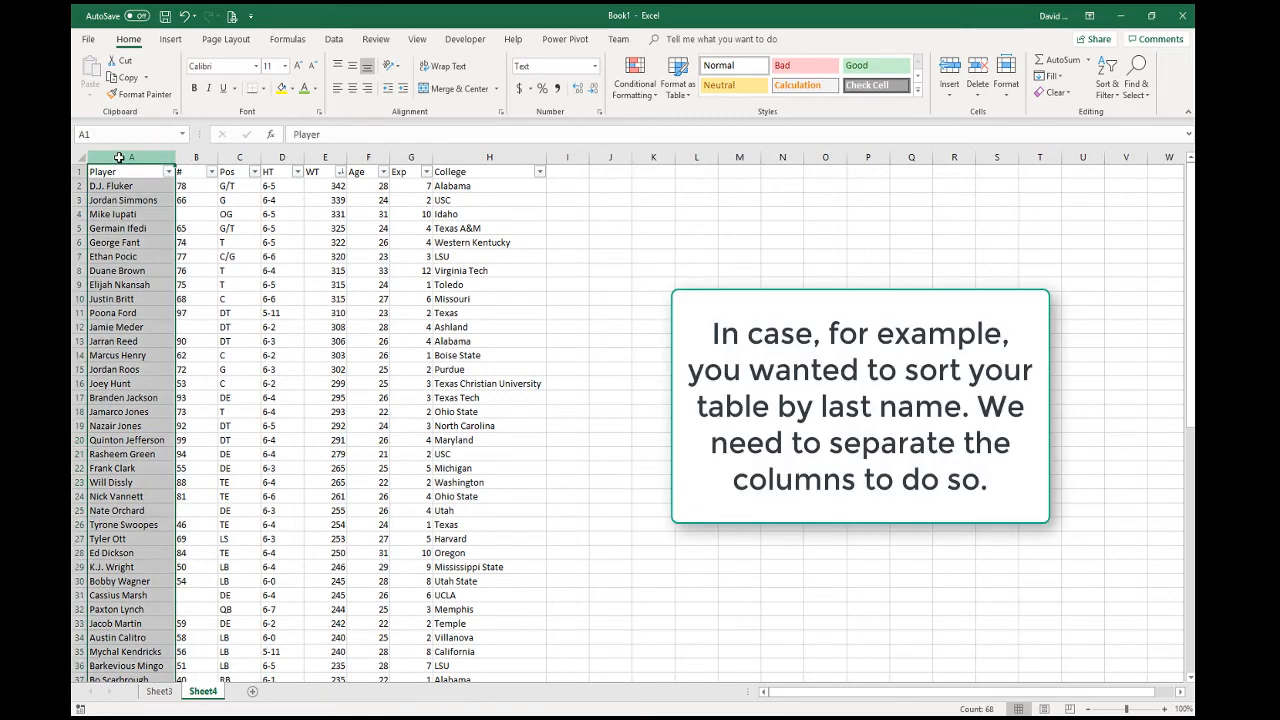
left_click(334, 39)
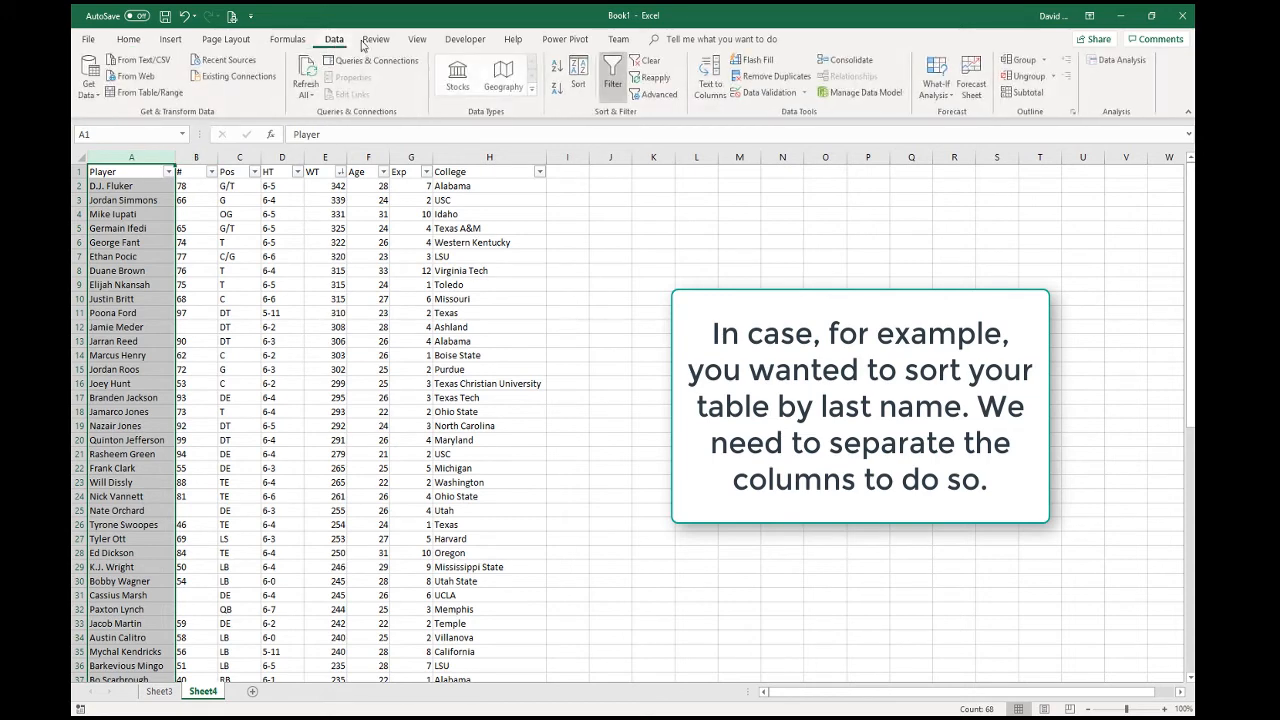
left_click(718, 80)
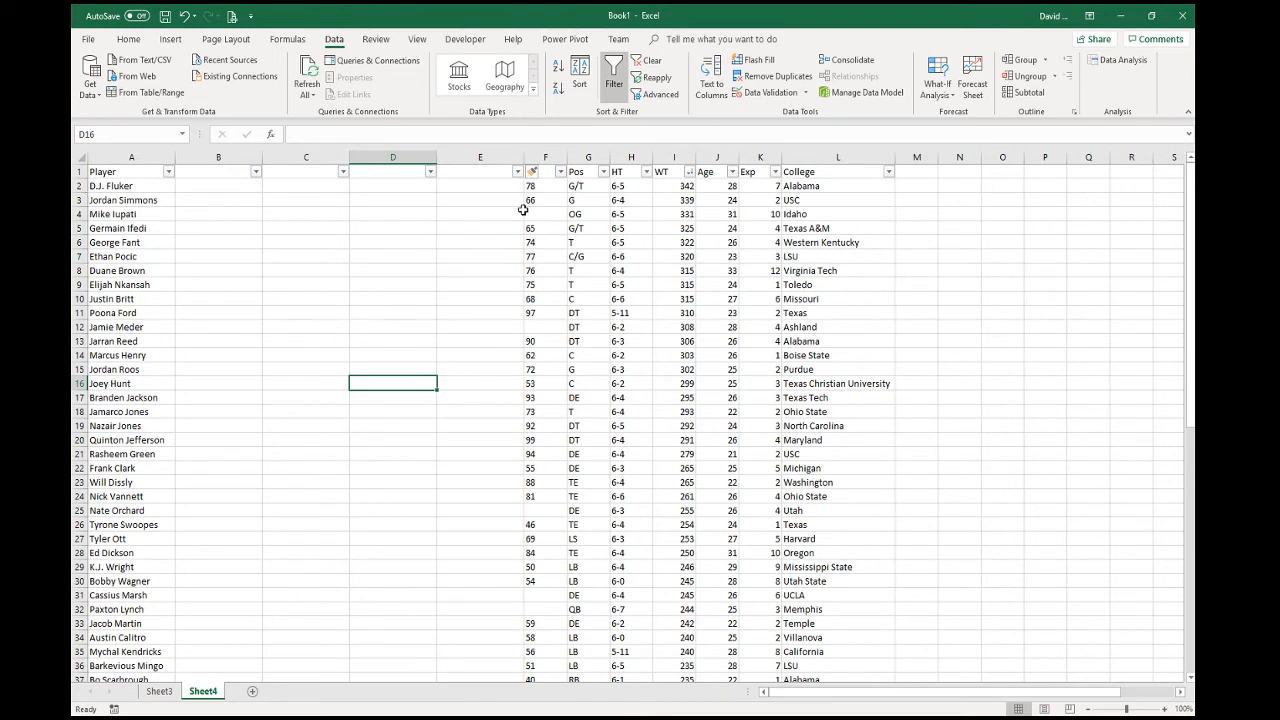
- Set up Text to Columns on the Player column as Delimited data, using tab and space as delimiters
left_click(141, 171)
key("ctrl+shift+Down")
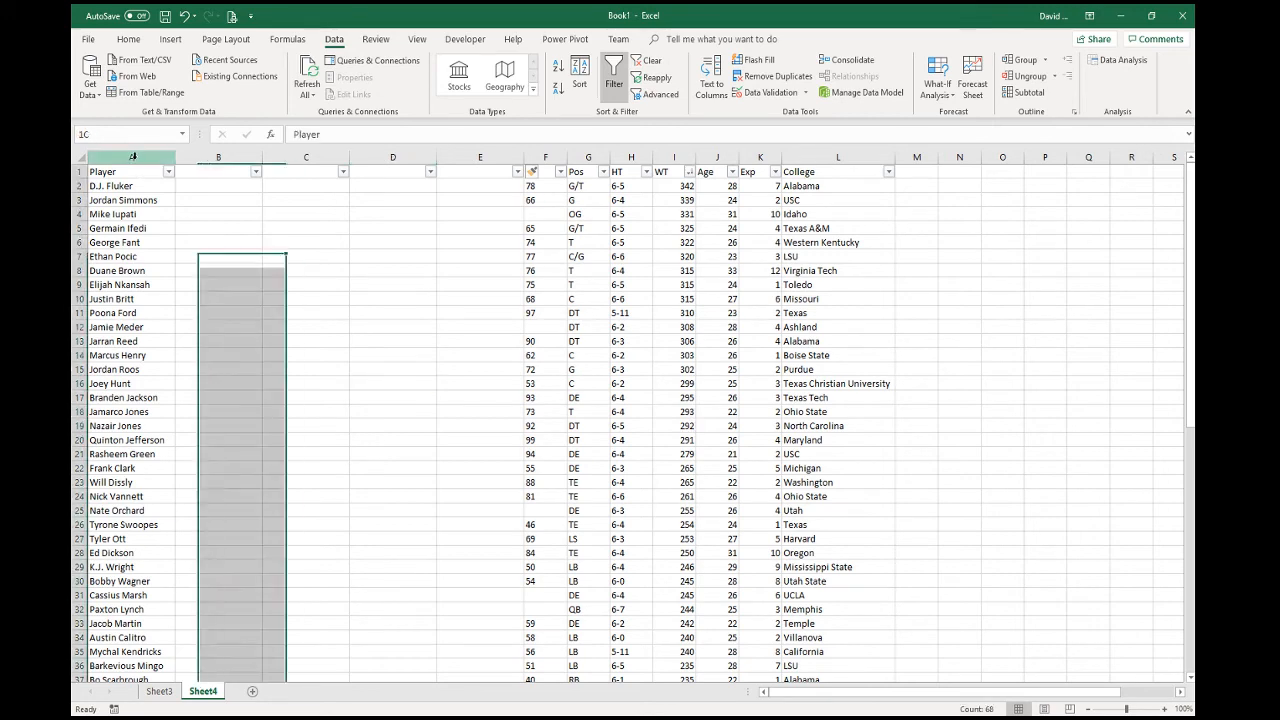
left_click(709, 90)
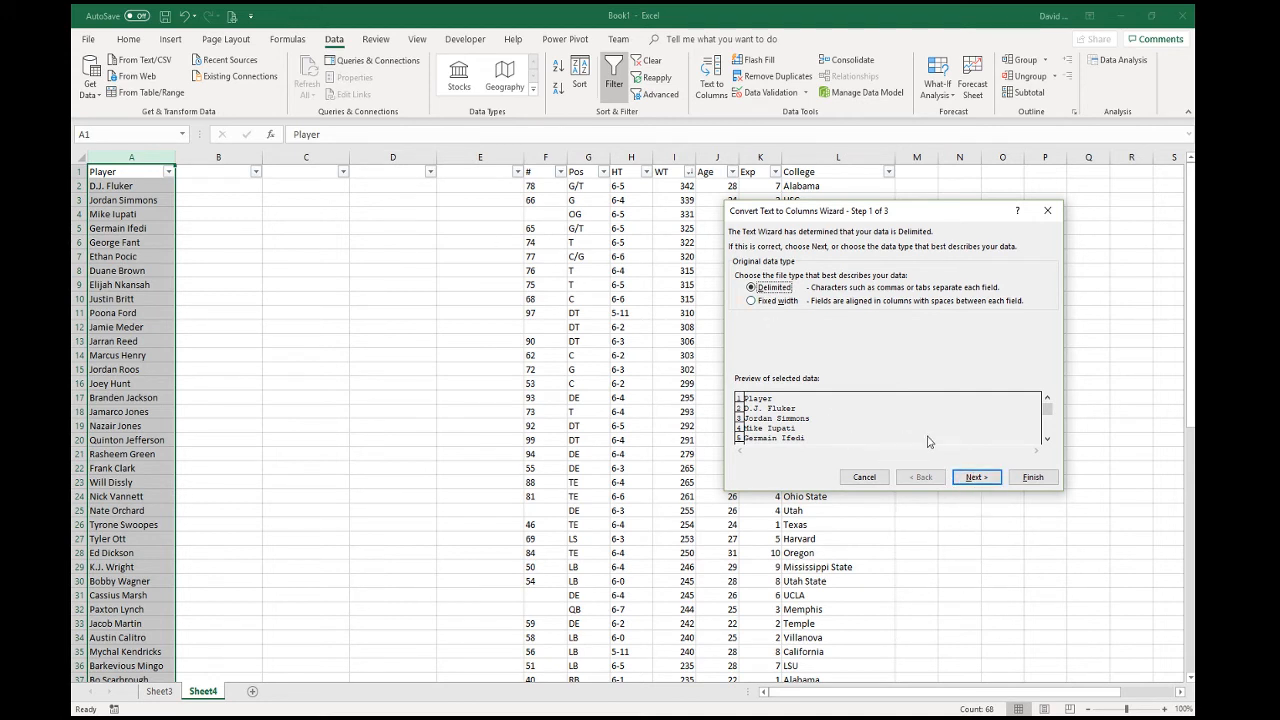
left_click(976, 478)
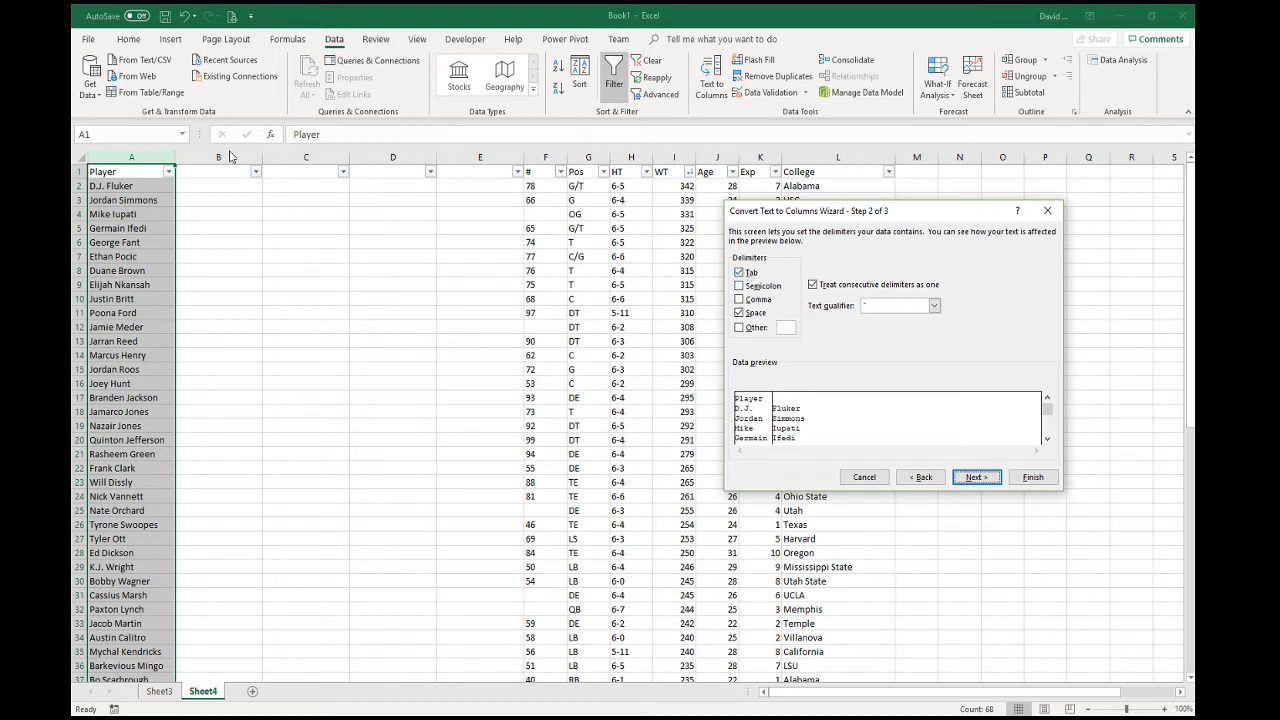
left_click(968, 479)
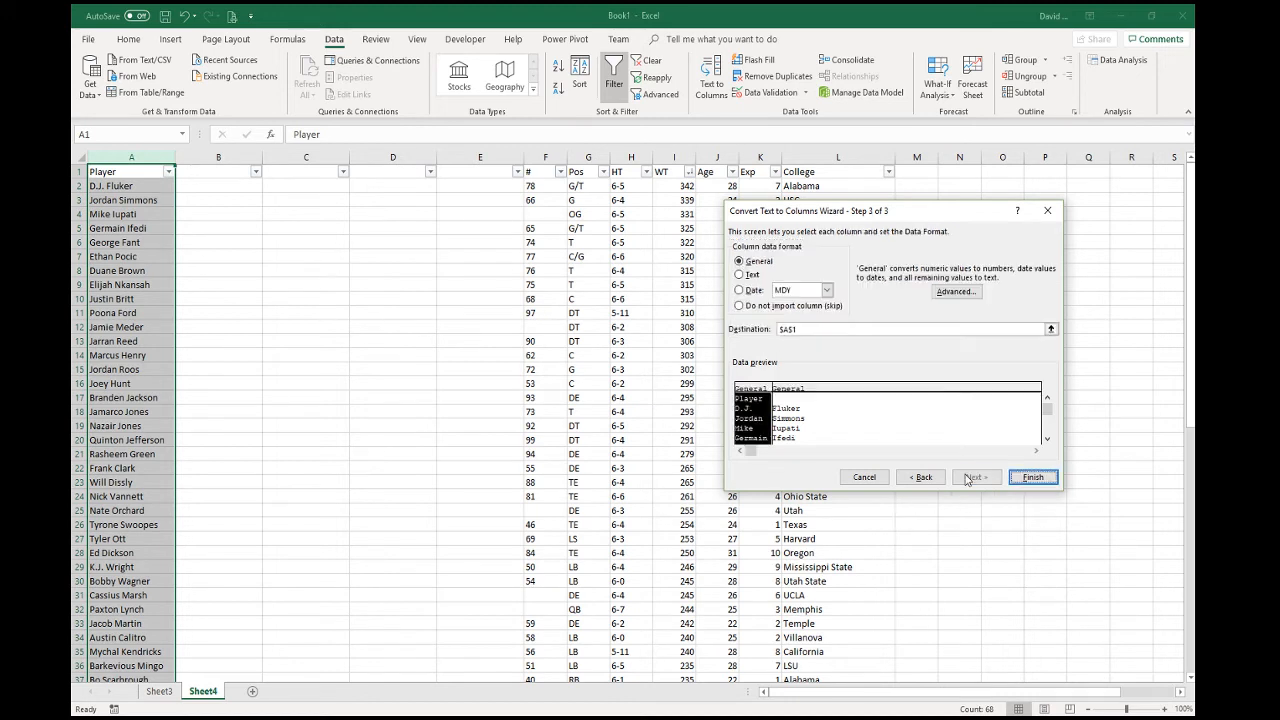
- Set both split name columns to the Text data format and complete the conversion at destination $A$1
left_click(747, 275)
left_click(808, 425)
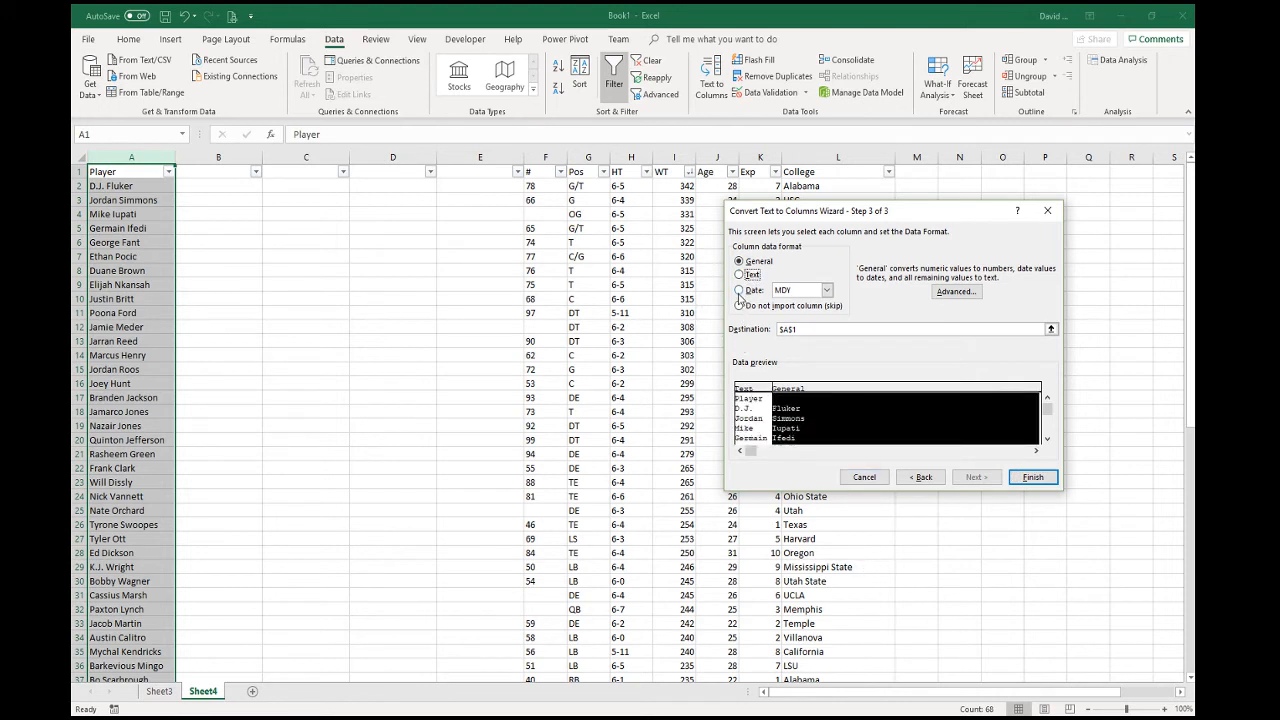
left_click(739, 290)
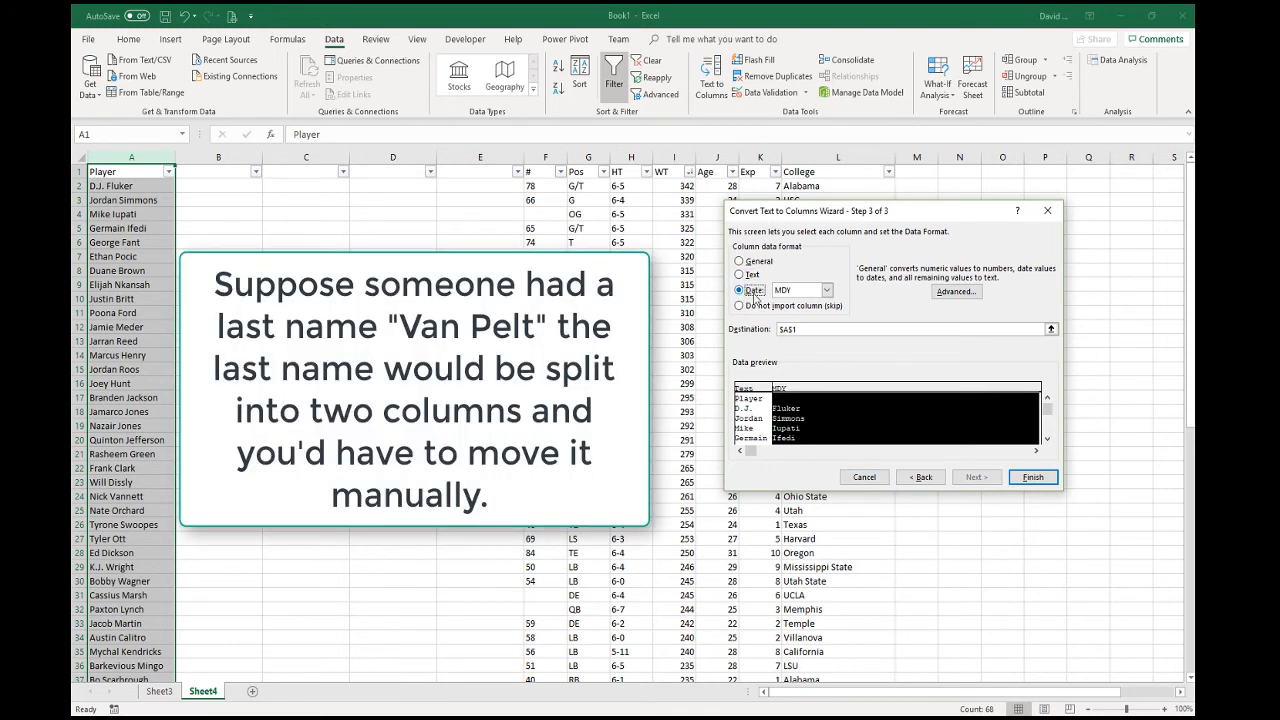
left_click(740, 274)
left_click(1033, 477)
- Check the split names down the roster and delete the three unused blank columns C through E
scroll(263, 617, "down", 20)
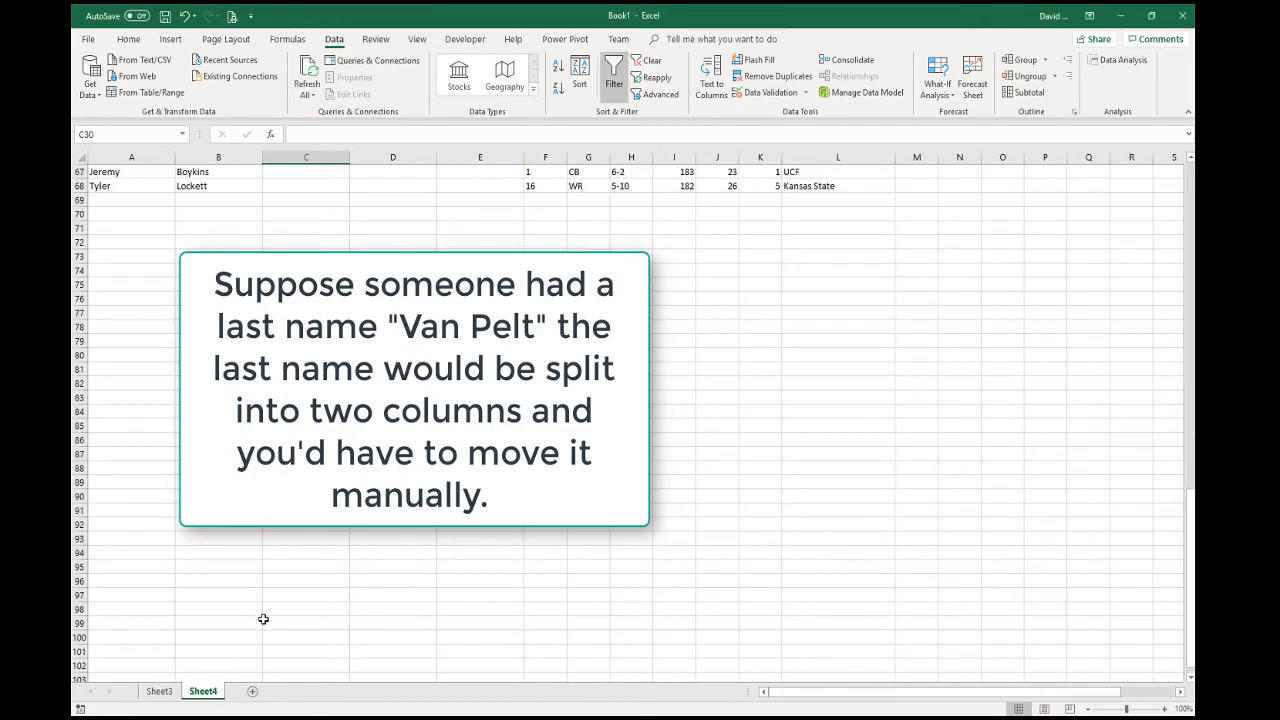
scroll(263, 612, "up", 18)
scroll(262, 604, "up", 4)
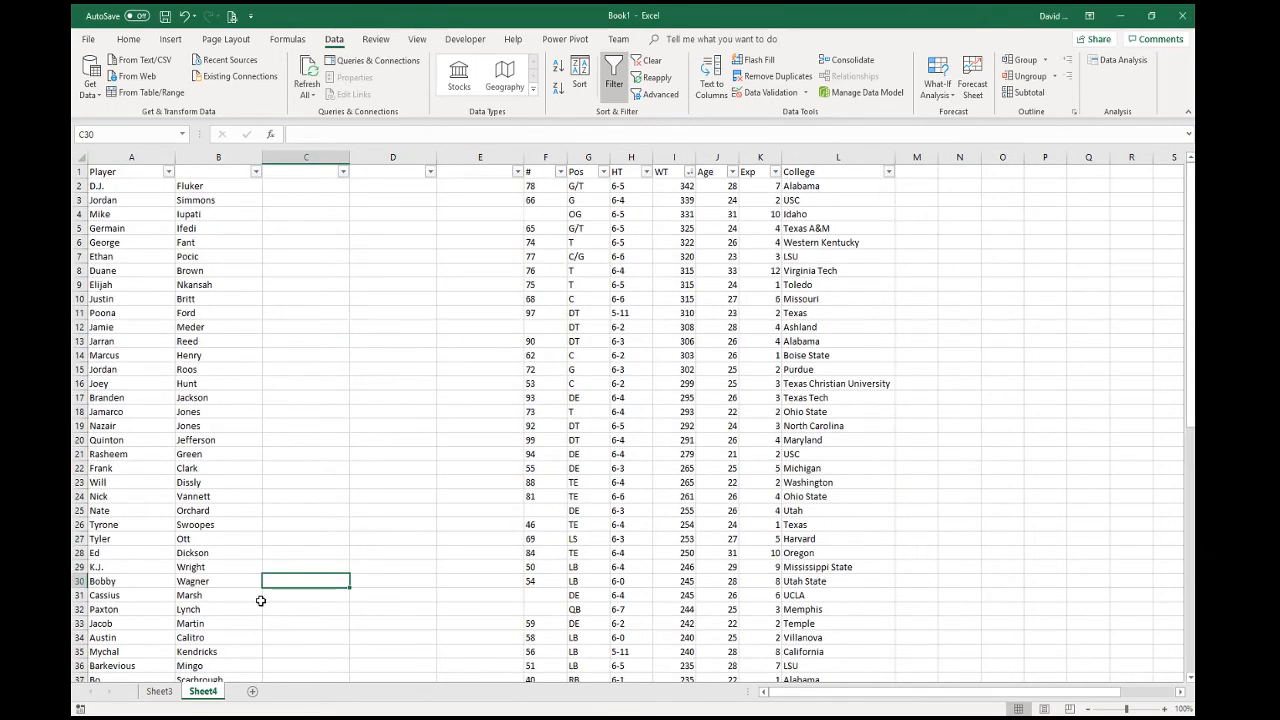
scroll(260, 600, "down", 13)
scroll(260, 600, "up", 8)
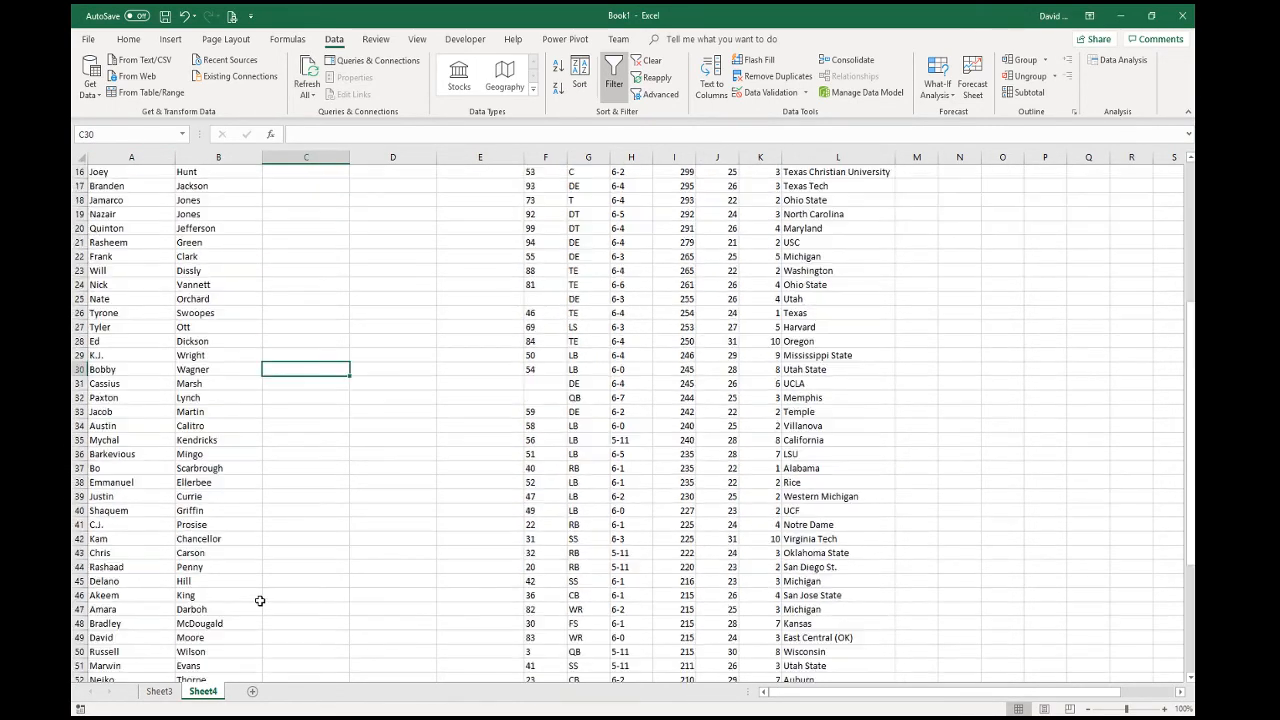
scroll(260, 600, "up", 5)
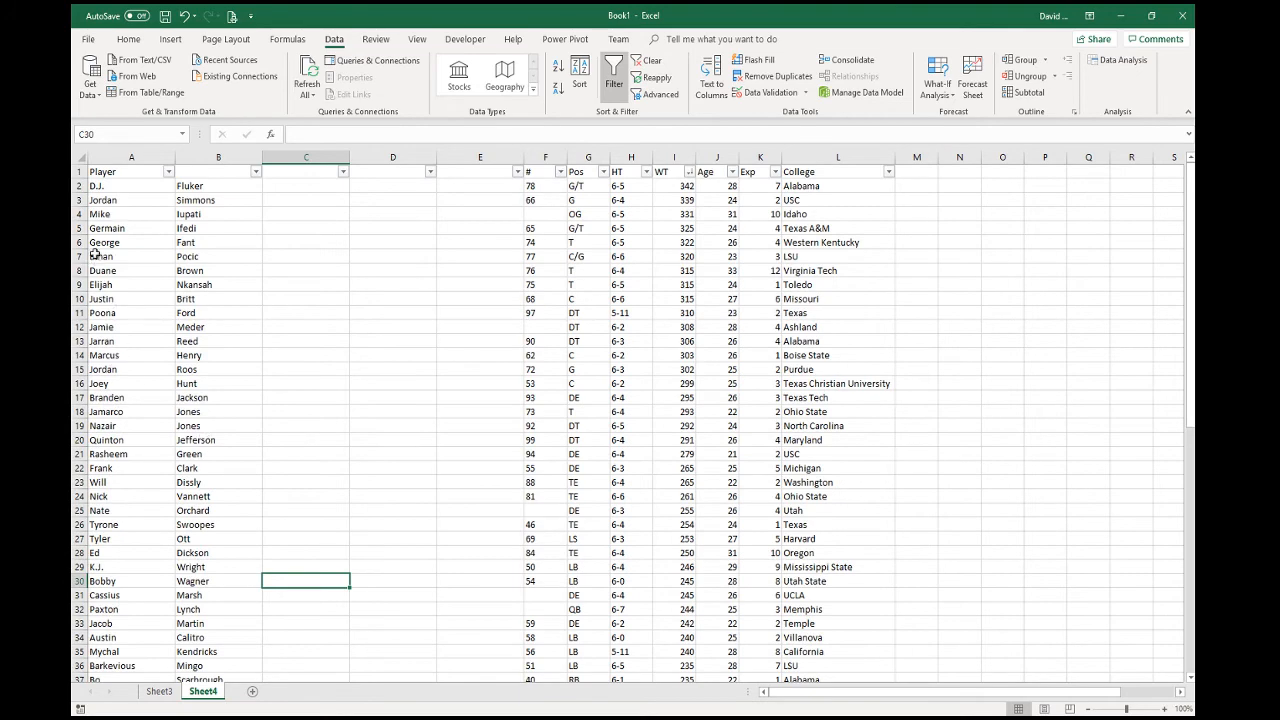
left_click_drag(331, 153, 463, 153)
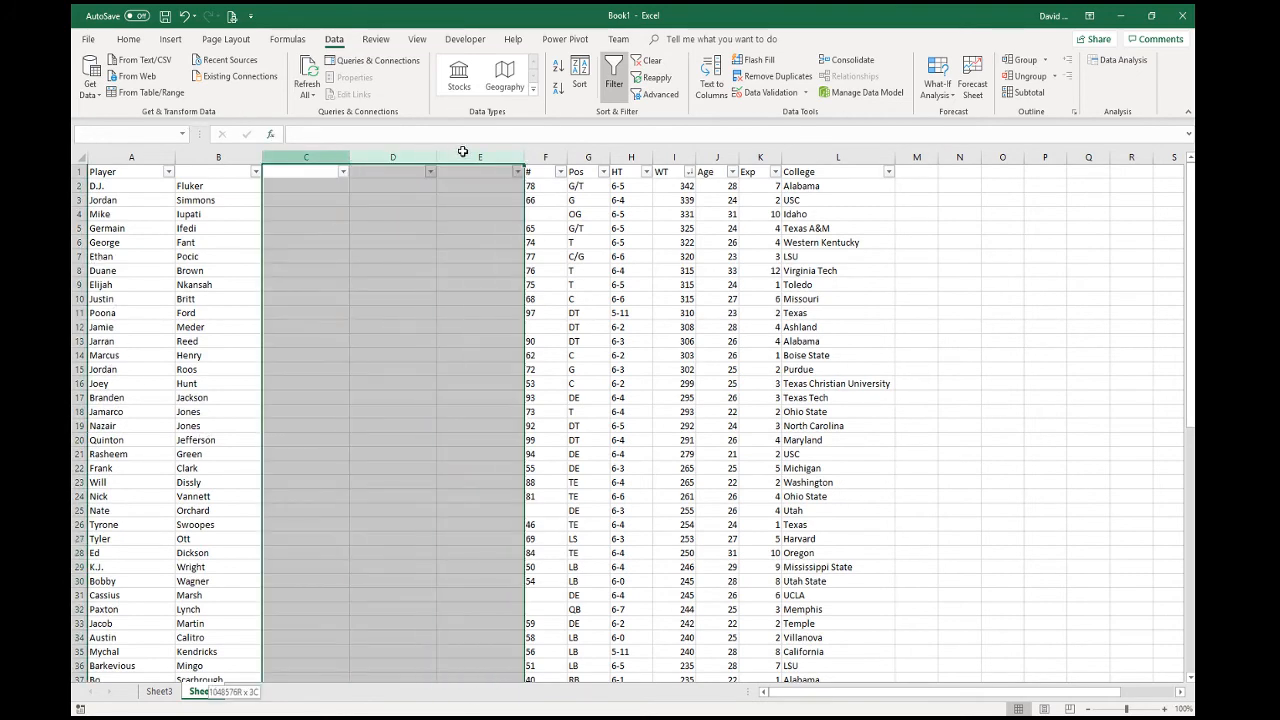
right_click(464, 155)
left_click(520, 277)
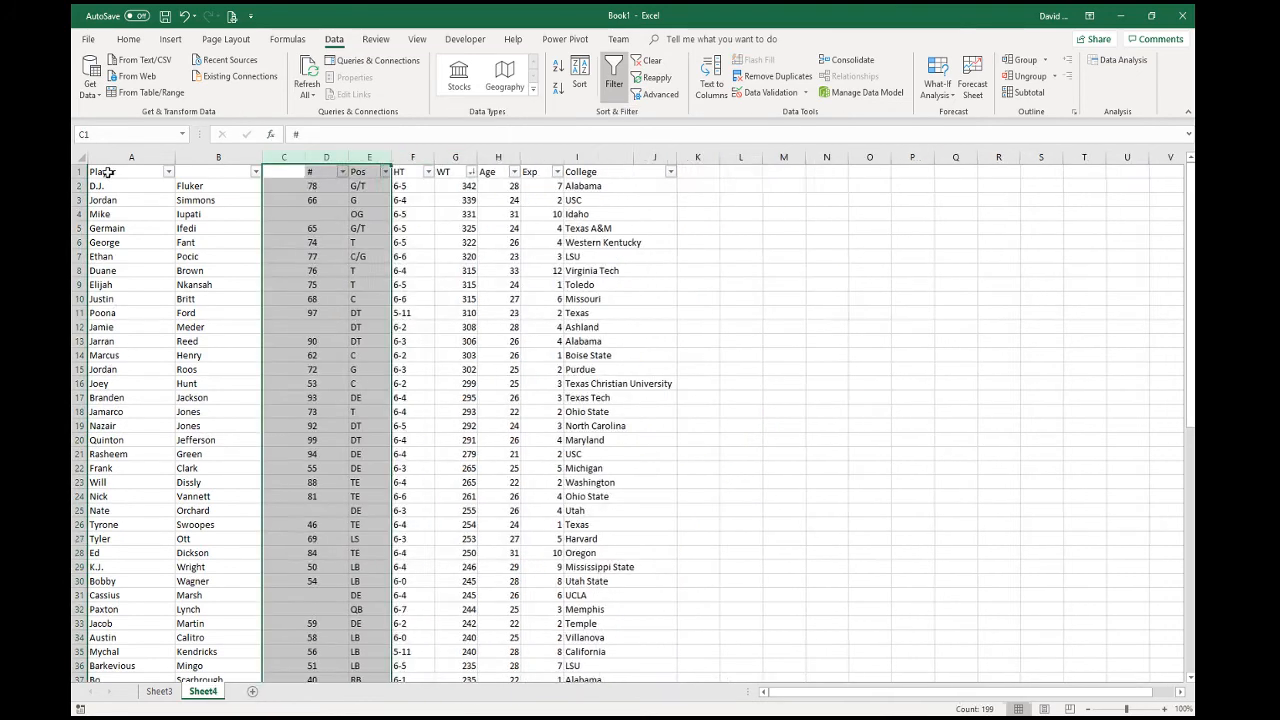
- Rename the header in A1 to FirstName and enter LastName as the header in B1
left_click(127, 170)
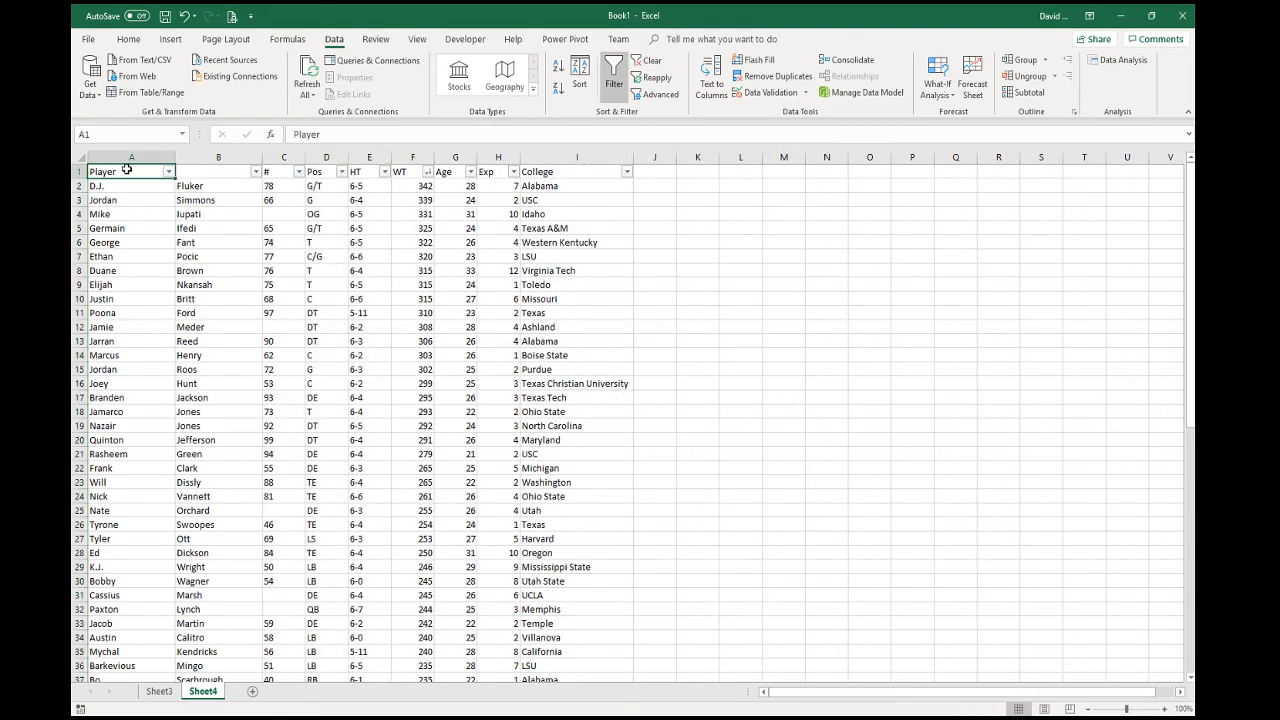
type("First")
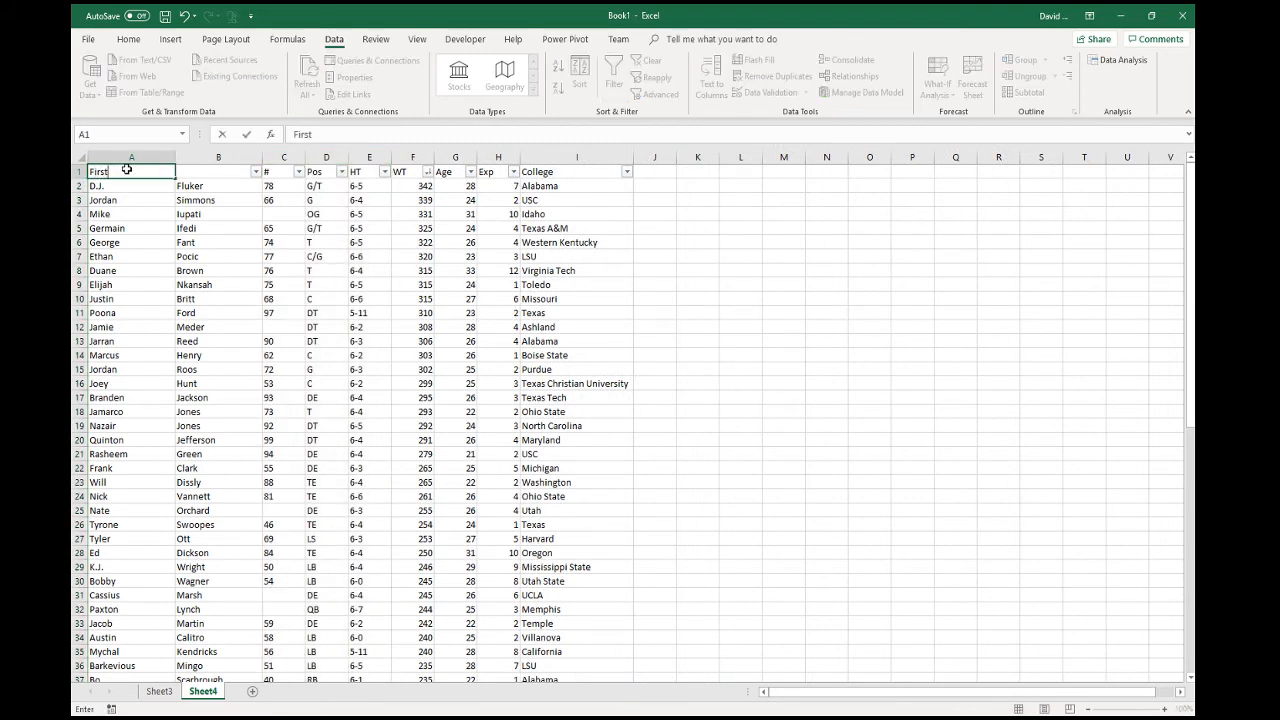
type("Name")
key("Tab")
type("LastNa")
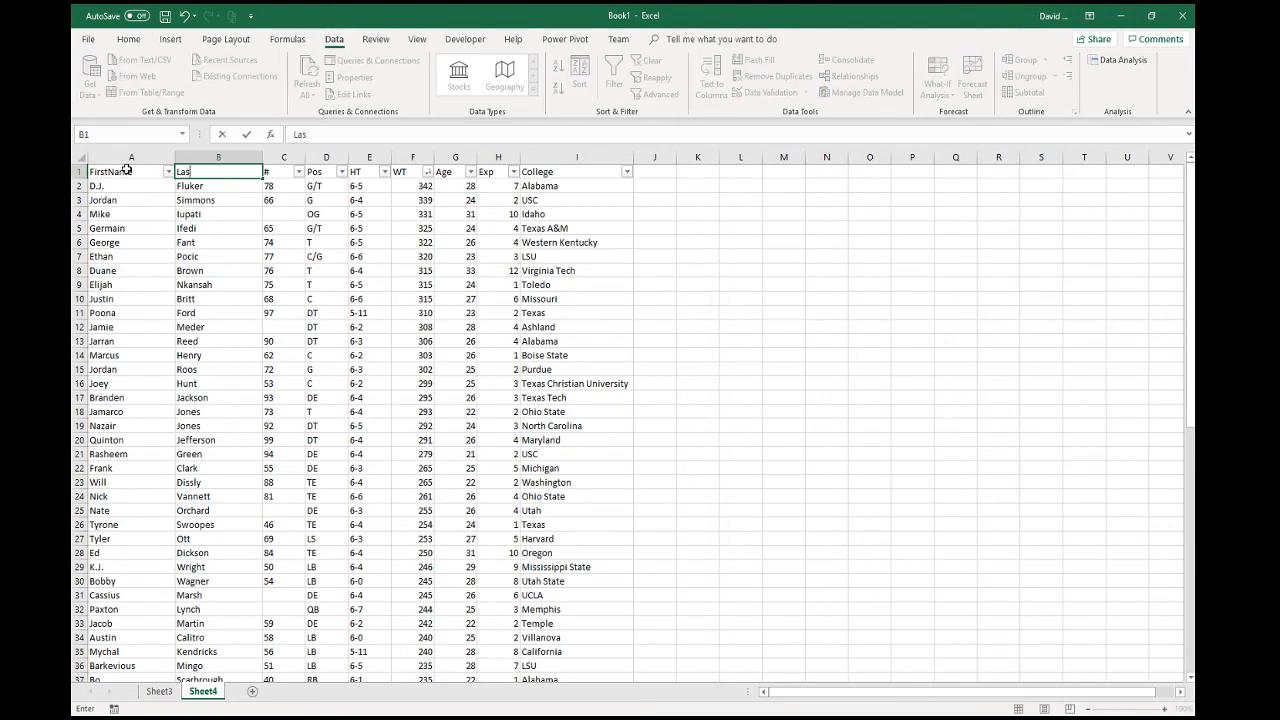
key("Tab")
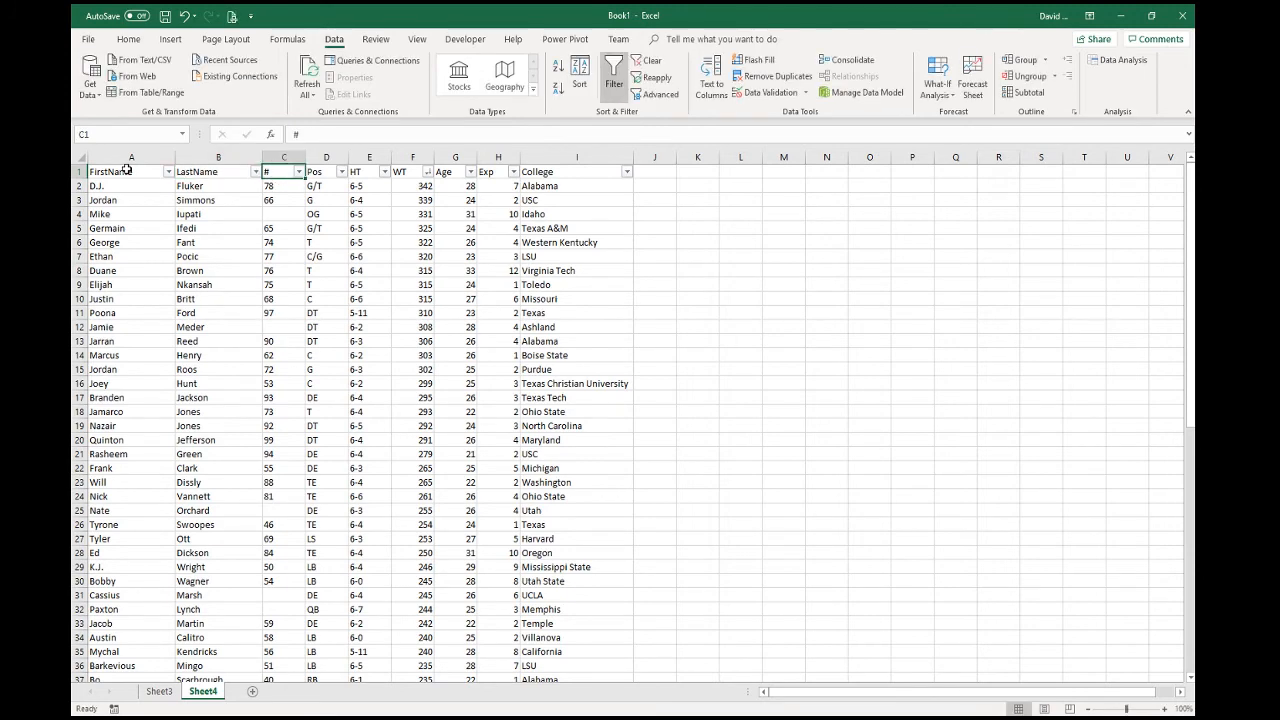
- Sort the roster A to Z by the HT column and review the resulting height order
scroll(593, 494, "down", 1)
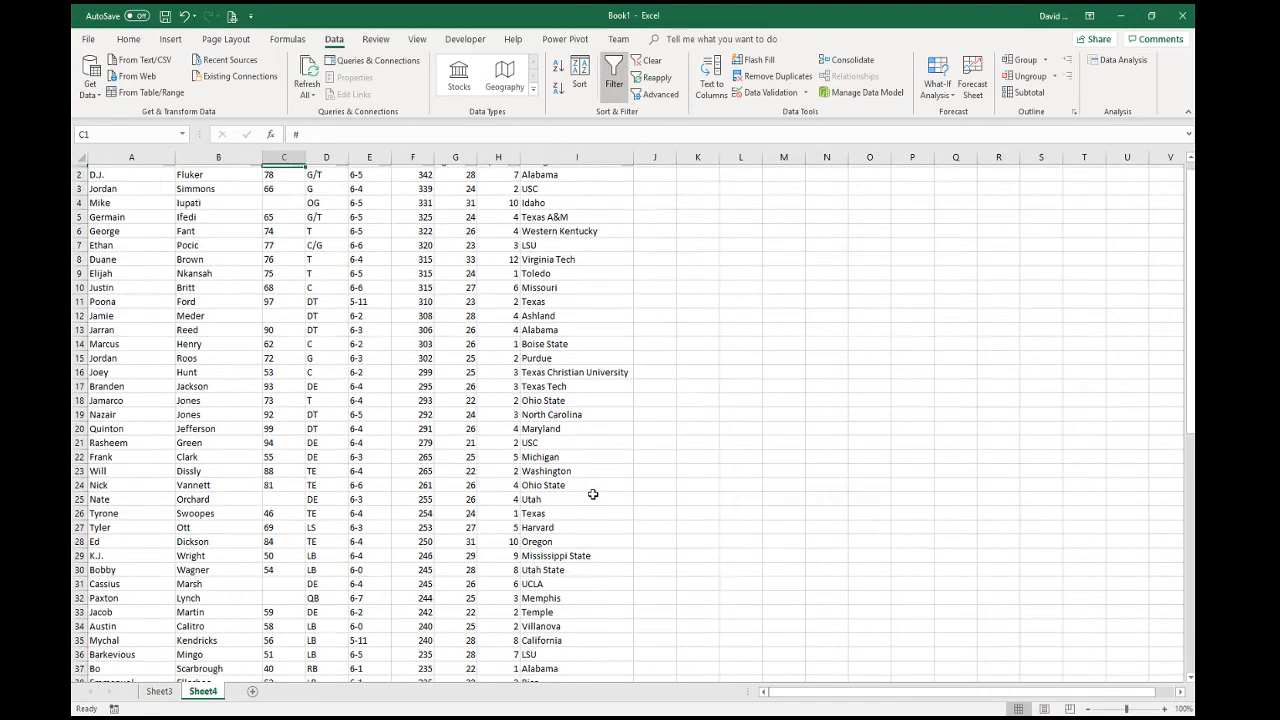
scroll(593, 494, "down", 2)
scroll(590, 485, "up", 2)
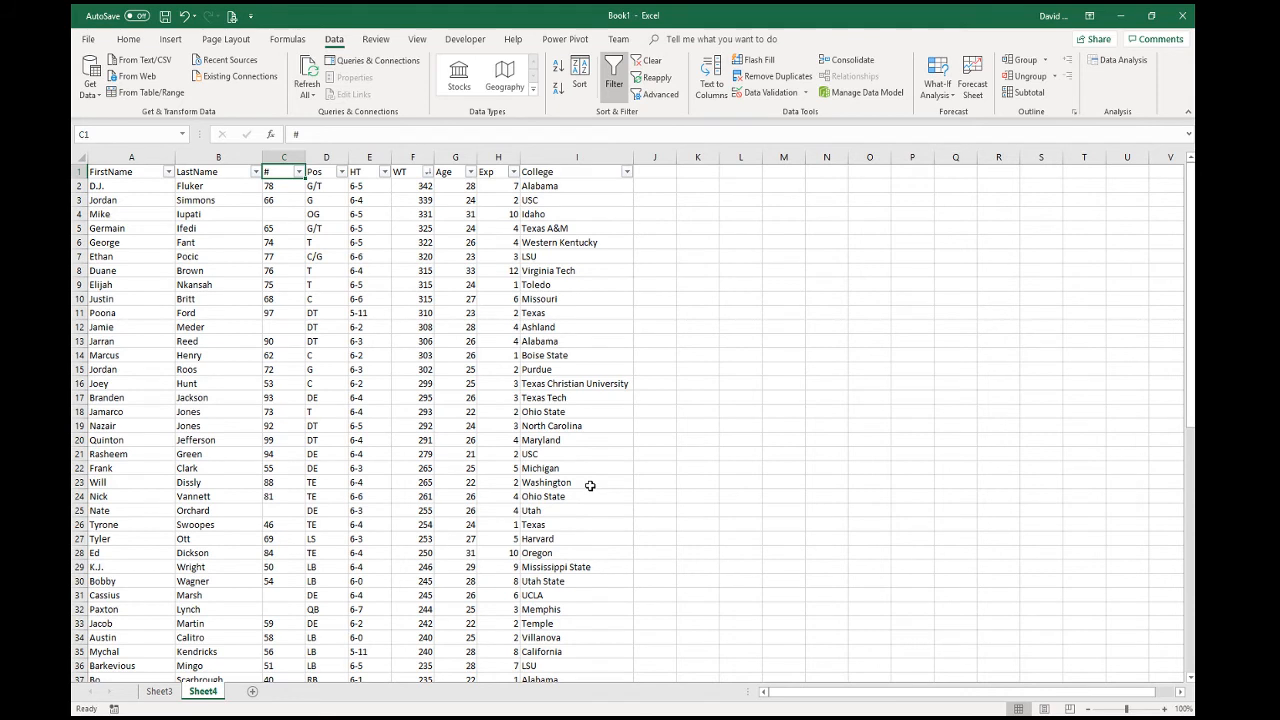
left_click(385, 172)
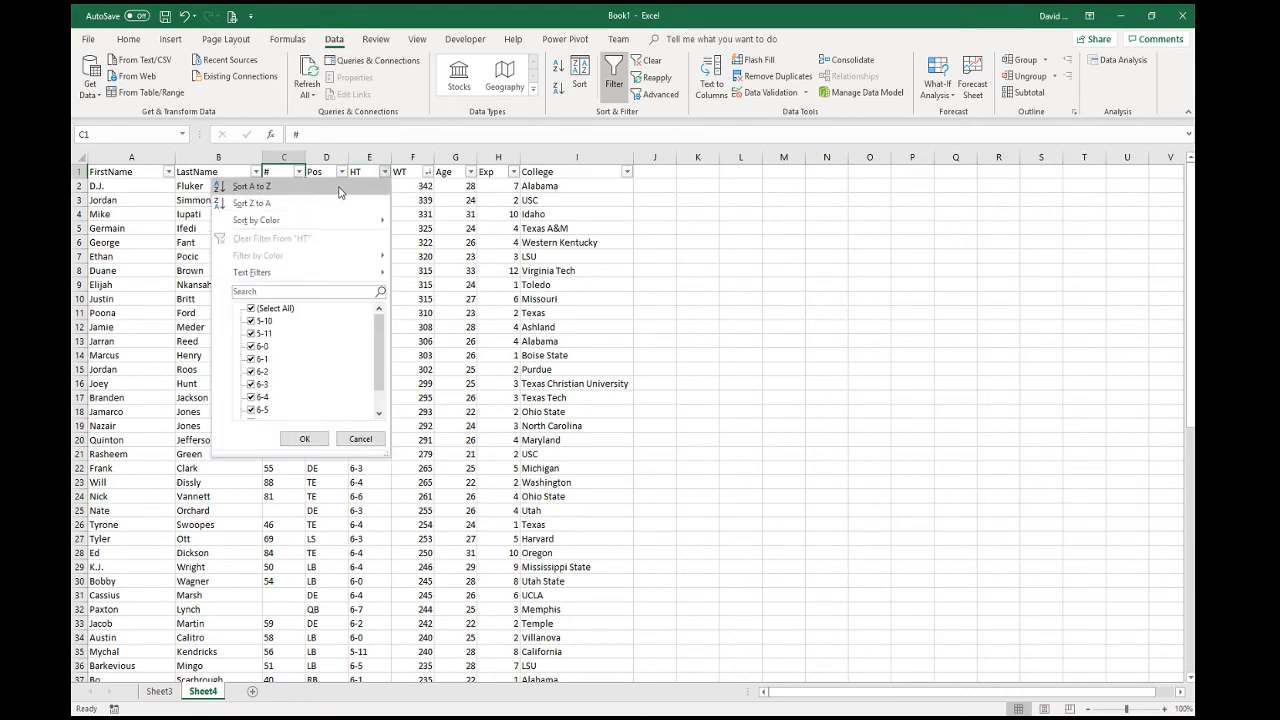
left_click(252, 186)
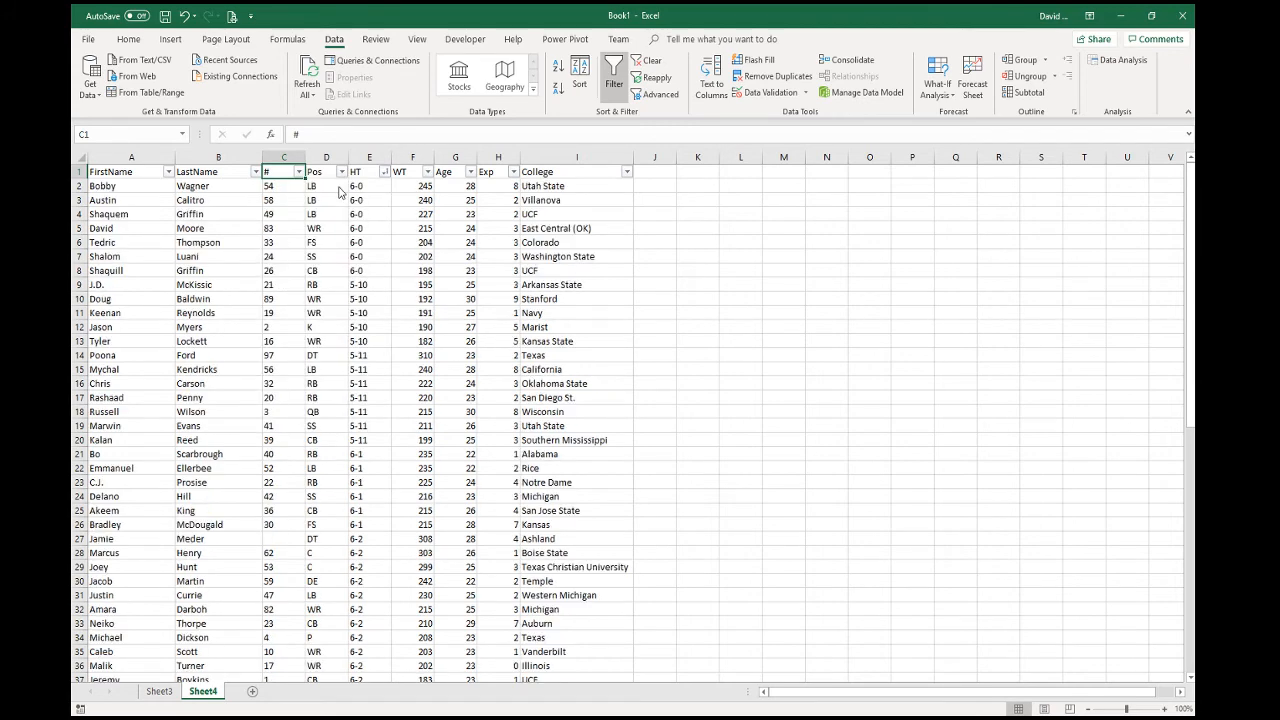
scroll(375, 459, "down", 16)
scroll(375, 459, "up", 8)
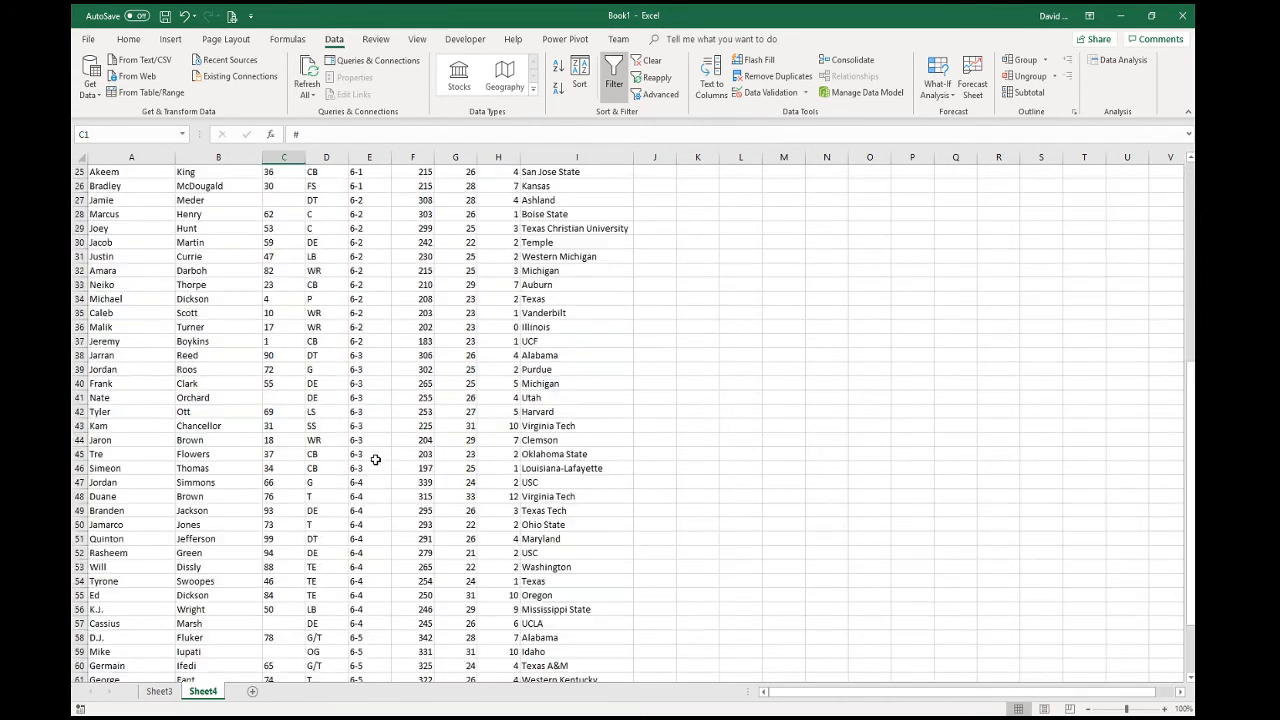
scroll(375, 459, "up", 8)
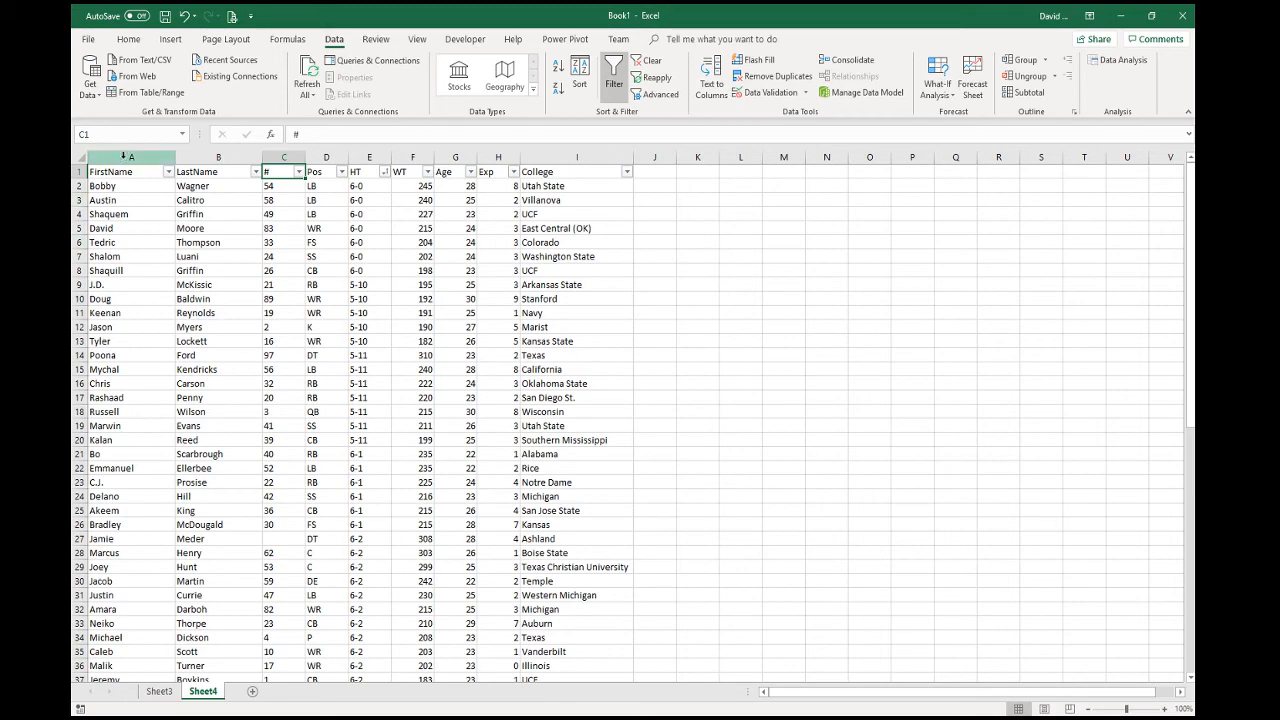
- Convert the roster range A1:I68 into a table with headers and apply the orange banded table style
left_click_drag(124, 170, 562, 652)
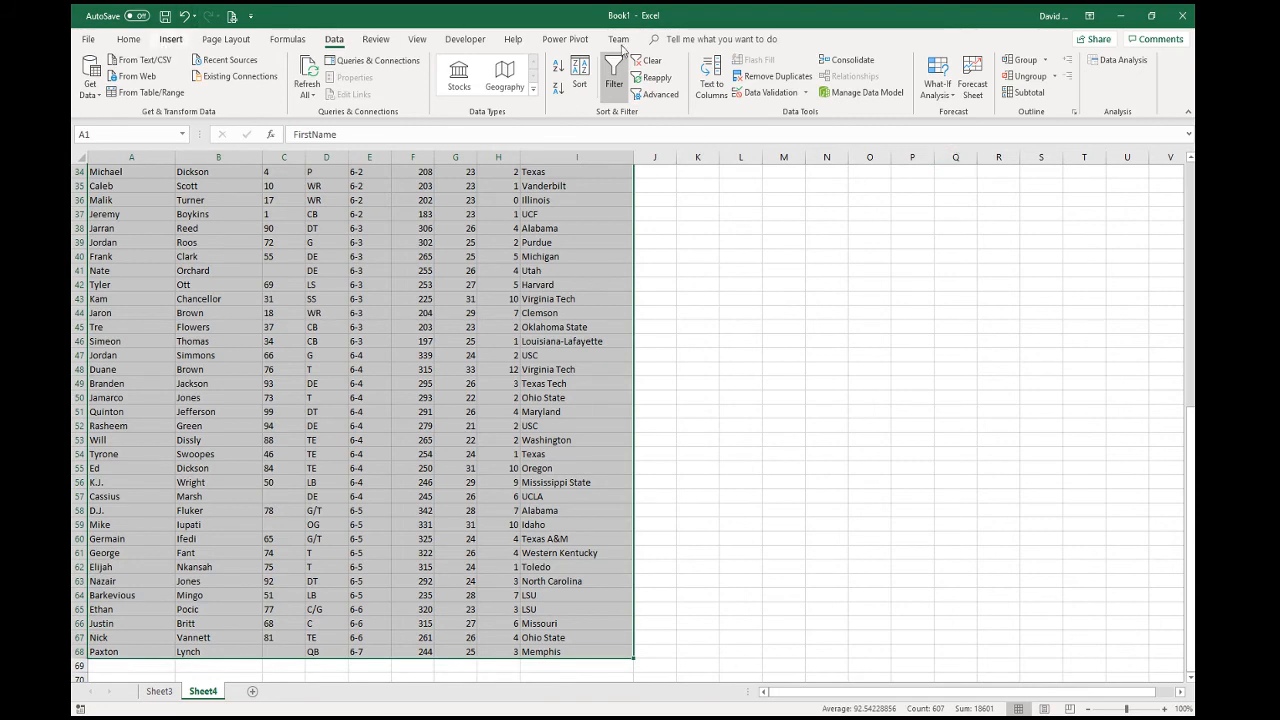
left_click(170, 39)
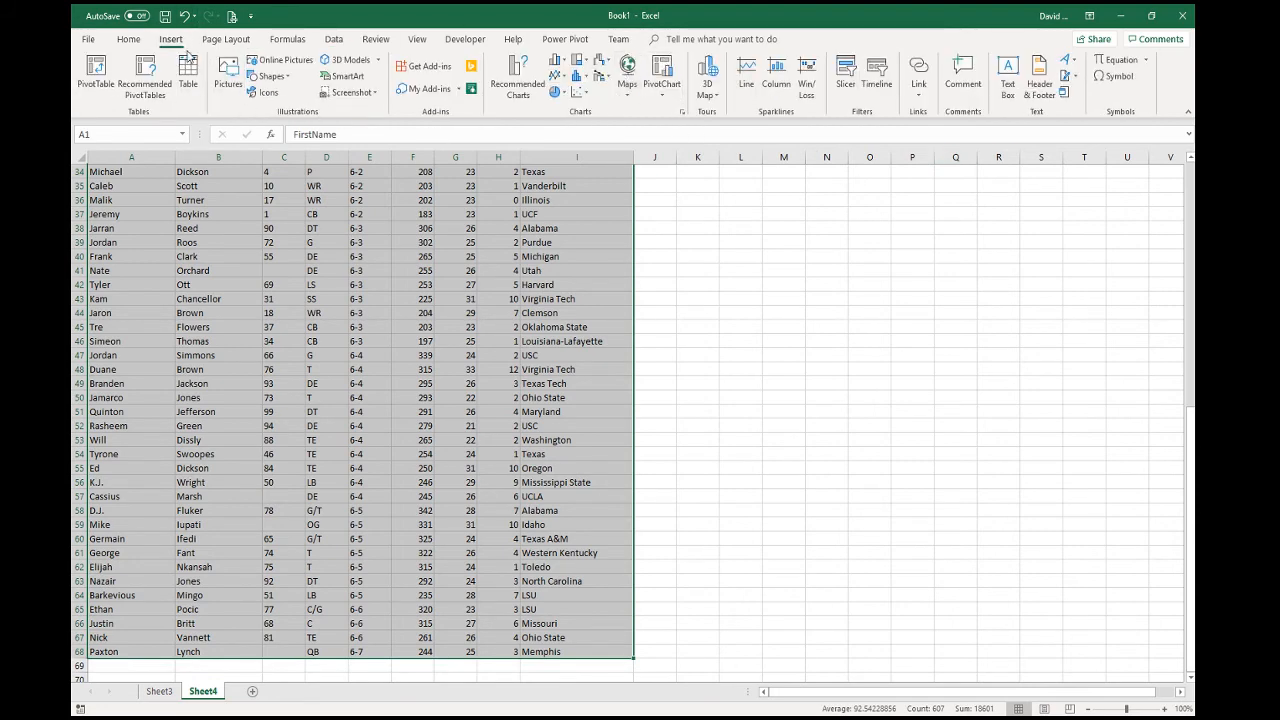
left_click(193, 80)
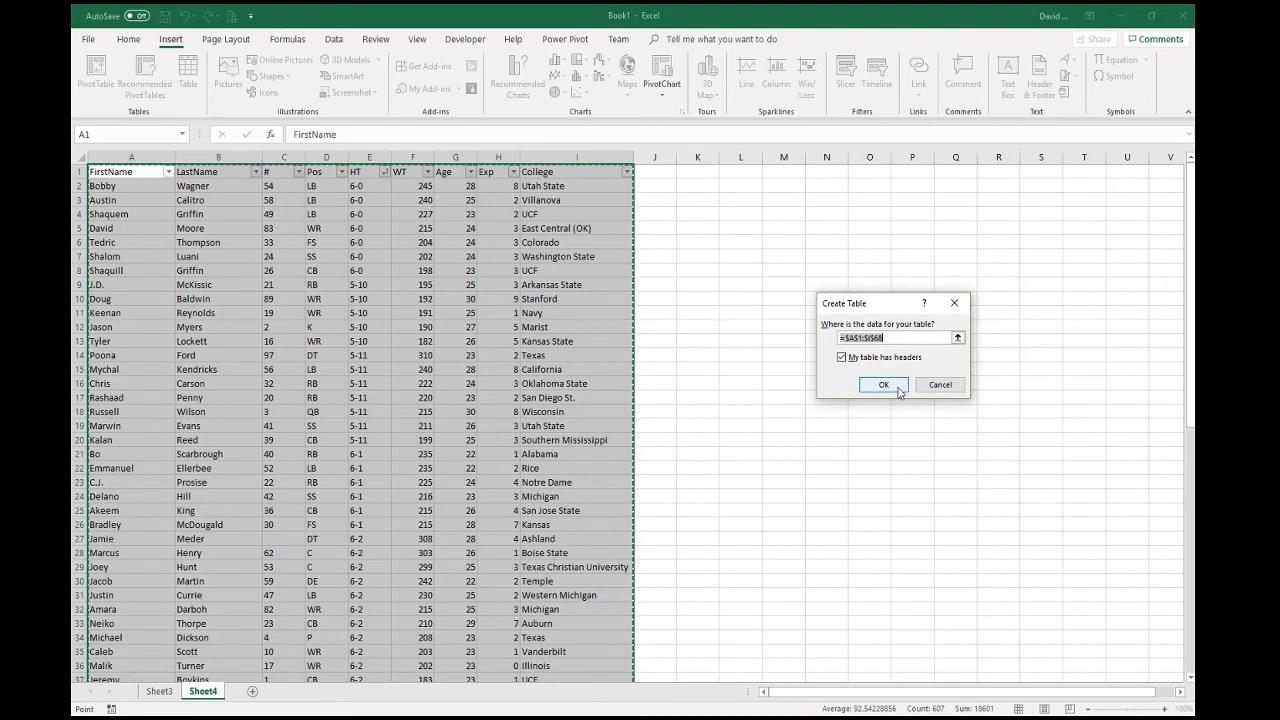
left_click(893, 385)
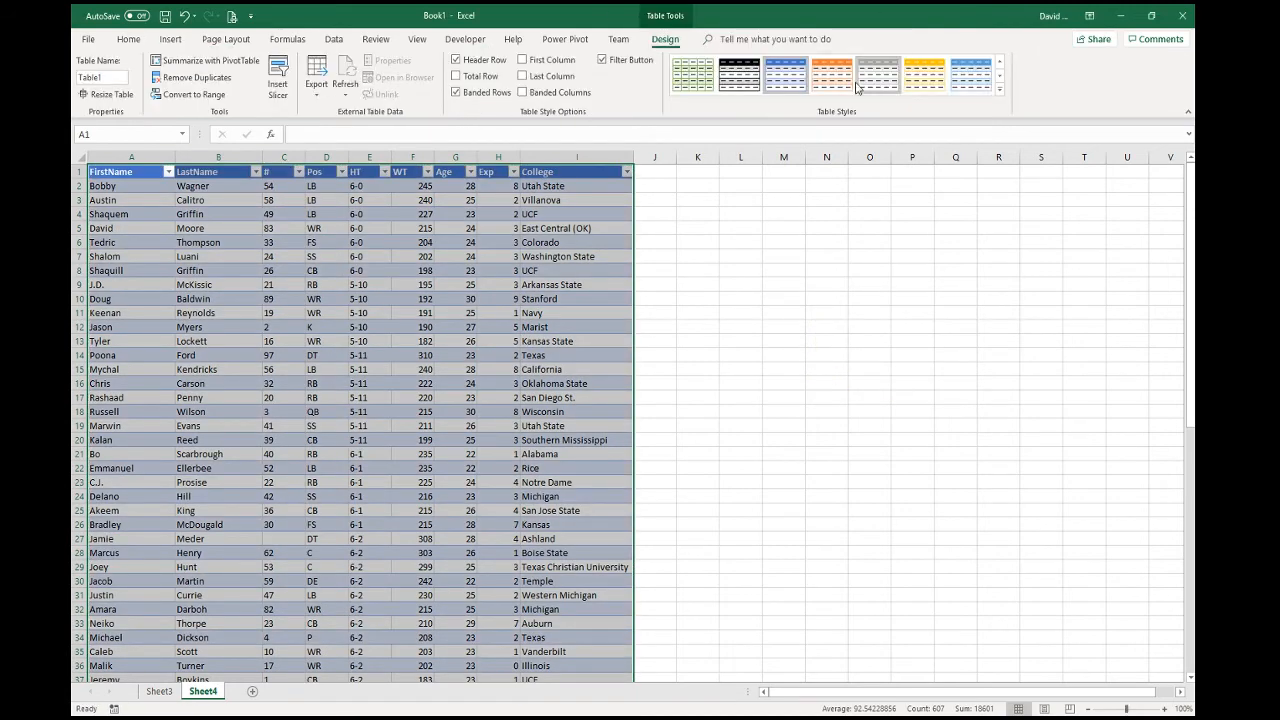
left_click(835, 75)
left_click(497, 397)
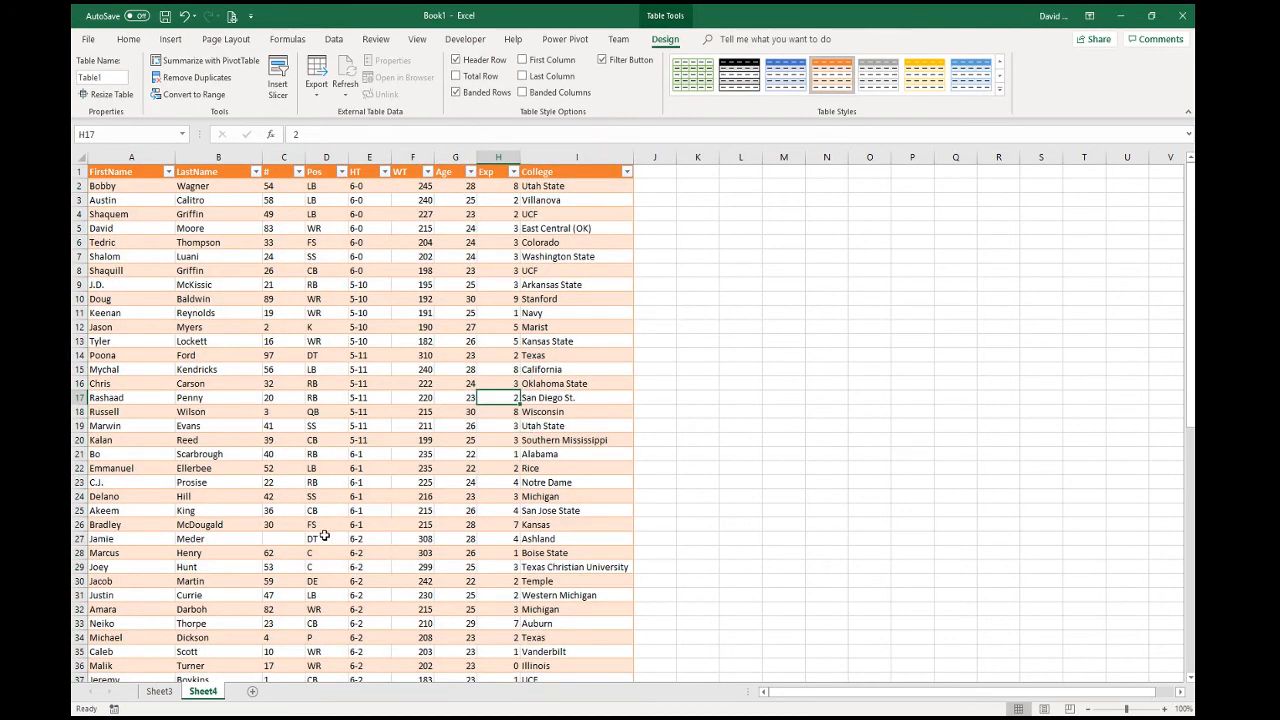
- Sort the table A to Z by LastName and again by Pos, and look through the sorted rows
left_click(255, 172)
left_click(237, 185)
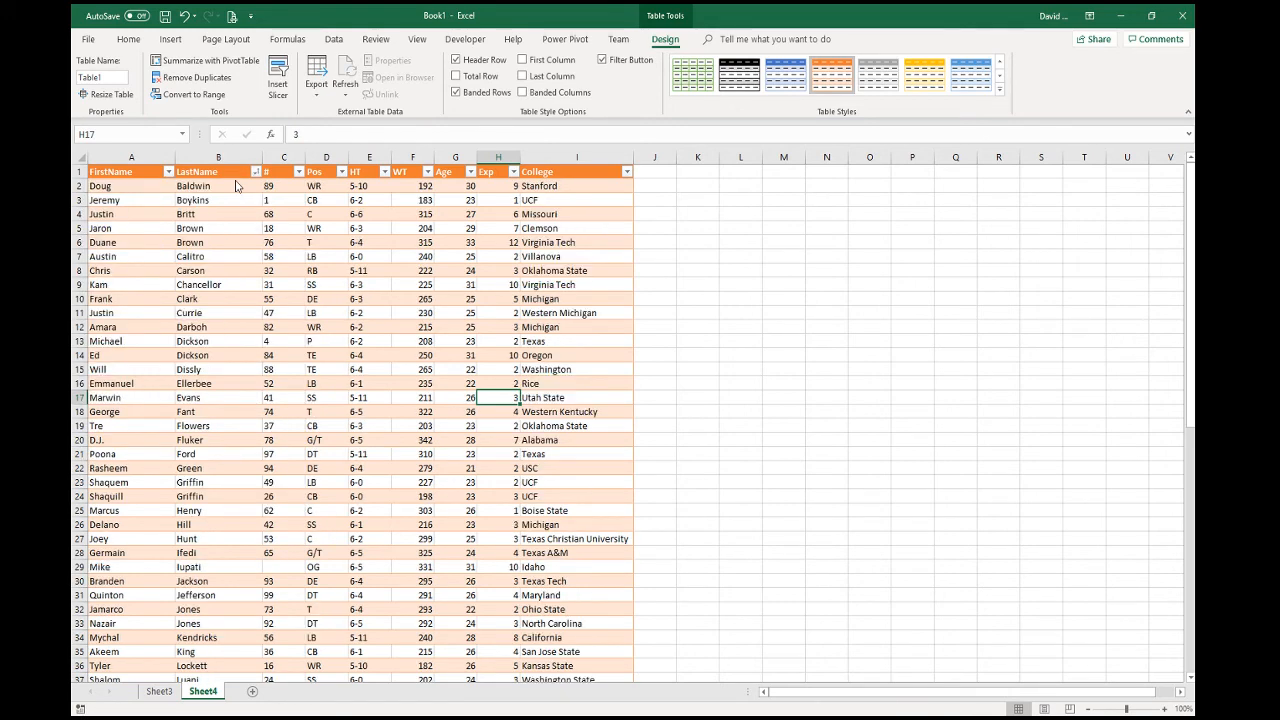
left_click(341, 172)
left_click(316, 186)
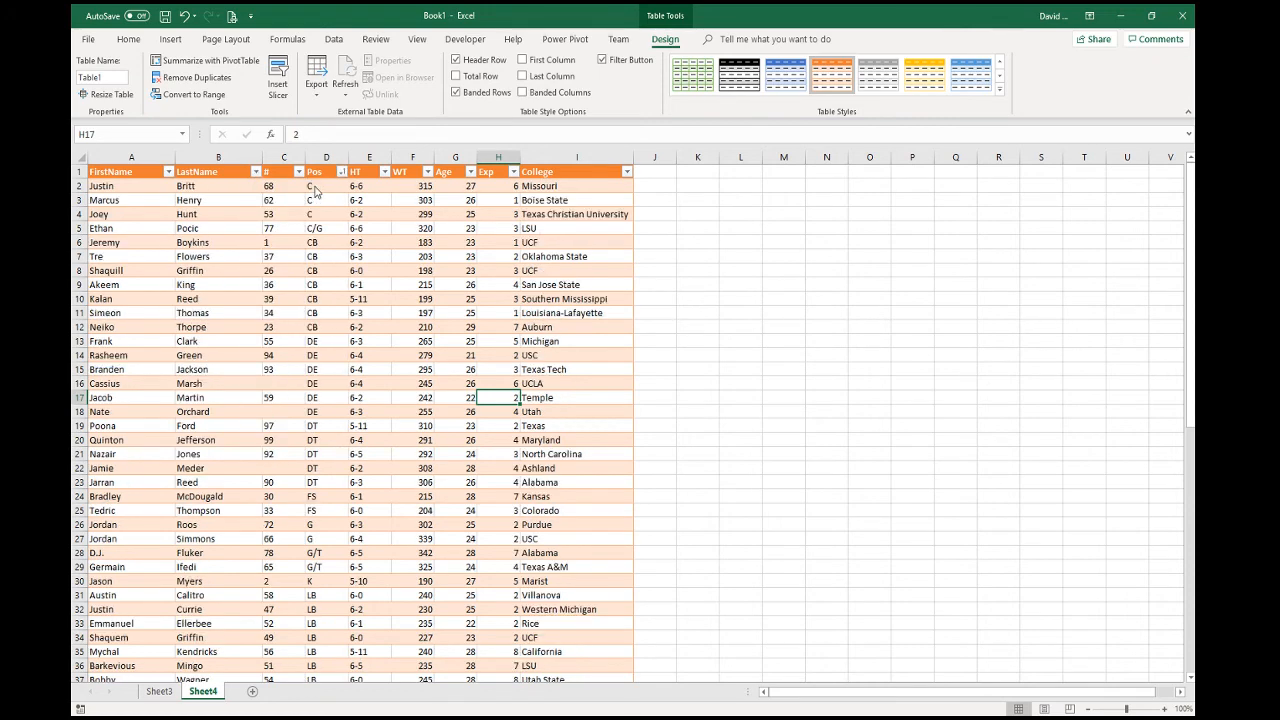
scroll(382, 570, "down", 19)
scroll(380, 571, "up", 12)
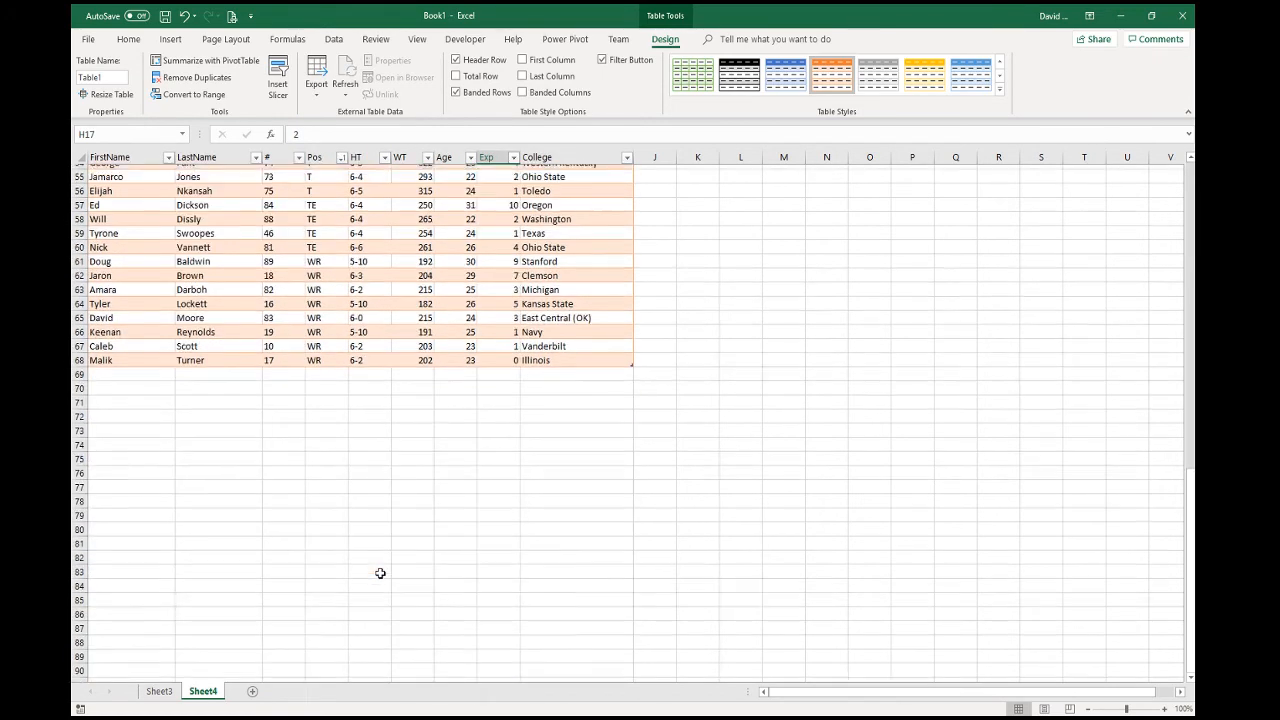
- Custom-sort the table by Pos on cell values, using the custom list order beginning QB, RB, HB, FB, WR, TE
scroll(380, 571, "up", 8)
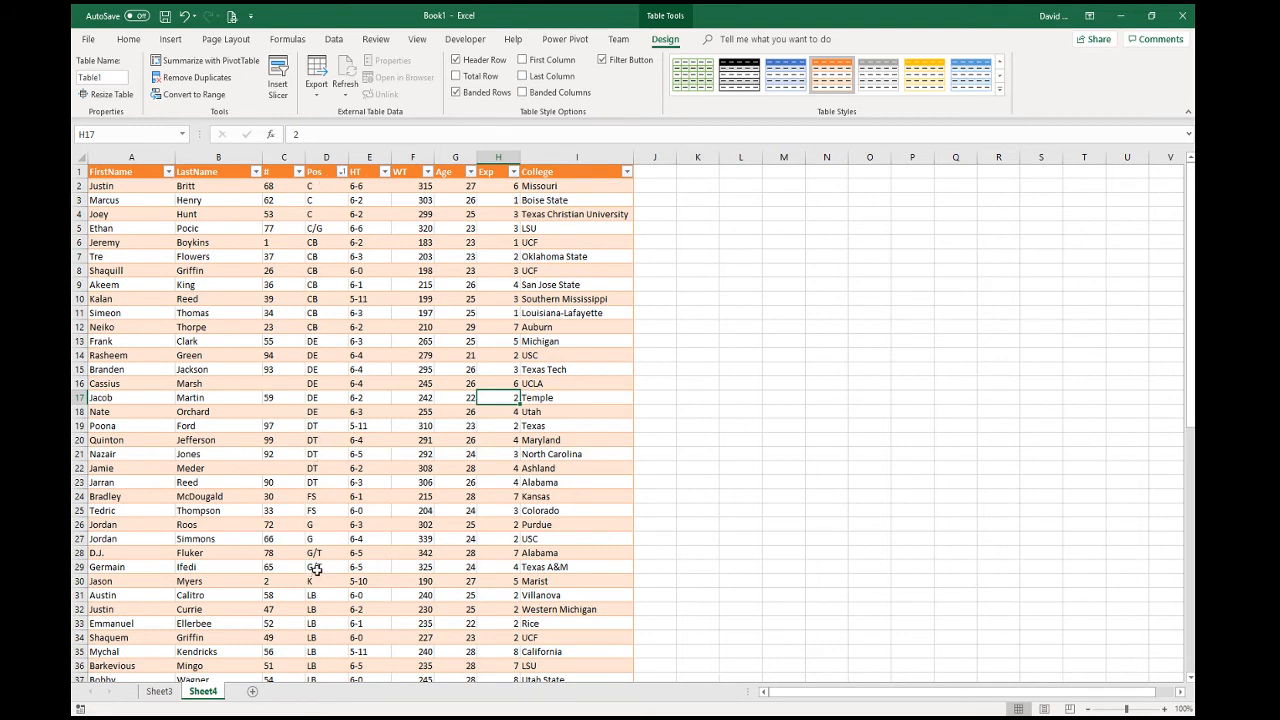
scroll(322, 616, "down", 5)
scroll(322, 600, "up", 5)
left_click(340, 339)
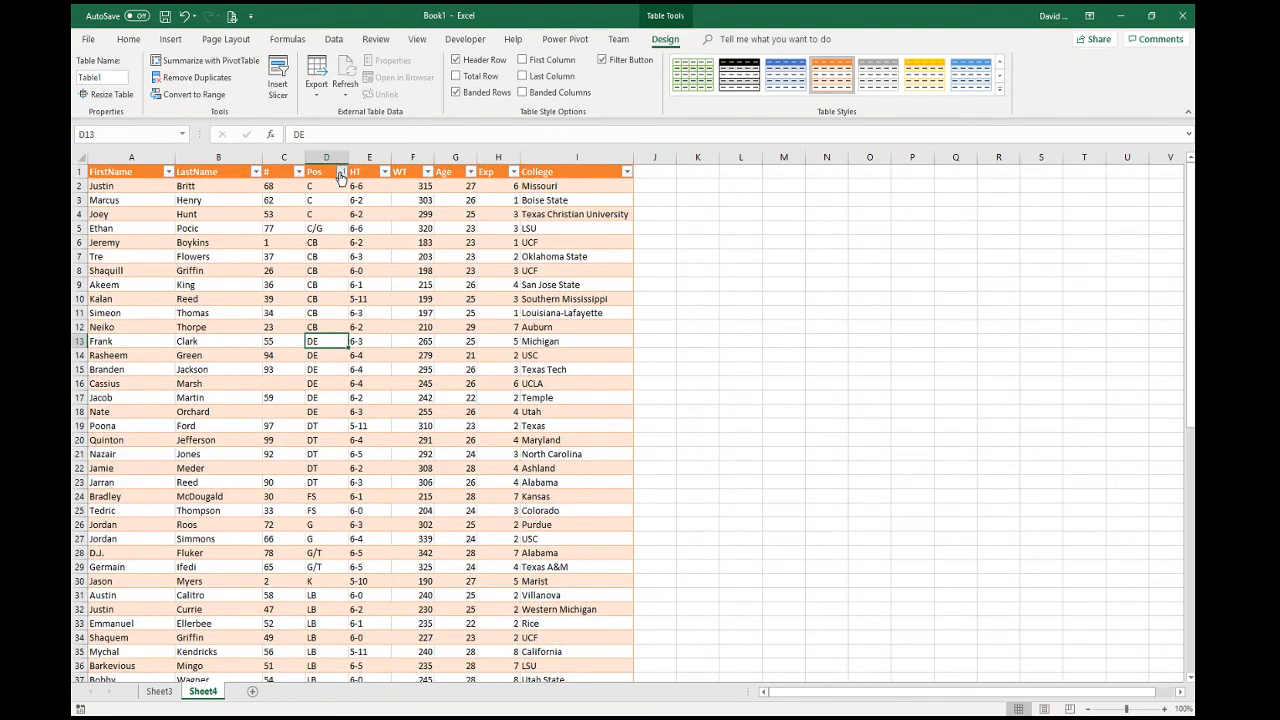
left_click(340, 172)
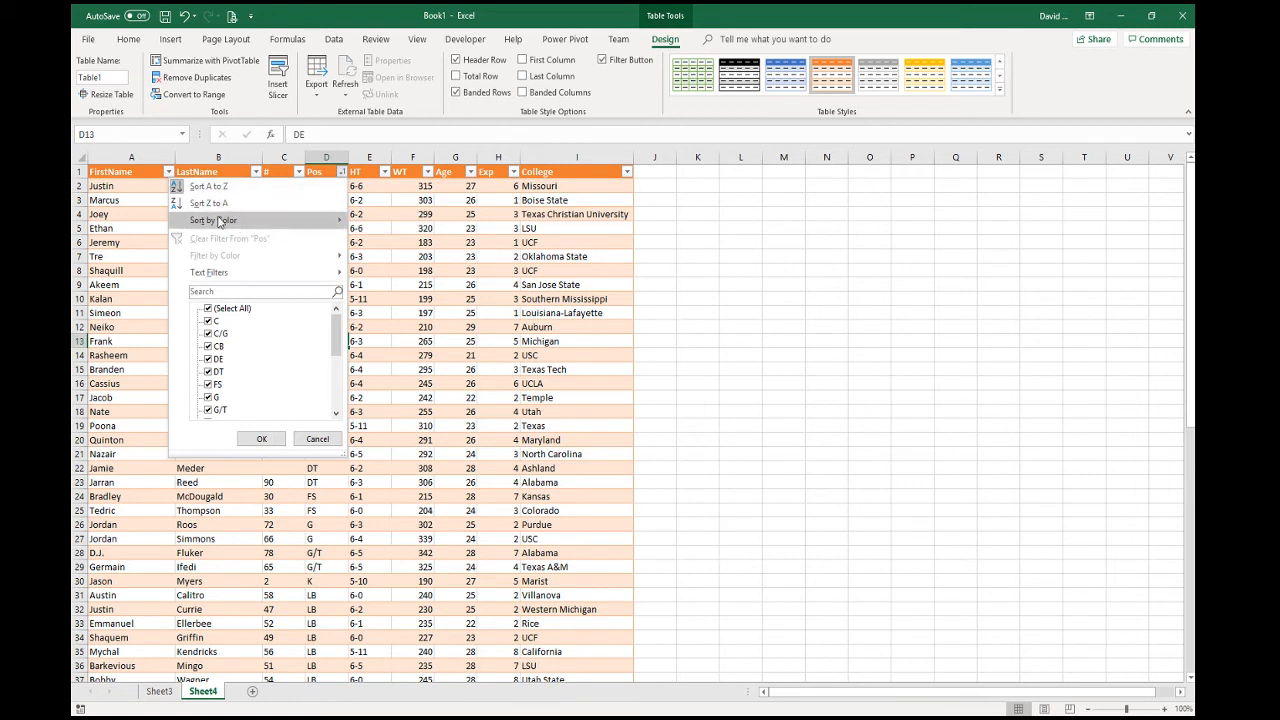
mouse_move(220, 221)
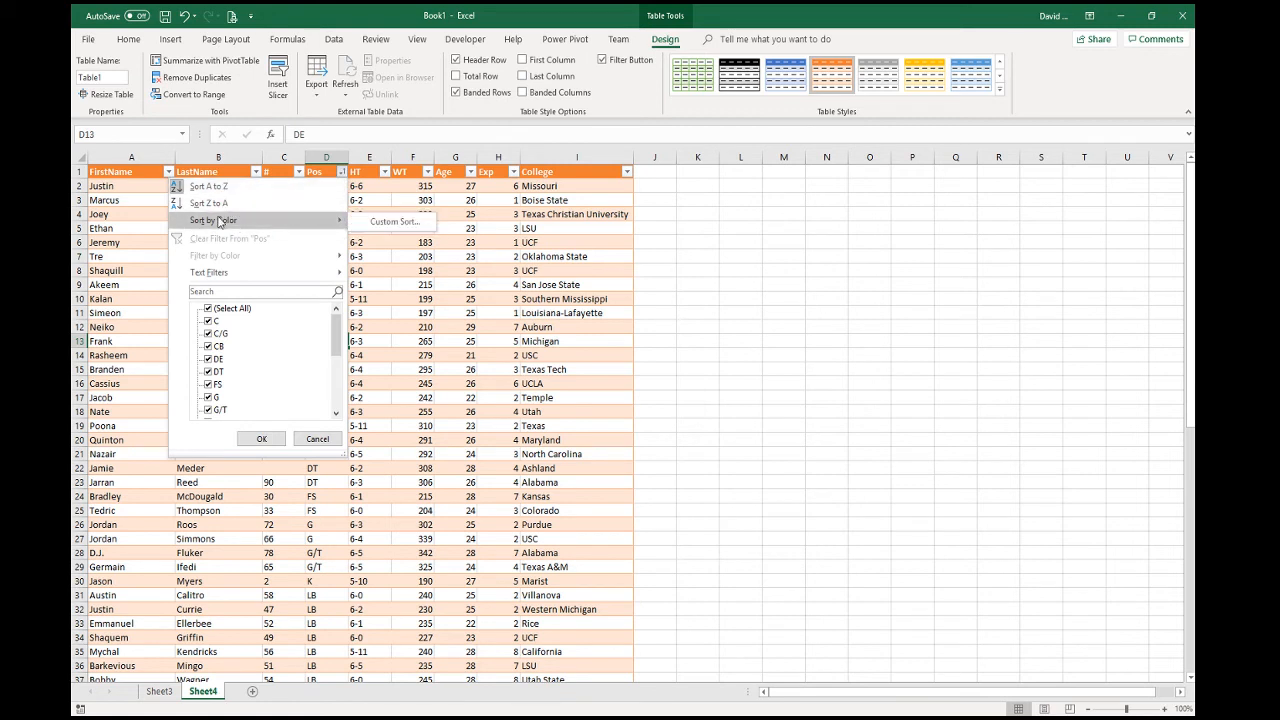
left_click(383, 222)
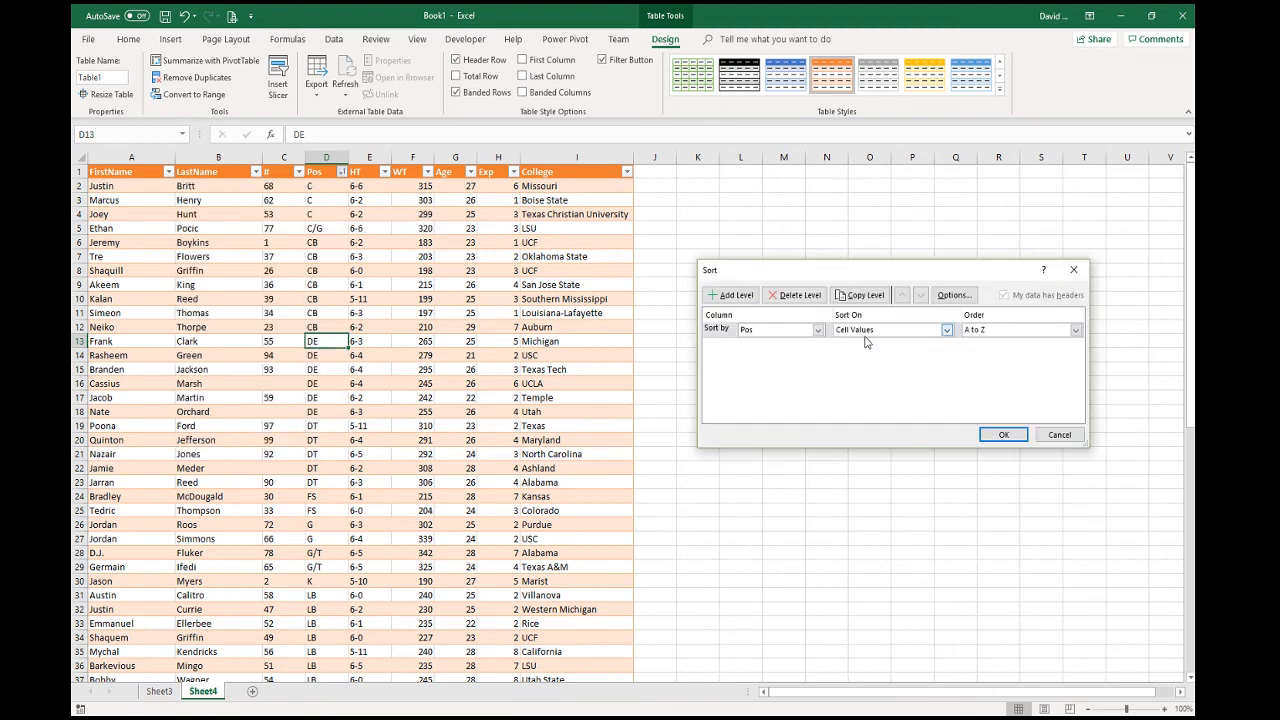
left_click(1075, 330)
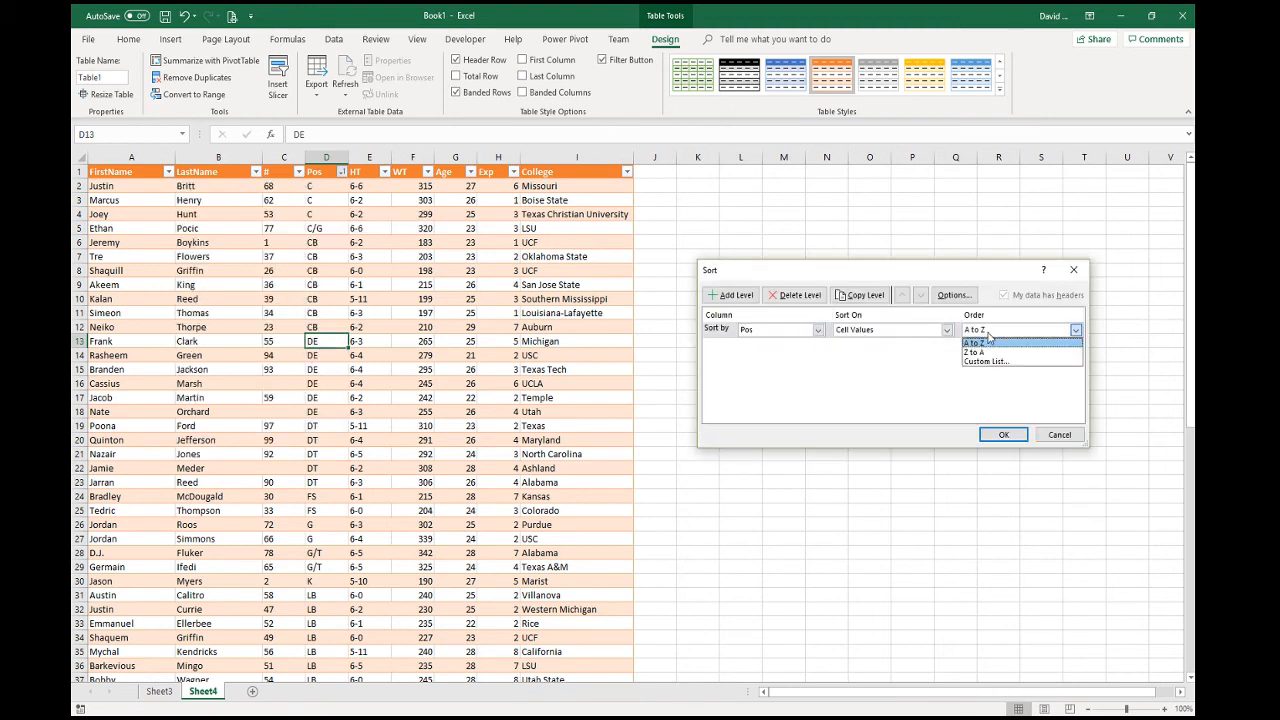
left_click(982, 362)
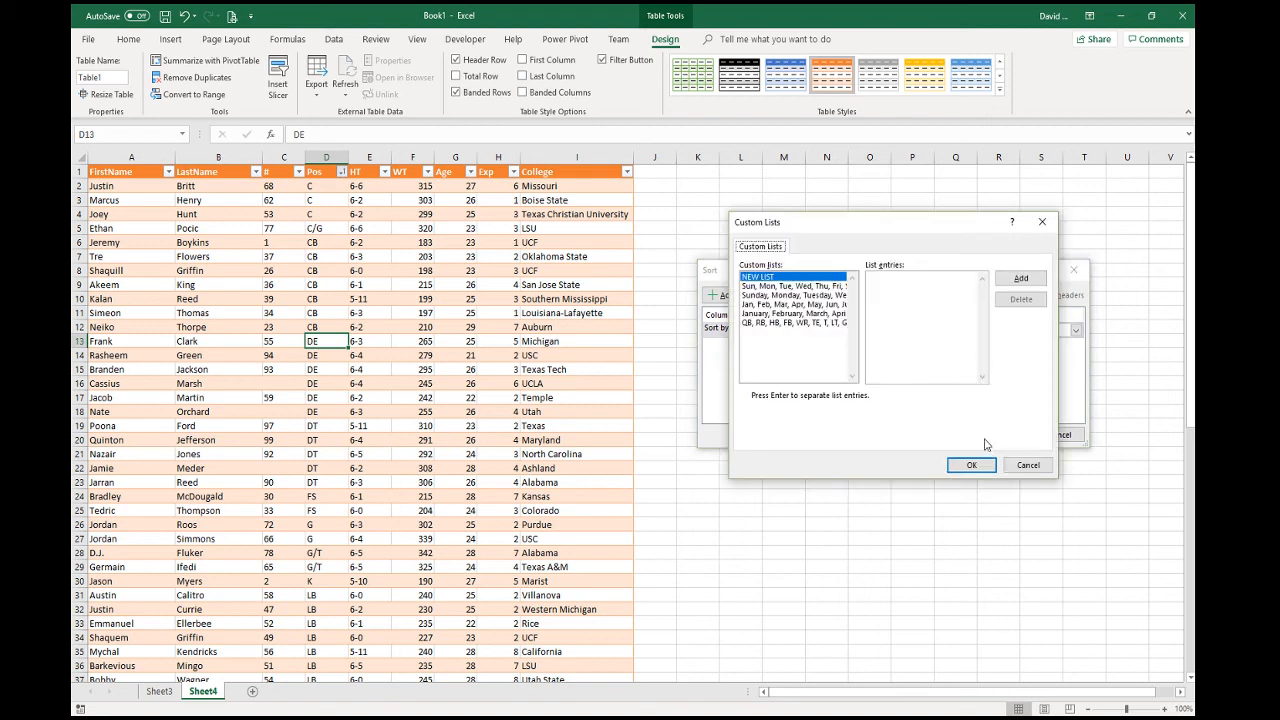
double_click(770, 323)
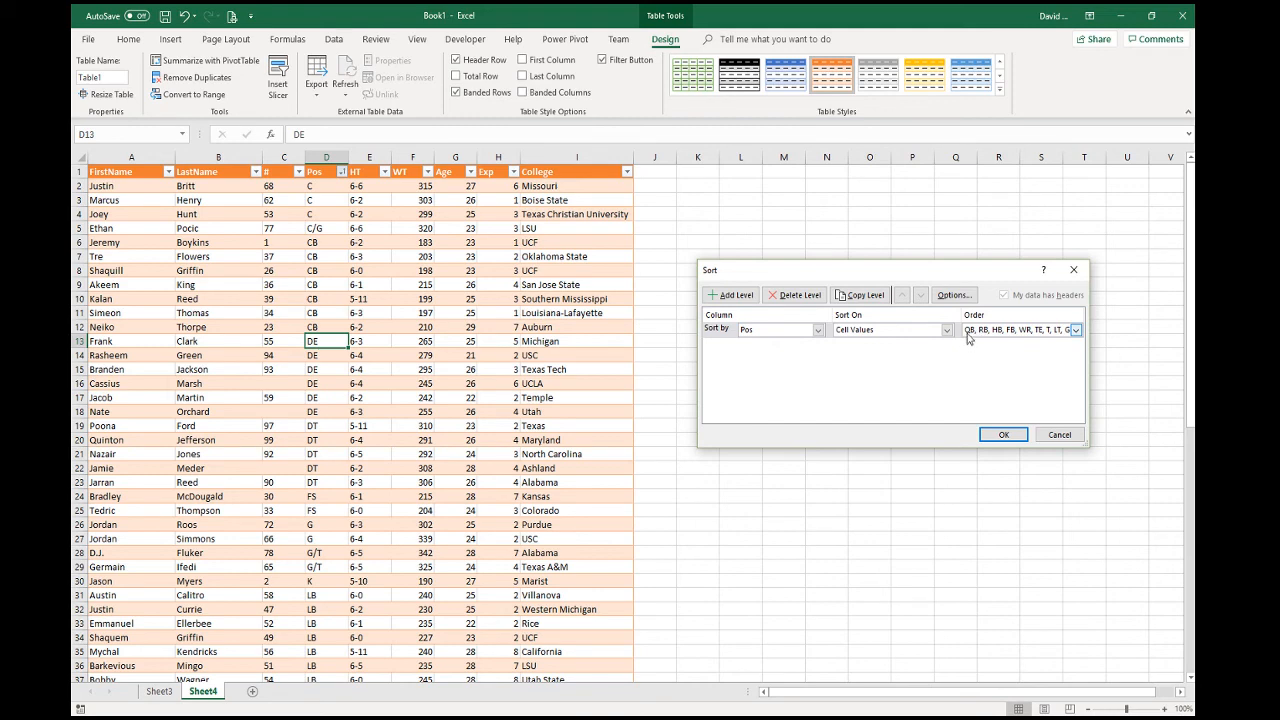
left_click(1005, 436)
left_click(382, 316)
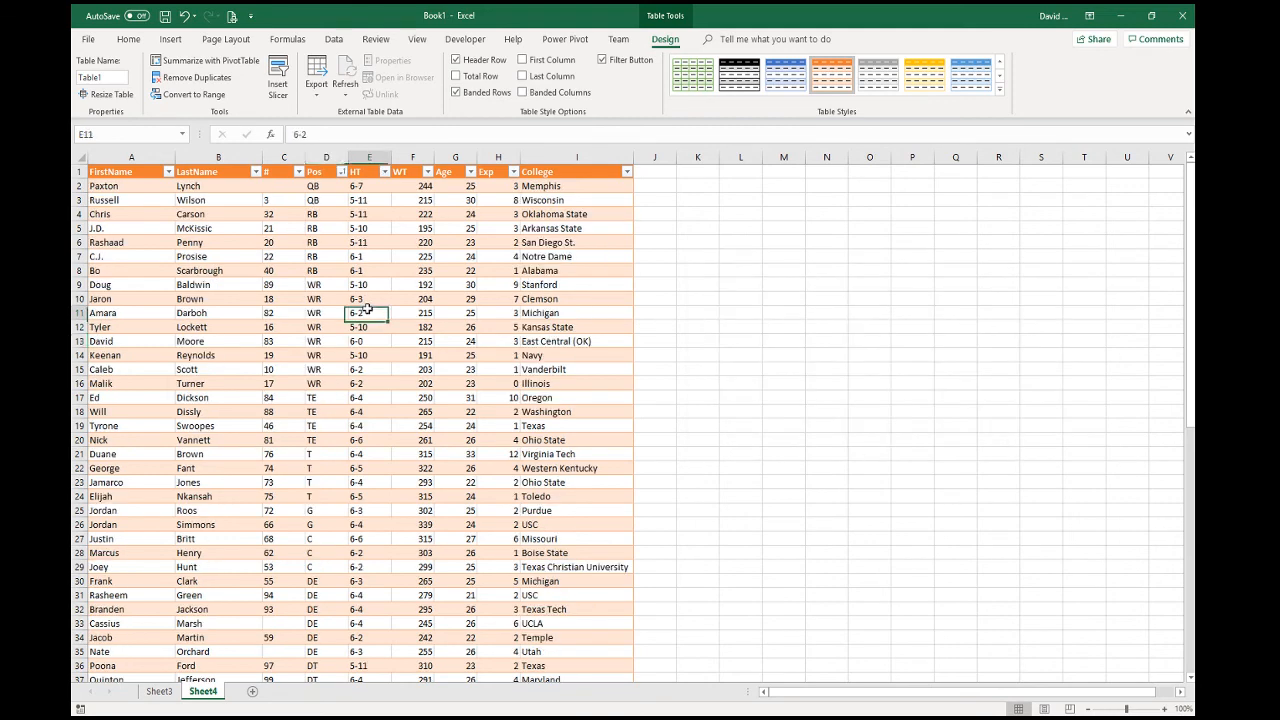
- Review the roster's custom position order, checking the Pos codes in the last four table rows (D65:D68)
scroll(315, 400, "down", 18)
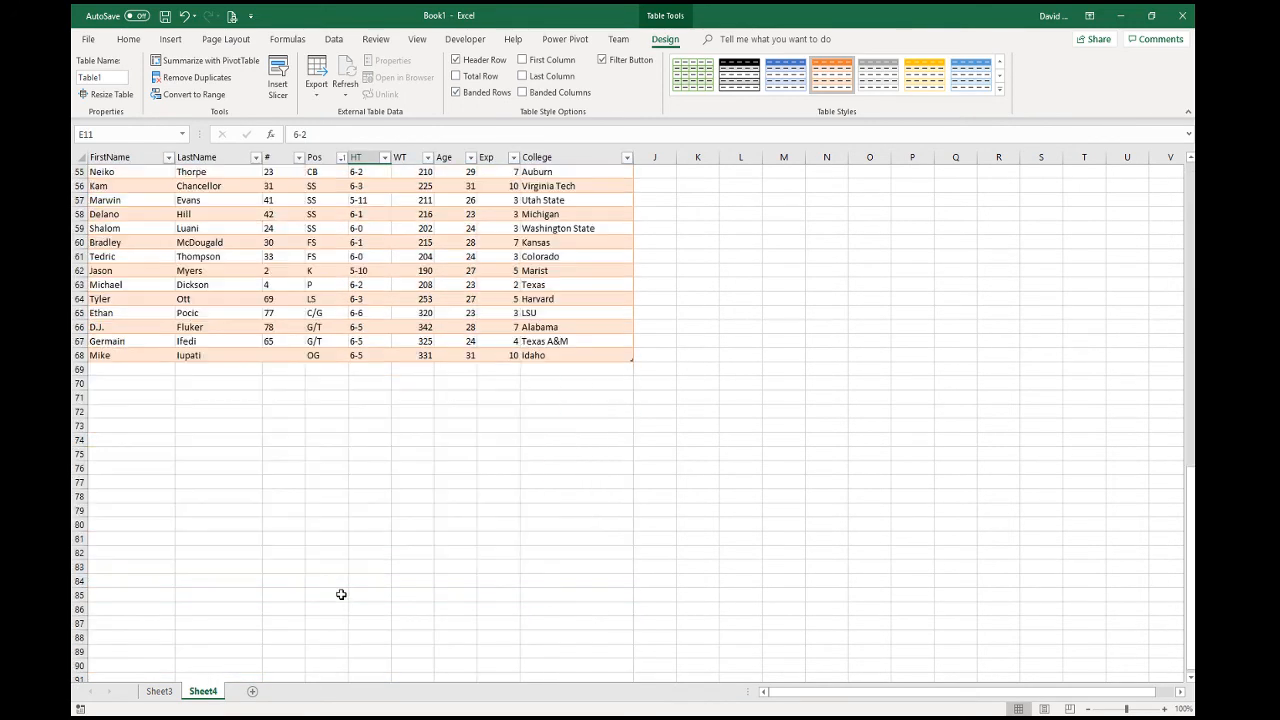
scroll(342, 578, "up", 3)
left_click_drag(325, 438, 328, 479)
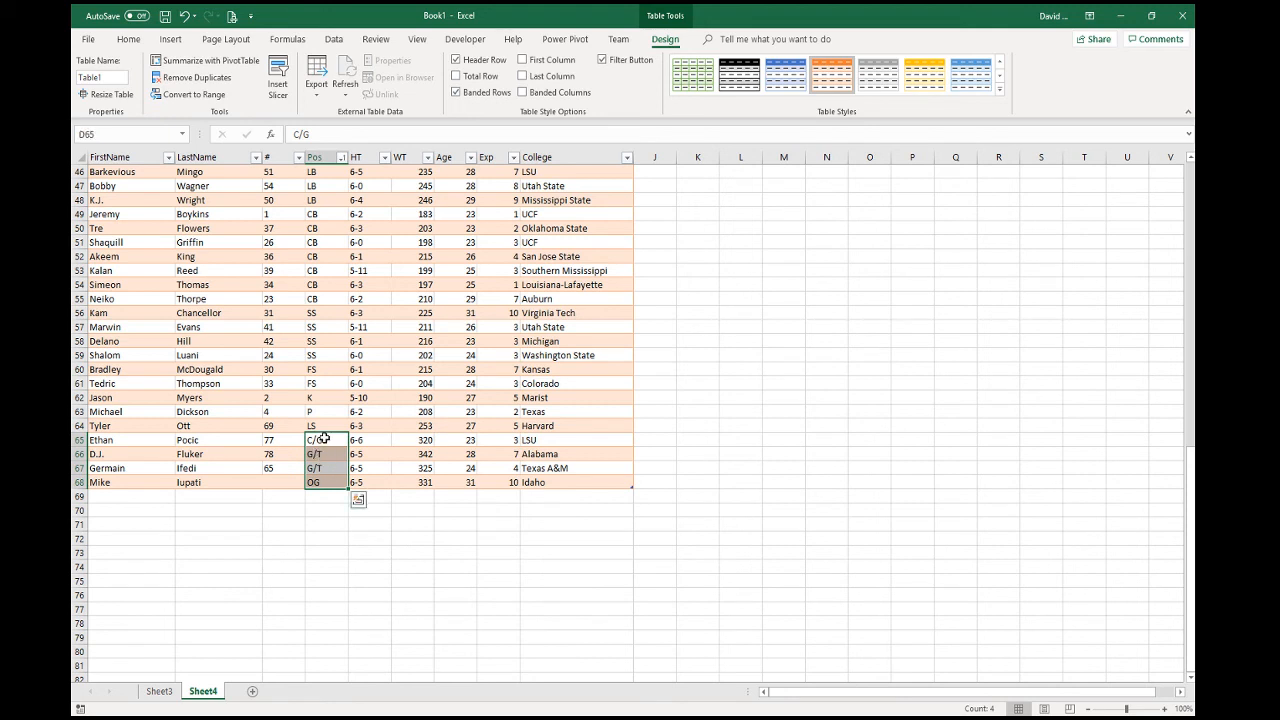
left_click_drag(323, 440, 318, 476)
scroll(277, 605, "up", 8)
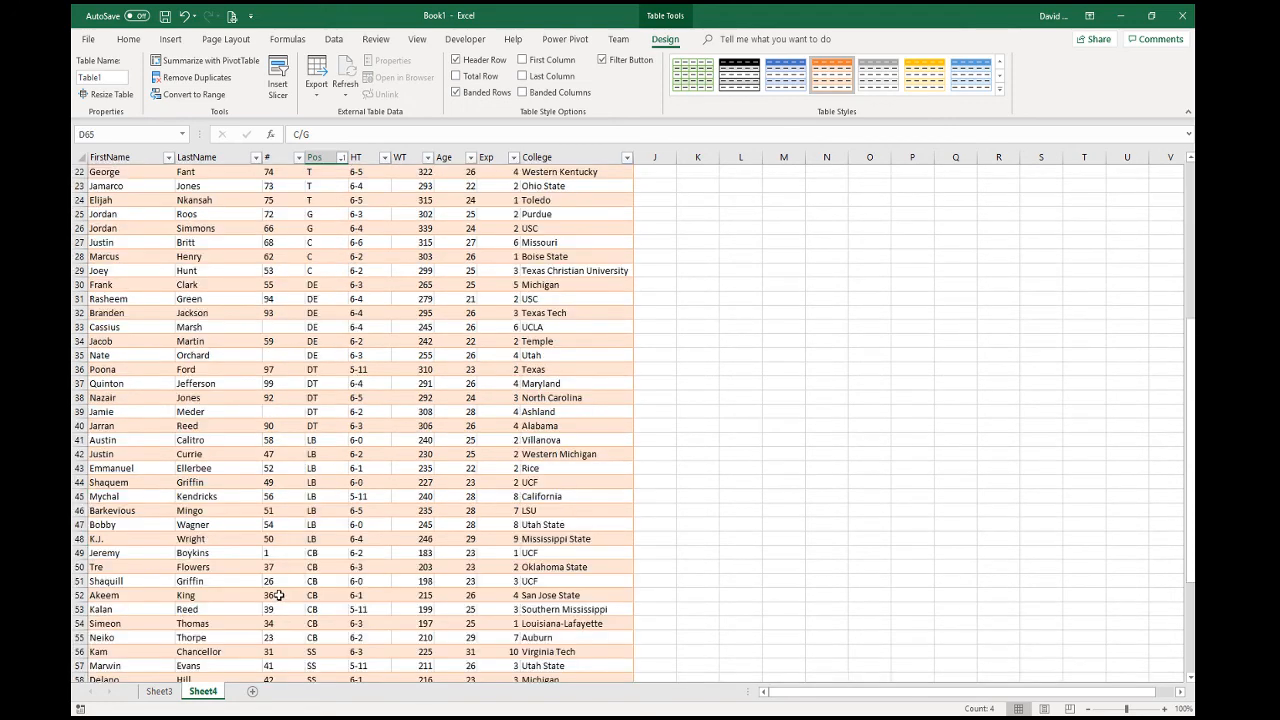
scroll(277, 591, "down", 5)
scroll(277, 588, "down", 1)
scroll(277, 585, "up", 13)
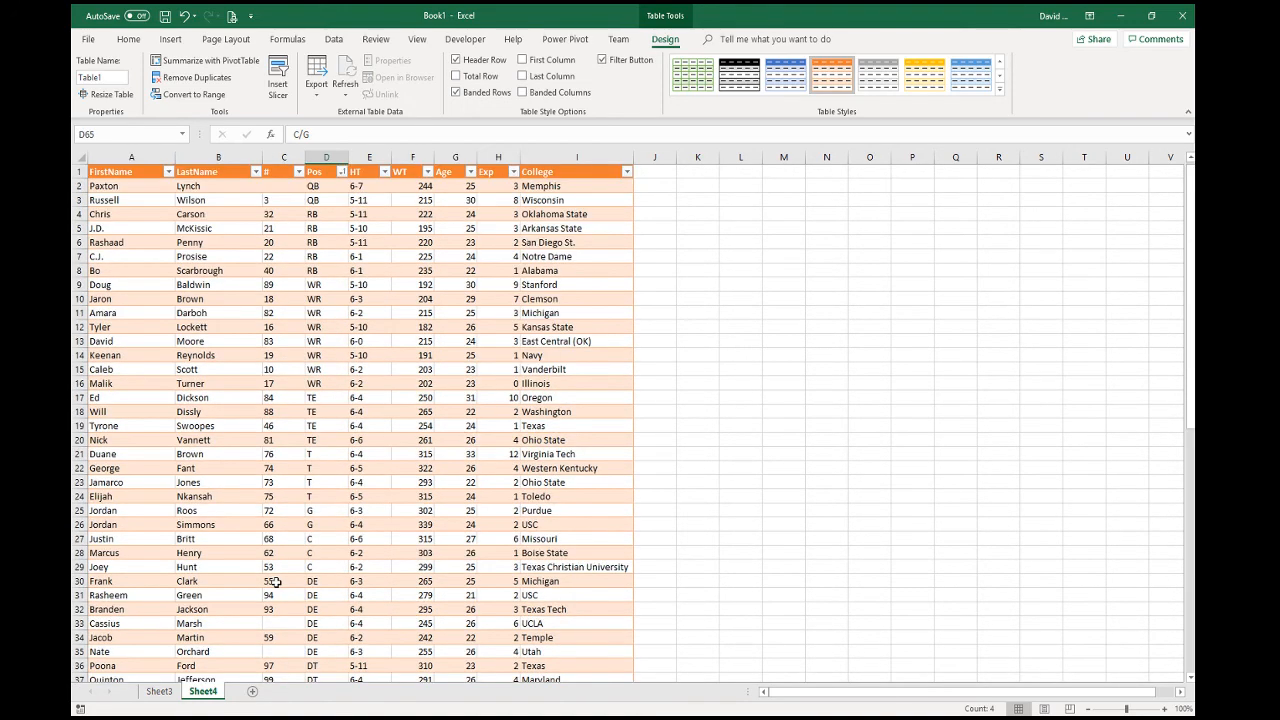
- Sort the table A to Z by LastName
left_click(255, 172)
left_click(214, 193)
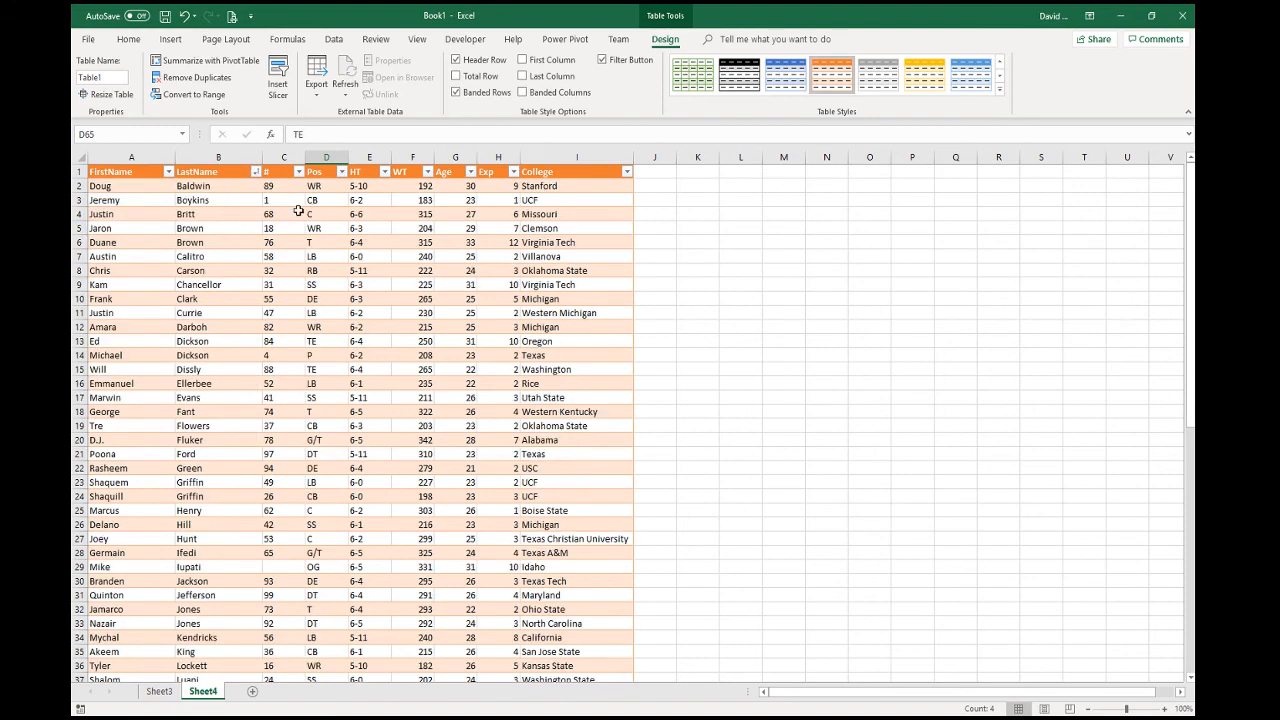